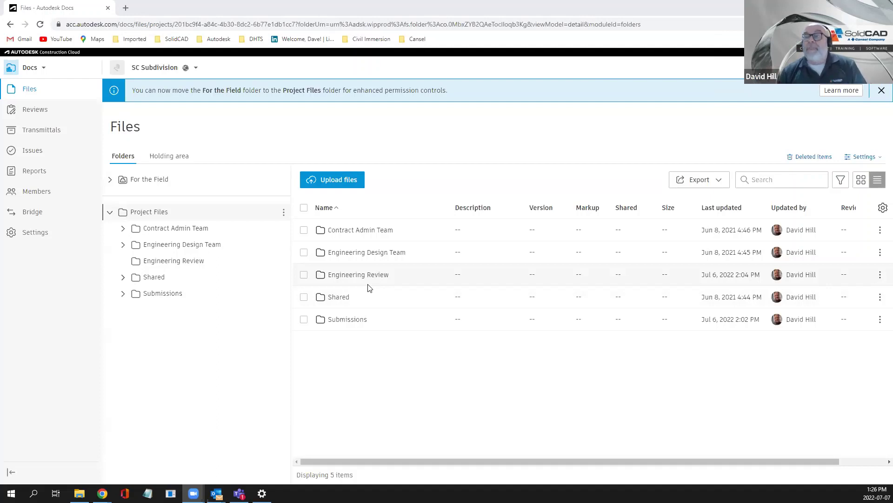
# Look through the Engineering Design Team subfolders and the drawing files stored in 01_ModelDWG.
pyautogui.press('ctrl')
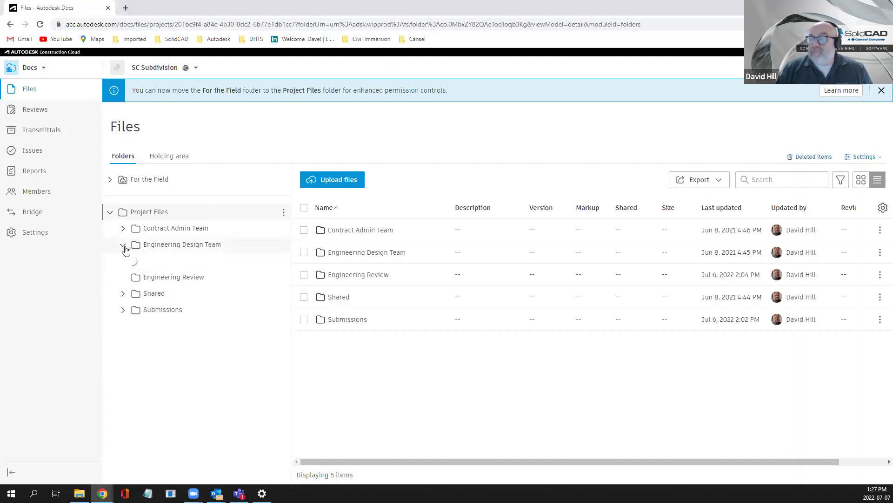
pyautogui.click(124, 245)
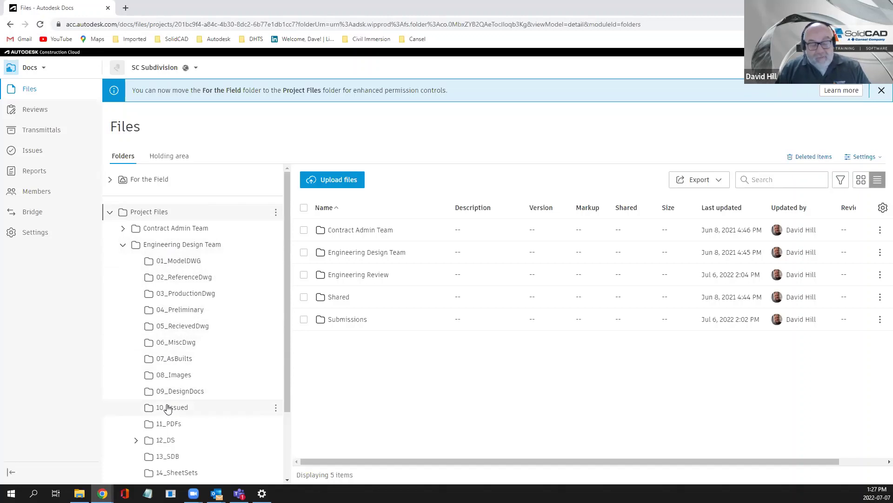
pyautogui.moveTo(125, 261); pyautogui.dragTo(130, 350)
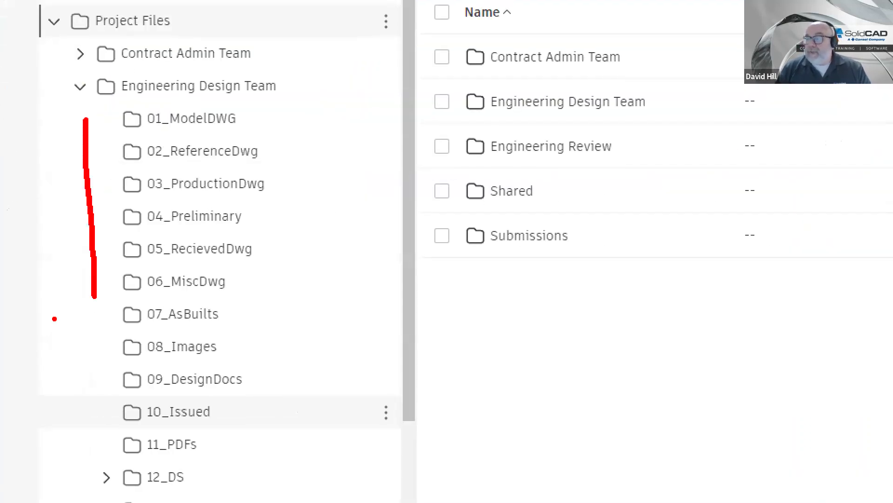
pyautogui.press('Escape')
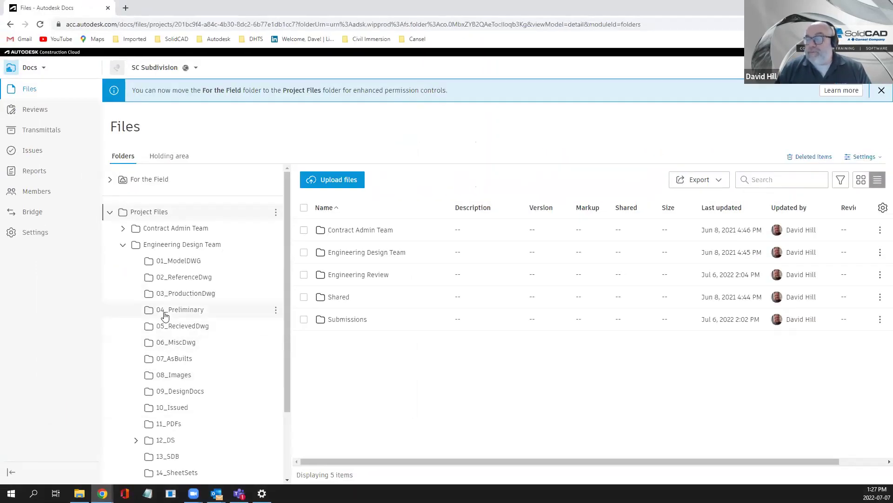
pyautogui.click(173, 262)
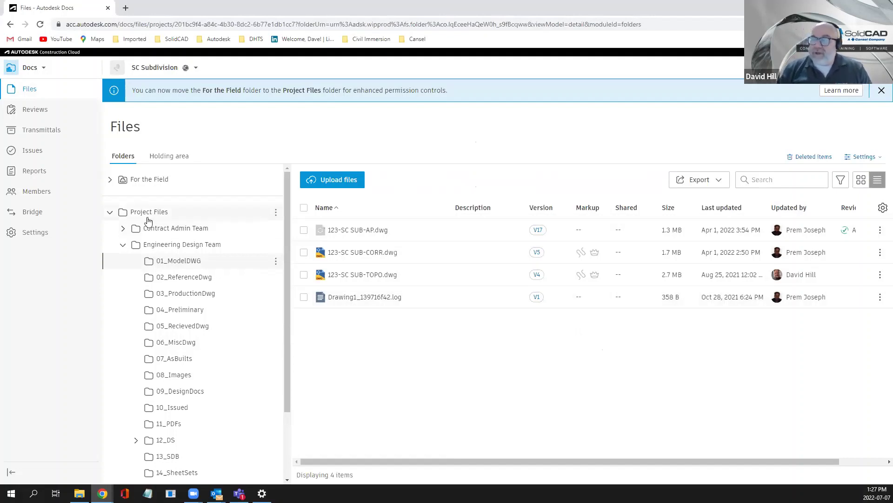
pyautogui.click(122, 245)
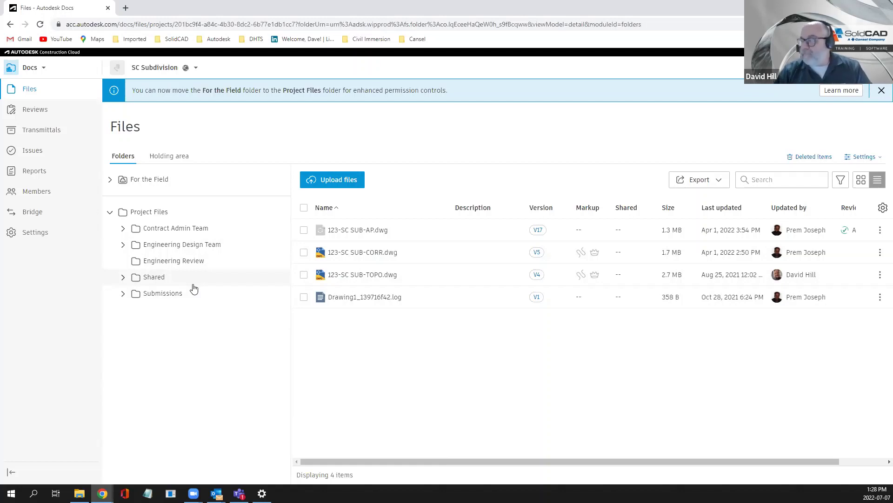
# Open SC Sub Issue 1.pdf from the Engineering Review folder, view sheets A 0.1, A 1.01 and A 0, and close the file.
pyautogui.click(160, 265)
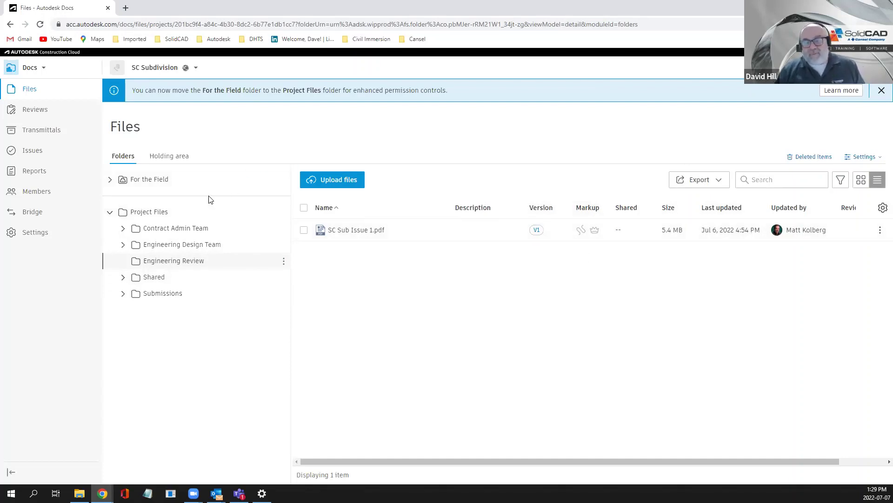
pyautogui.click(346, 233)
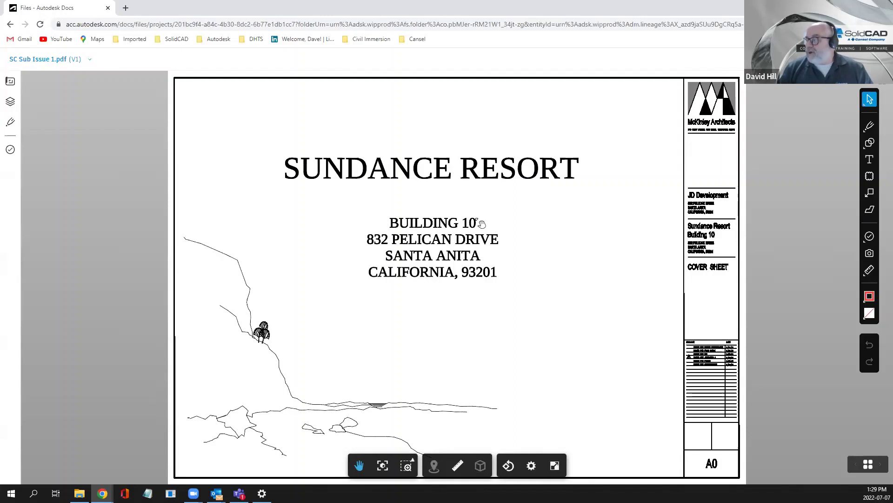
pyautogui.click(11, 83)
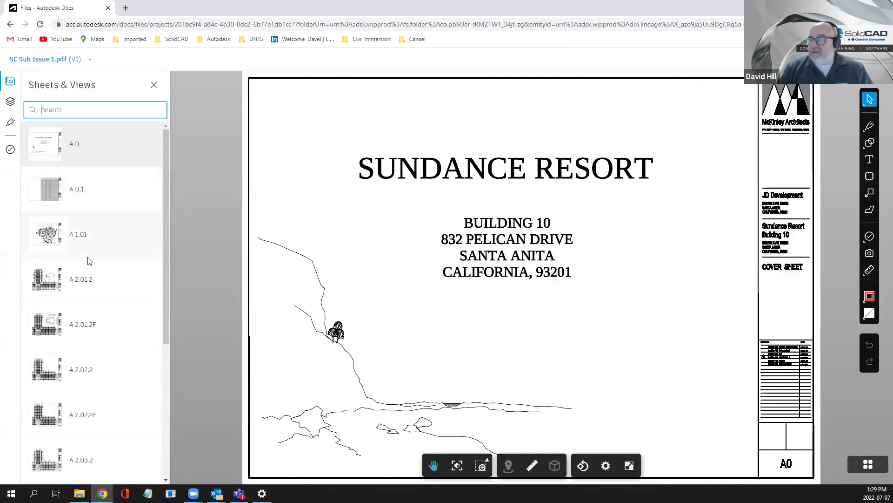
pyautogui.click(71, 198)
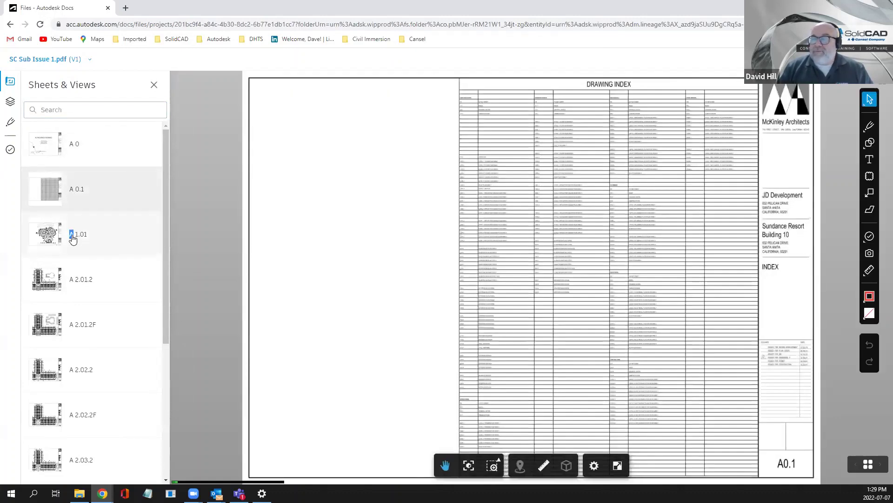
pyautogui.click(73, 237)
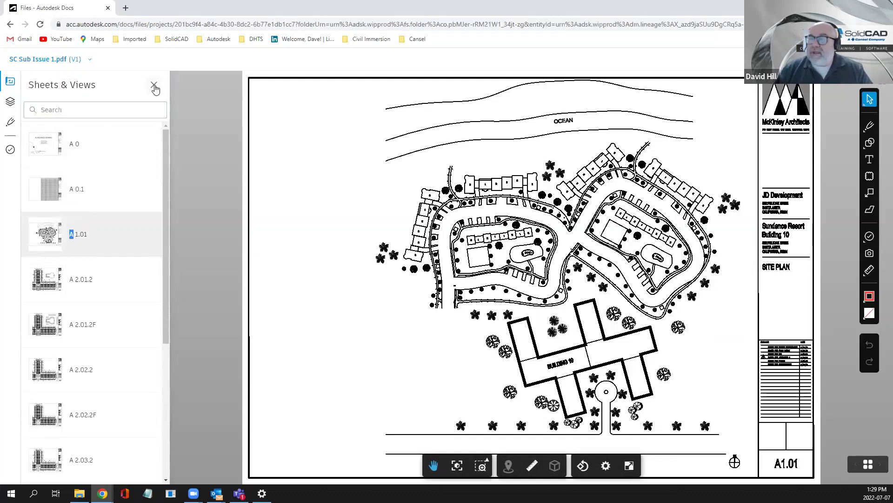
pyautogui.click(75, 135)
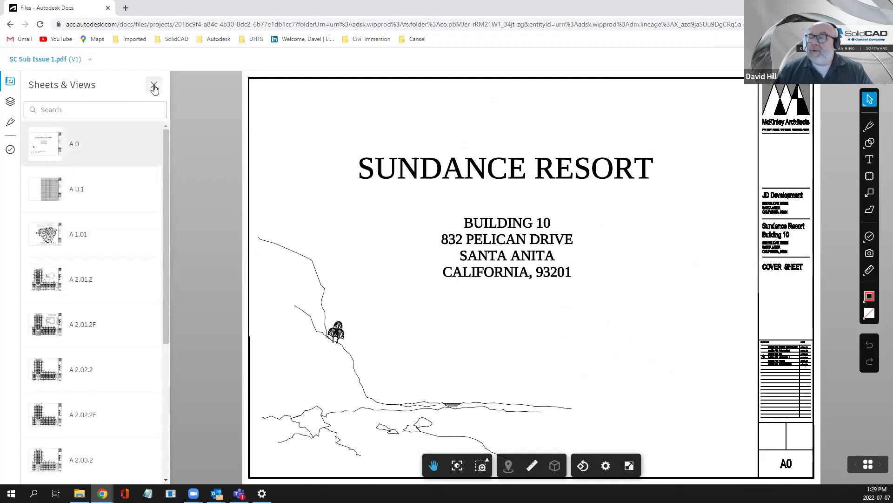
pyautogui.click(154, 87)
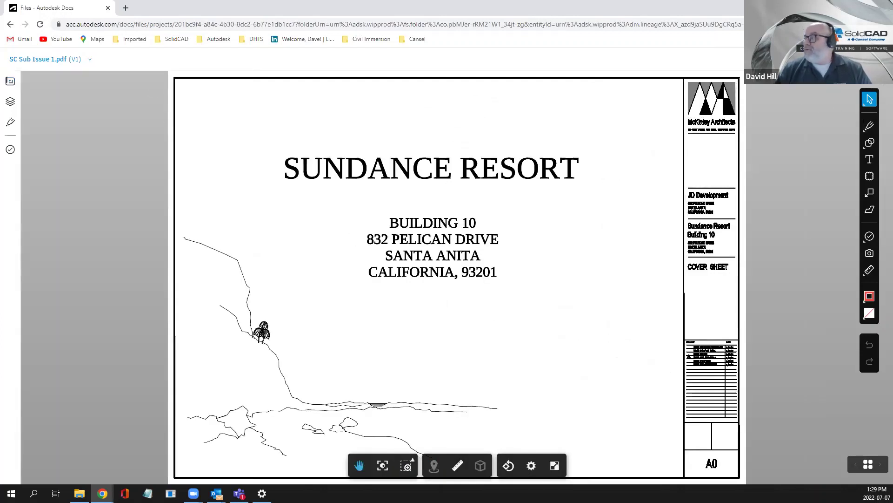
pyautogui.click(881, 59)
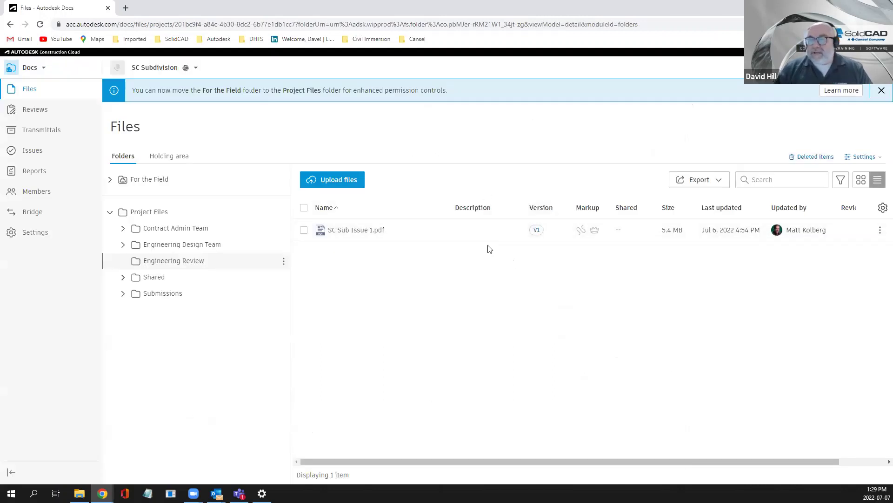
# Open the project's list of reviews to check their status and workflows.
pyautogui.click(36, 111)
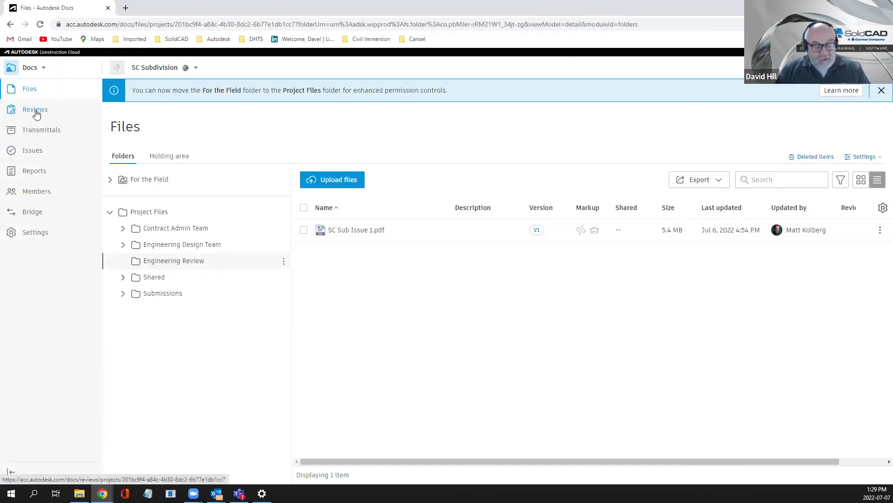
pyautogui.moveTo(83, 119); pyautogui.dragTo(11, 120)
pyautogui.click(31, 114)
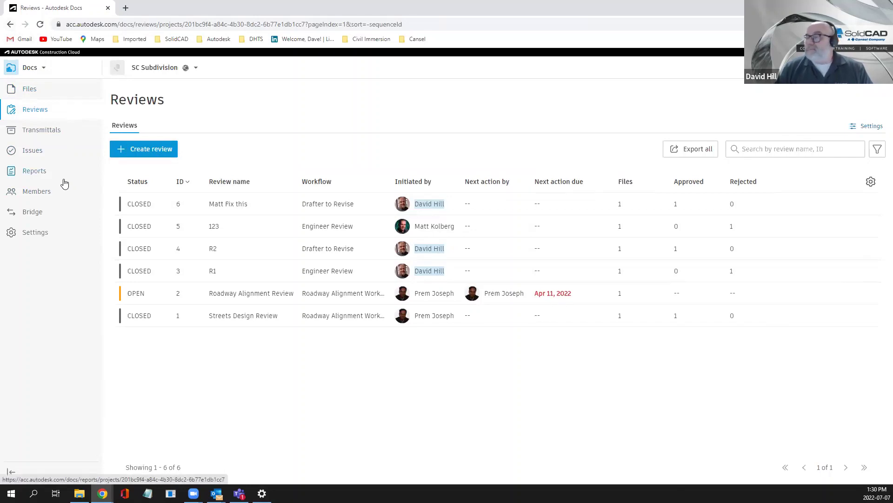
# Start submitting SC Sub Issue 1.pdf from the Engineering Review folder for review, with Engineer Review as the approval workflow.
pyautogui.click(27, 90)
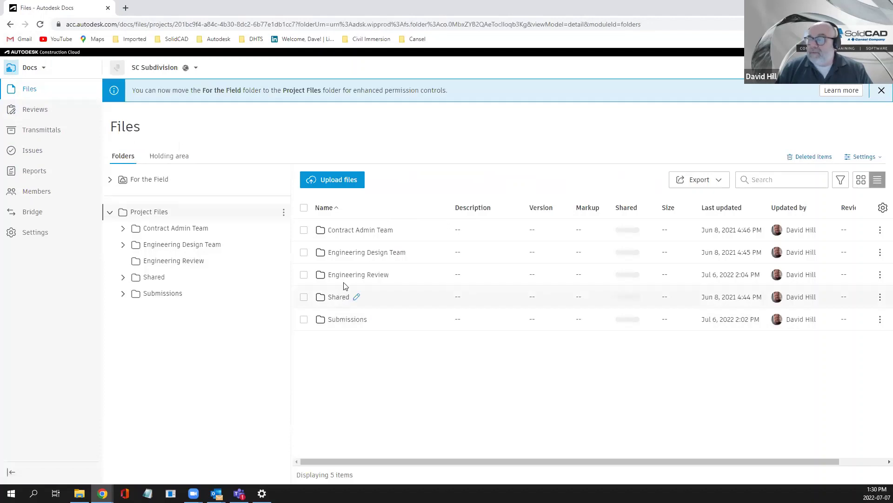
pyautogui.click(350, 276)
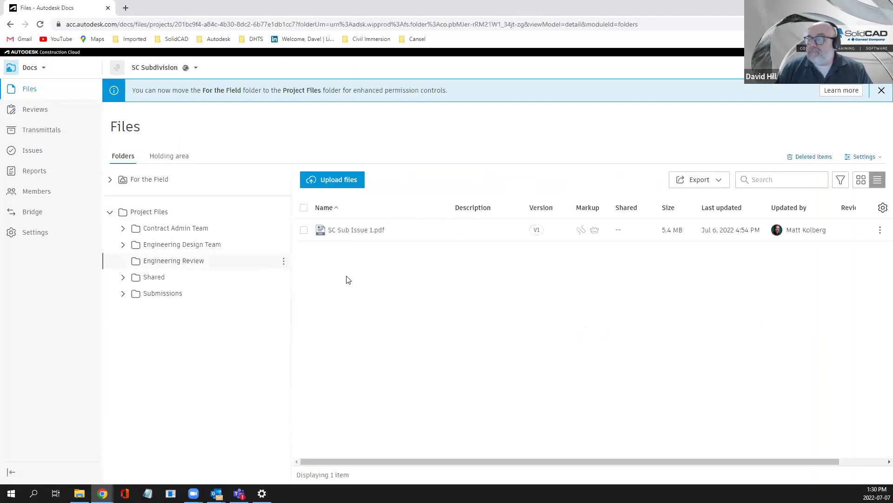
pyautogui.click(304, 230)
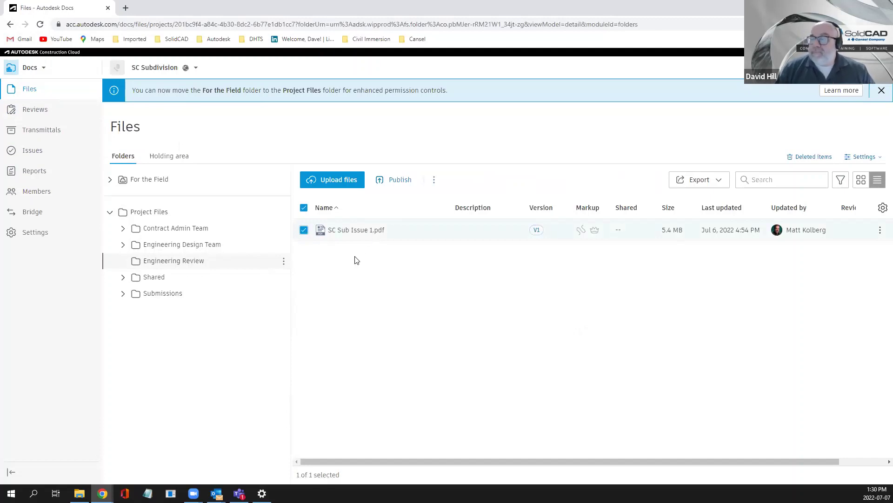
pyautogui.click(434, 179)
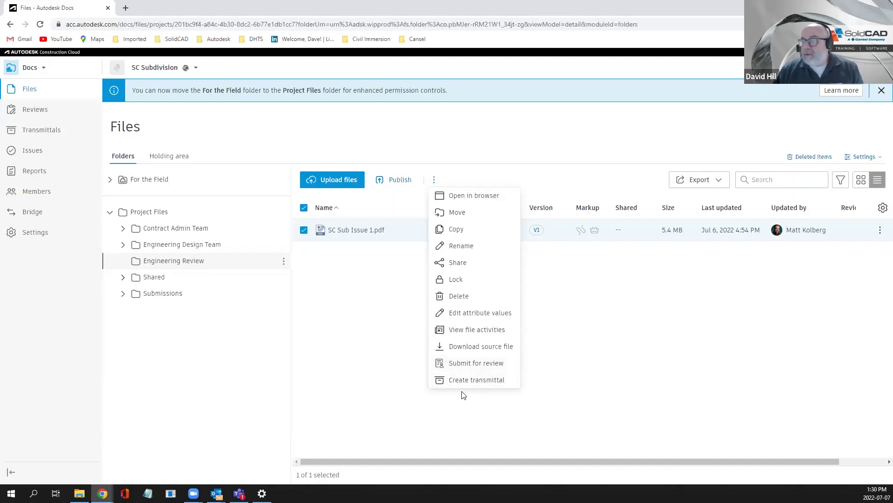
pyautogui.click(467, 367)
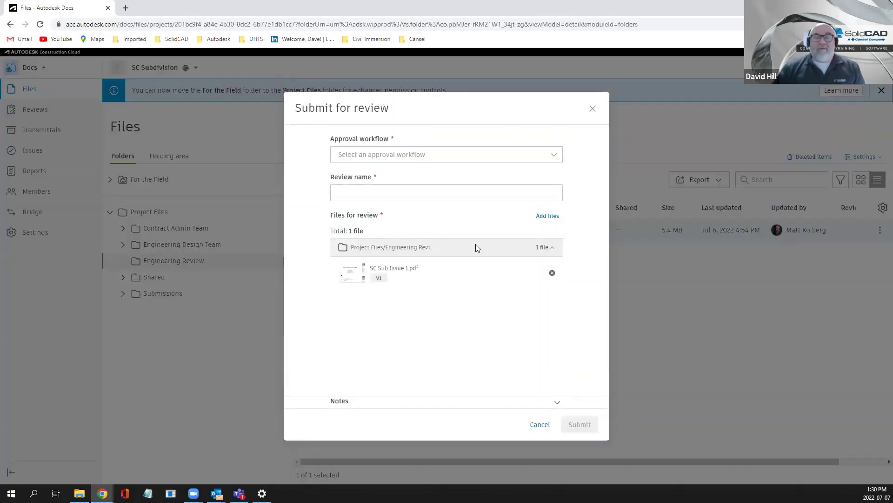
pyautogui.click(469, 155)
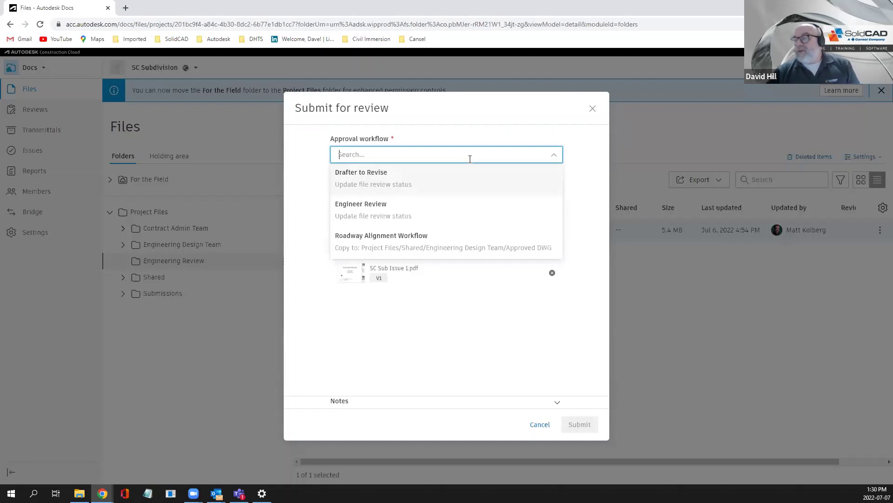
pyautogui.click(357, 206)
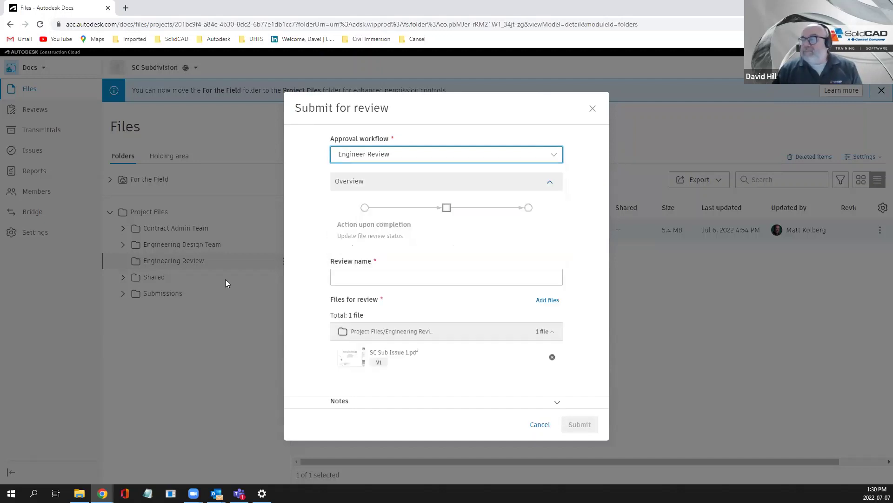
# Begin the review name with the reviewer's first name.
pyautogui.click(398, 275)
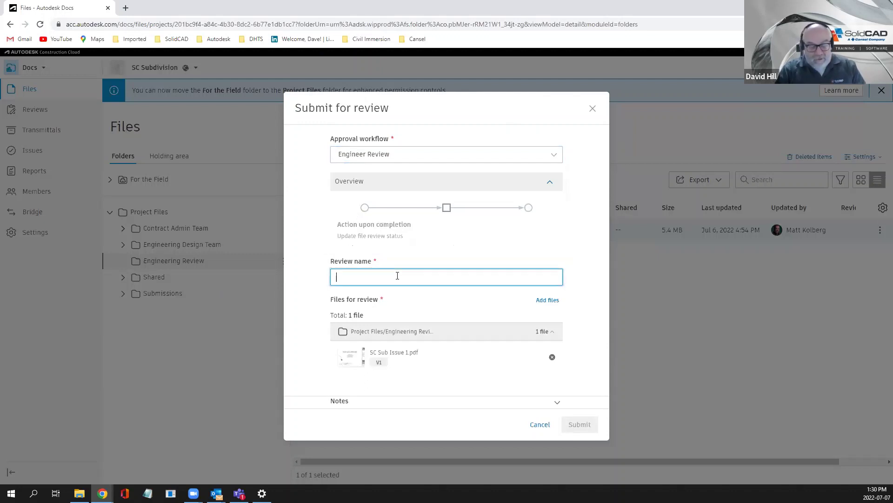
pyautogui.write('pre')
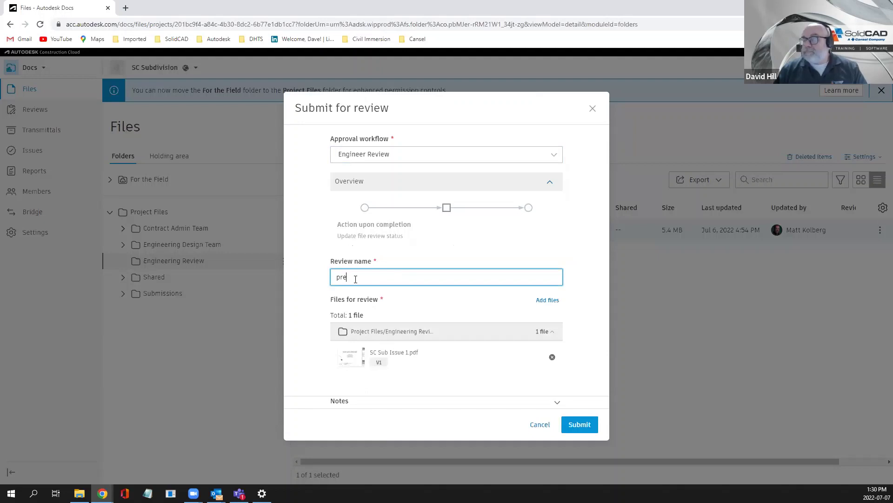
pyautogui.write('m')
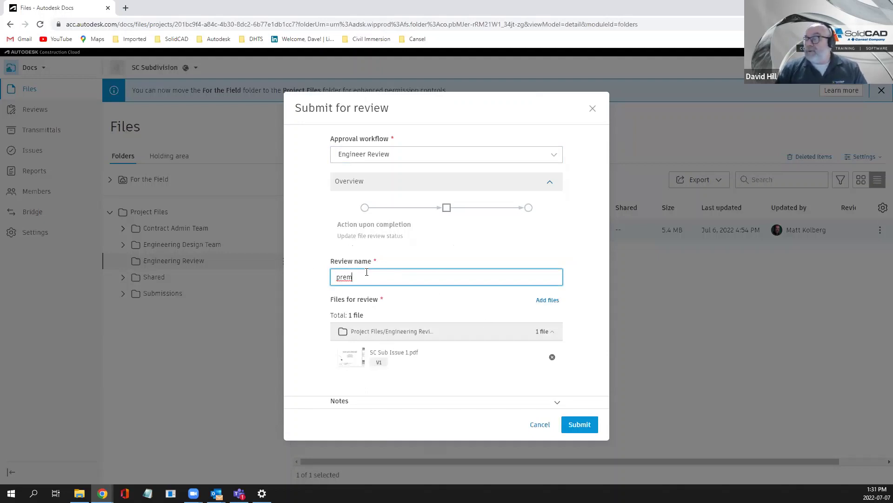
pyautogui.moveTo(354, 277); pyautogui.dragTo(309, 279)
pyautogui.click(422, 158)
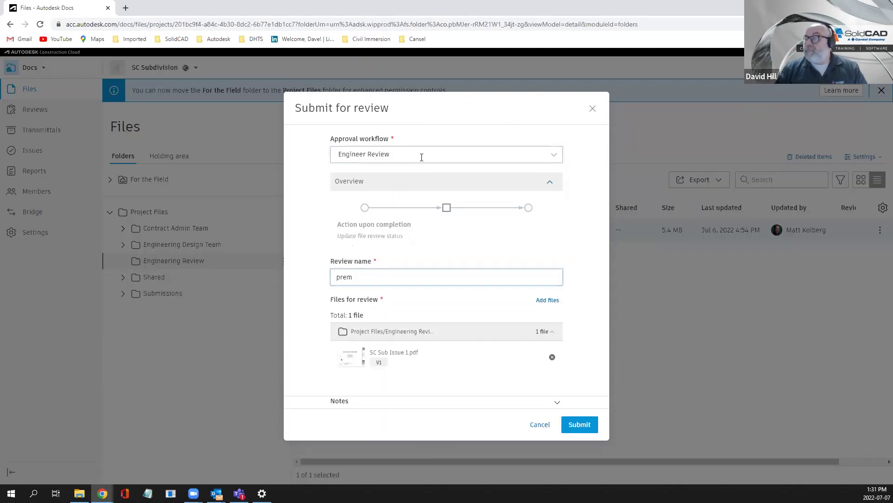
pyautogui.click(421, 158)
pyautogui.click(555, 157)
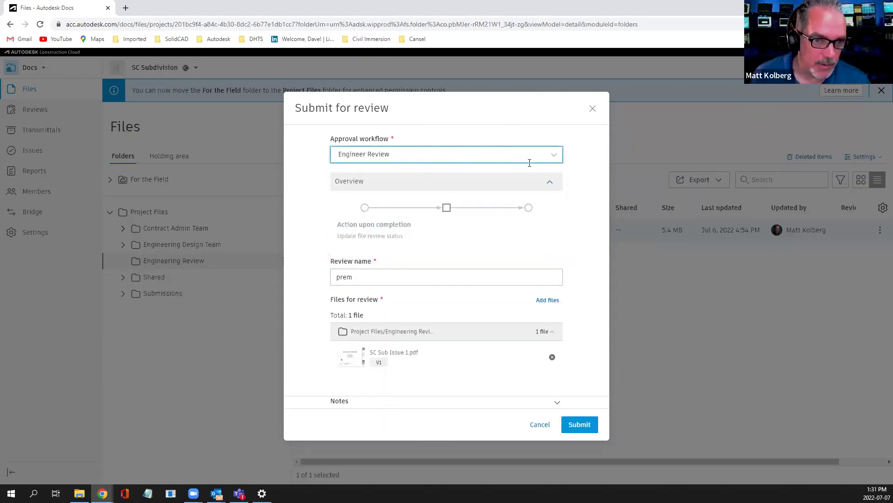
pyautogui.click(543, 159)
pyautogui.moveTo(372, 279); pyautogui.dragTo(279, 289)
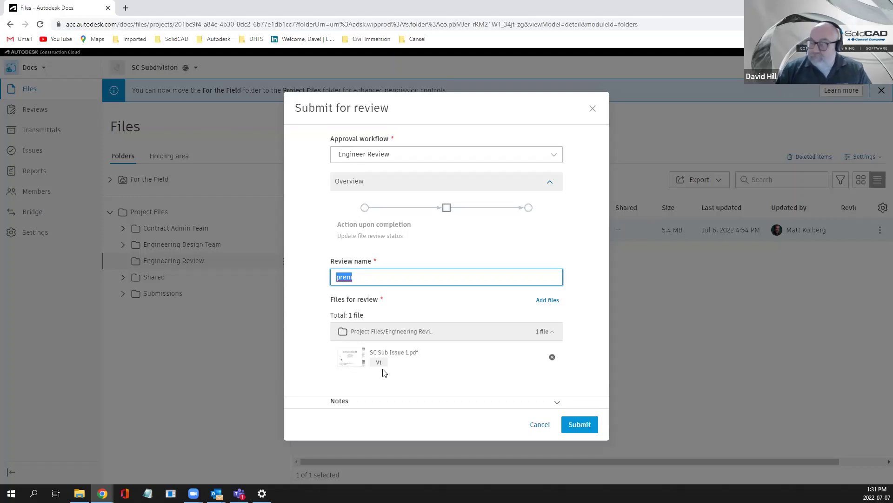
pyautogui.click(400, 275)
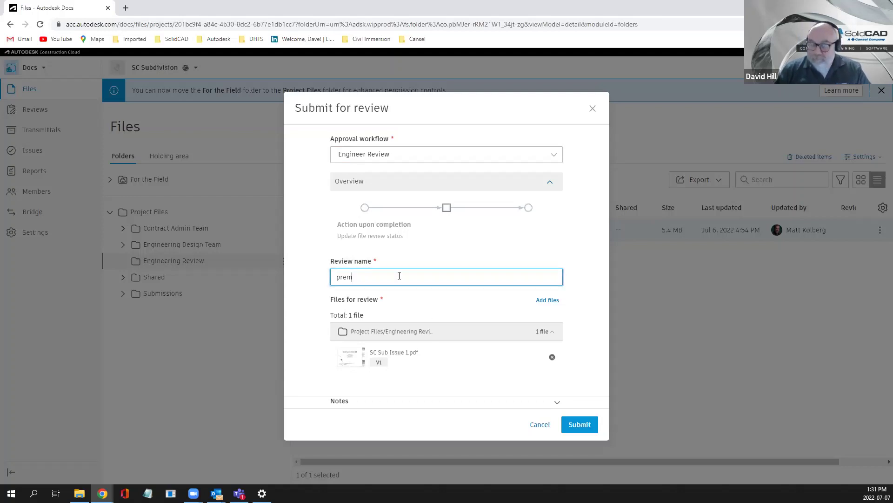
pyautogui.write('ple')
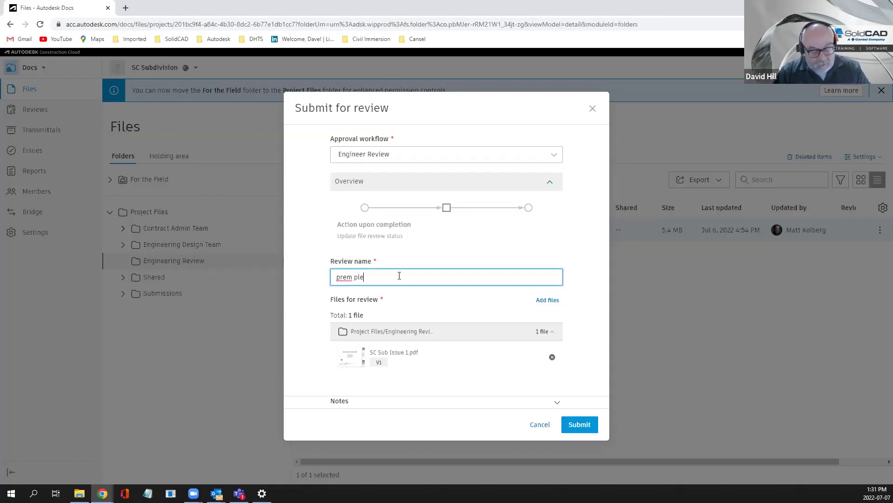
pyautogui.press('BackSpace')
pyautogui.press('BackSpace')
pyautogui.press('BackSpace')
pyautogui.press('BackSpace')
pyautogui.write('ot')
pyautogui.press('BackSpace')
pyautogui.press('BackSpace')
pyautogui.write('ot')
pyautogui.press('BackSpace')
pyautogui.press('BackSpace')
# Complete the review name by adding "for 50% review" after the reviewer's first name, and submit the file for review.
pyautogui.write('fo')
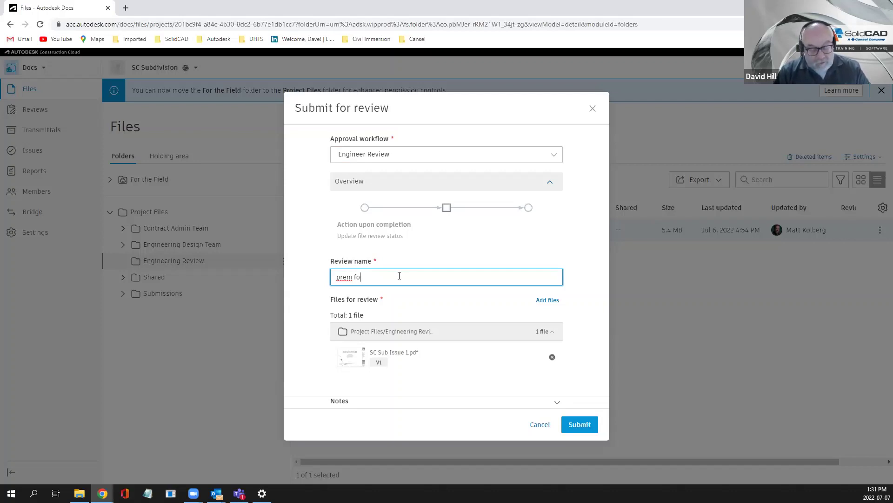
pyautogui.write('r f')
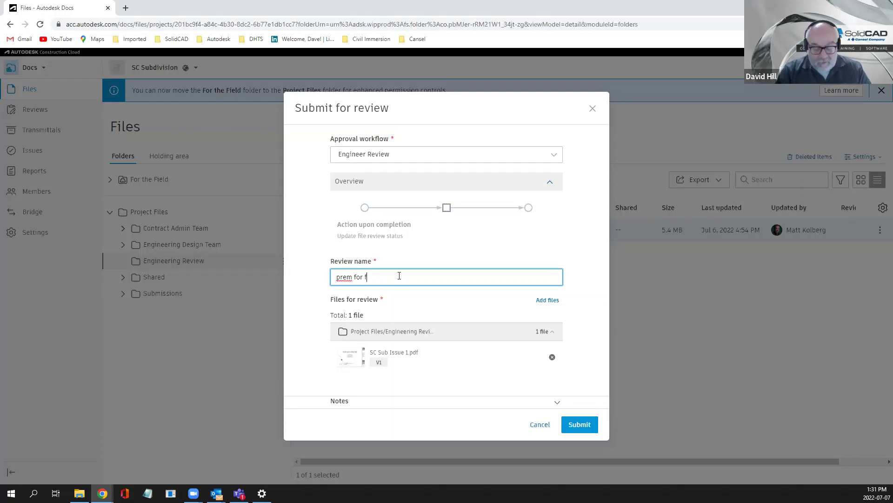
pyautogui.write('ull')
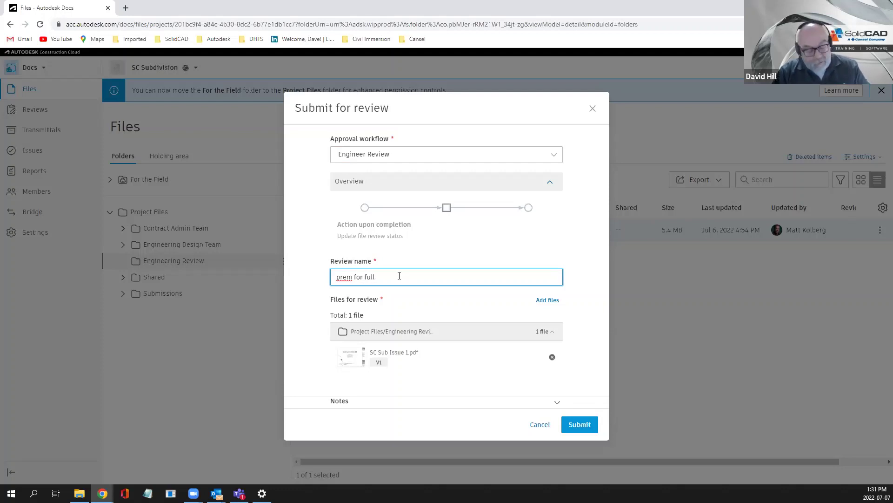
pyautogui.press('BackSpace')
pyautogui.press('BackSpace')
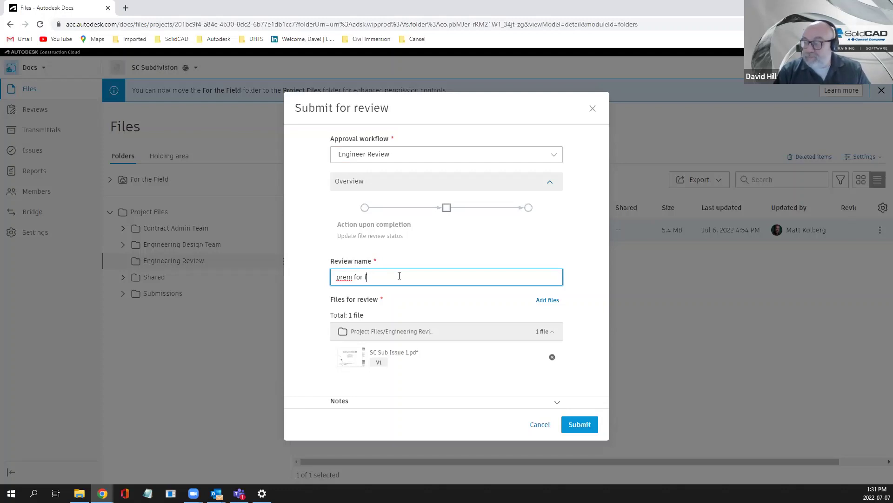
pyautogui.write('50')
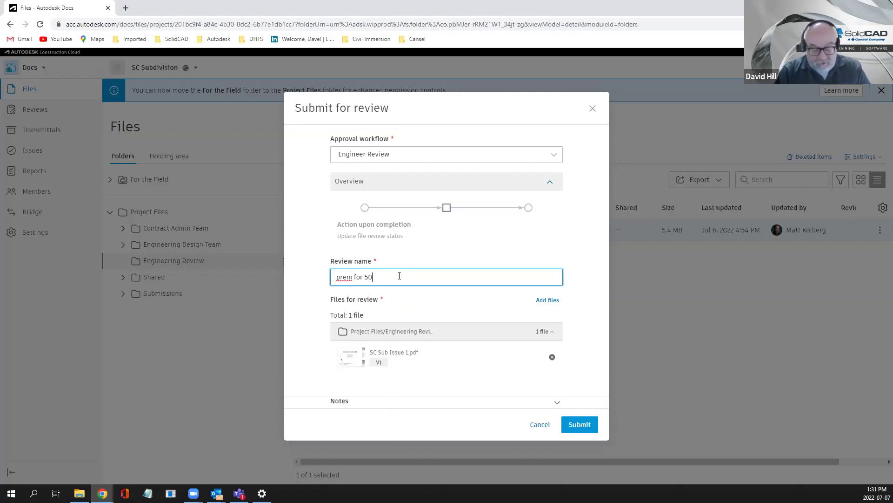
pyautogui.write('%')
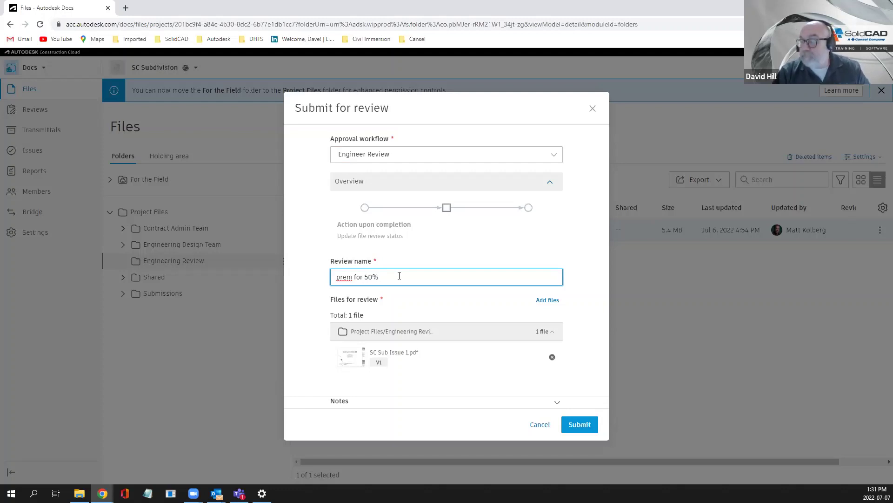
pyautogui.write(' review')
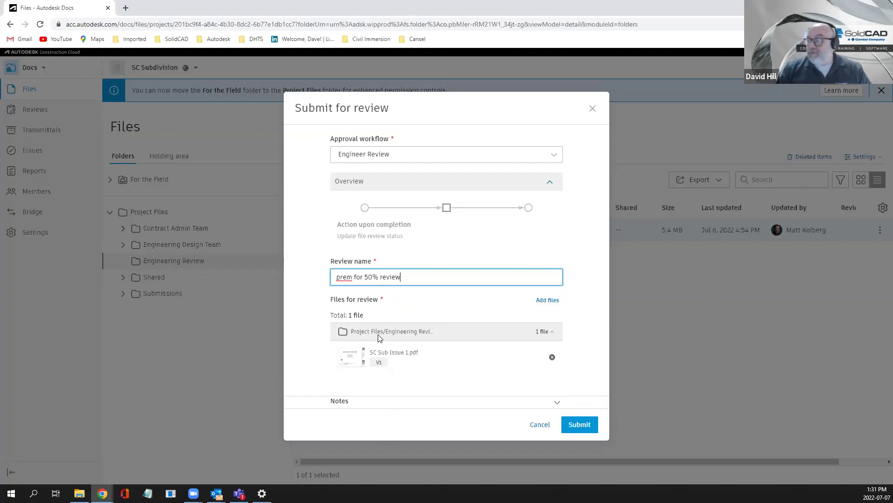
pyautogui.click(585, 426)
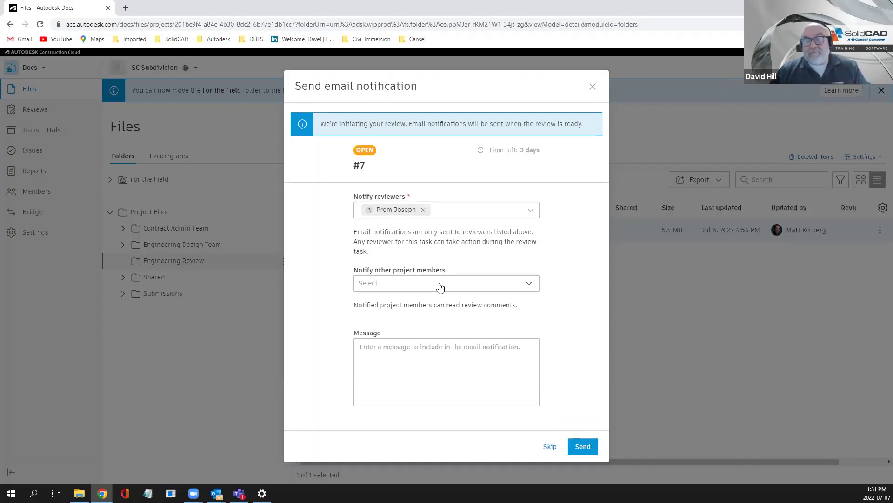
# Add the message "Due by Friday" to the email notification and send it to the reviewer.
pyautogui.click(410, 369)
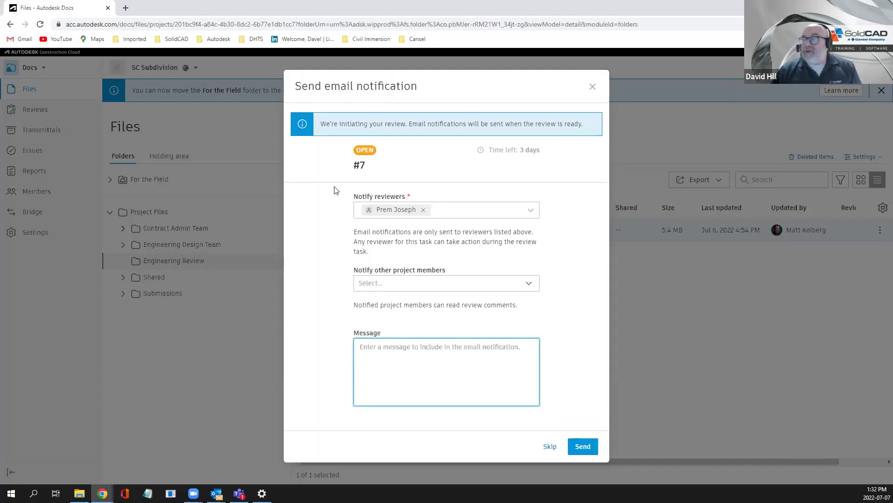
pyautogui.write('Due by Friday')
pyautogui.click(581, 447)
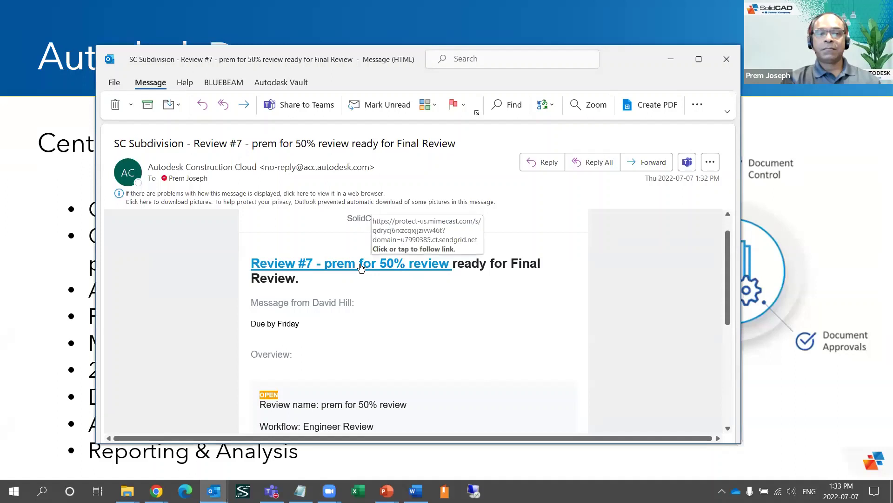
# Follow the Review #7 link in the Outlook notification email and sign in to Autodesk with the reviewer's username and account password.
pyautogui.click(361, 267)
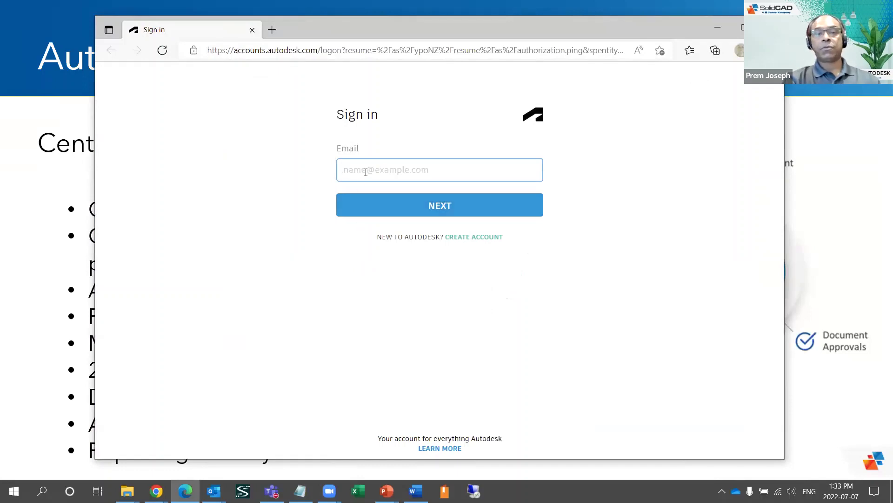
pyautogui.write('premj')
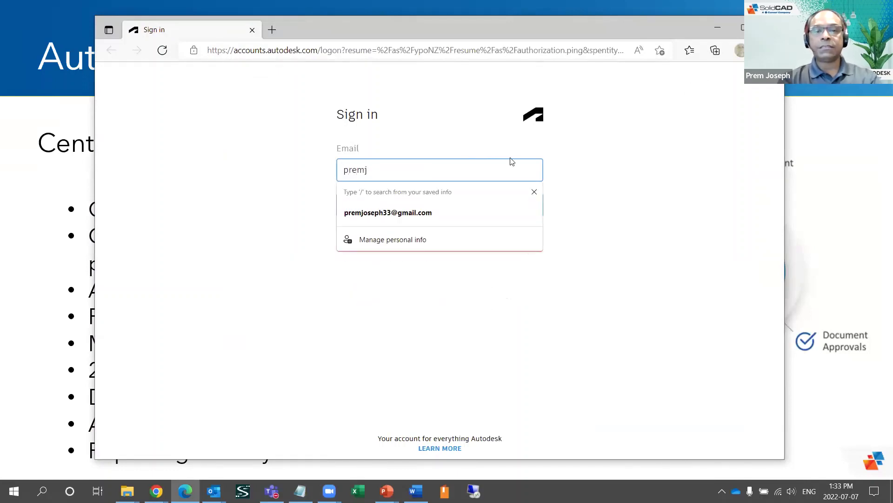
pyautogui.click(585, 165)
pyautogui.click(439, 205)
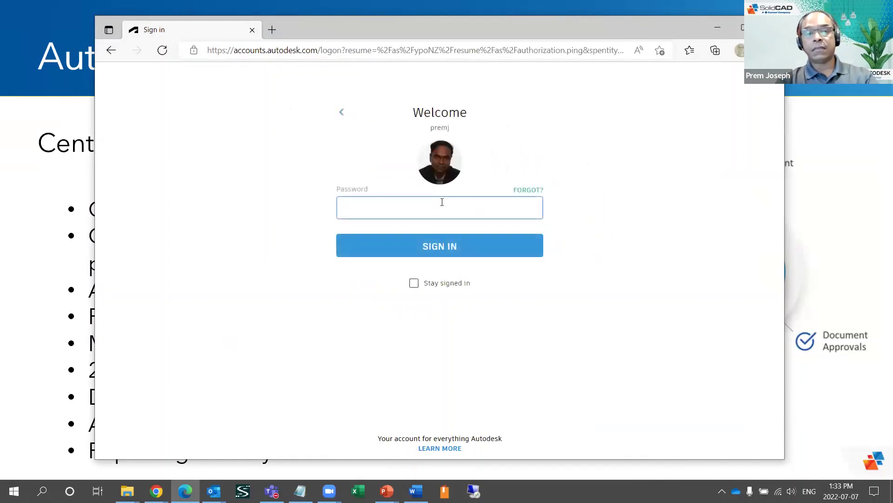
pyautogui.click(442, 202)
pyautogui.write('••••••••')
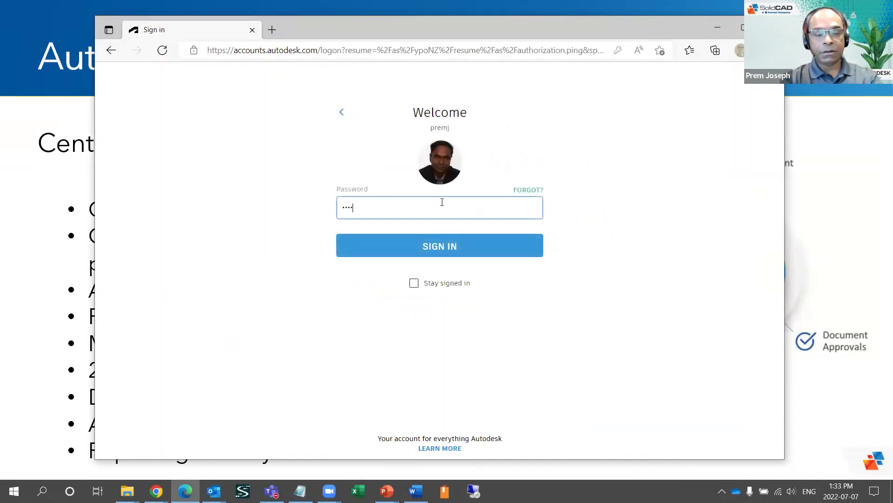
pyautogui.write('•')
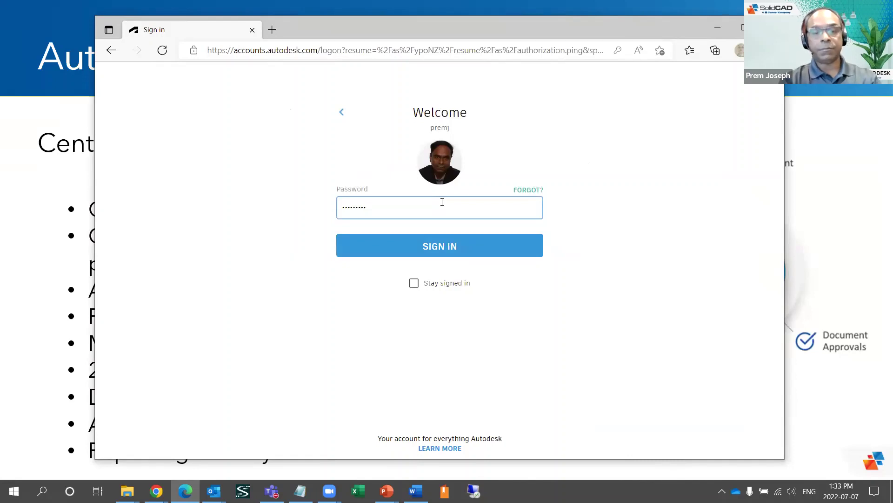
pyautogui.write('•')
pyautogui.press('Return')
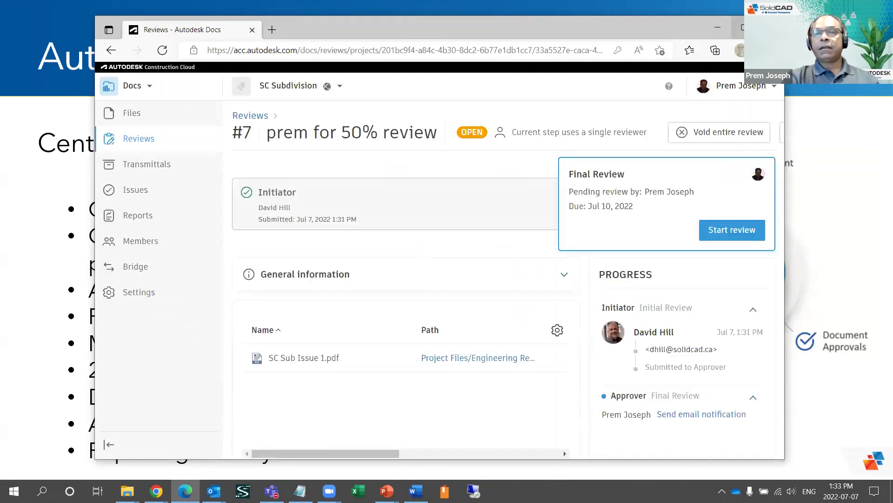
# Maximize the browser window and start the Final Review task of Review #7.
pyautogui.click(746, 28)
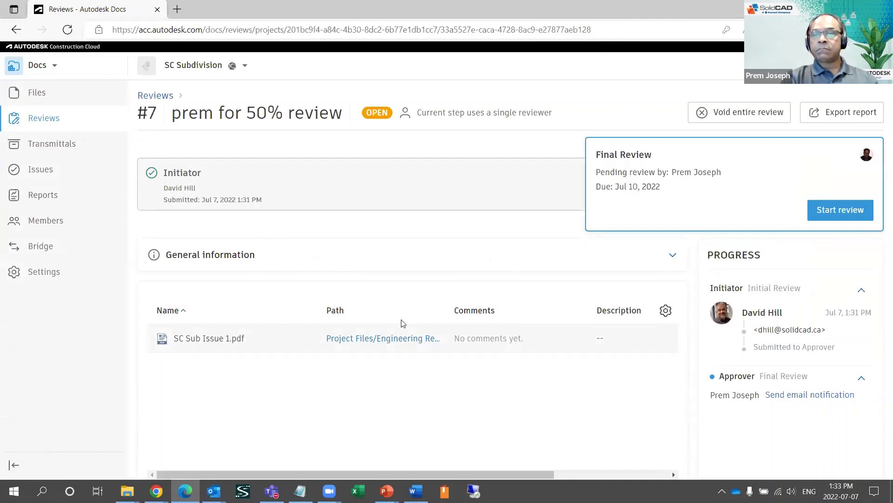
pyautogui.click(843, 212)
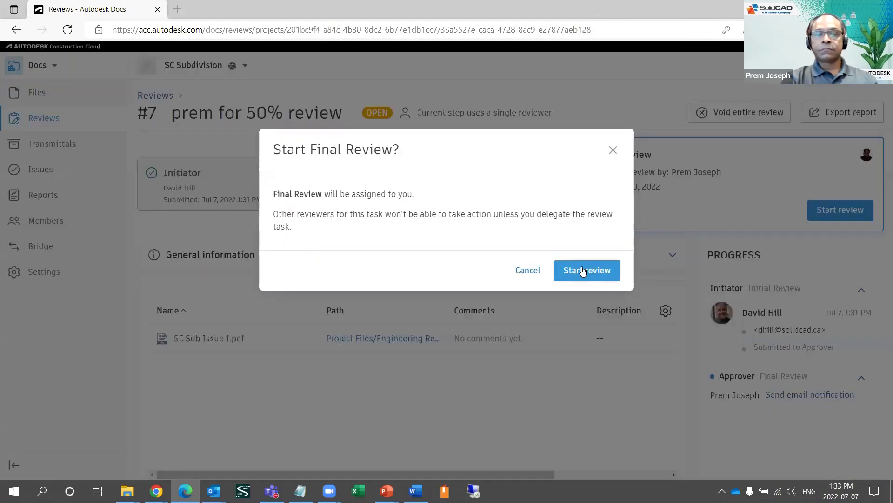
pyautogui.click(583, 271)
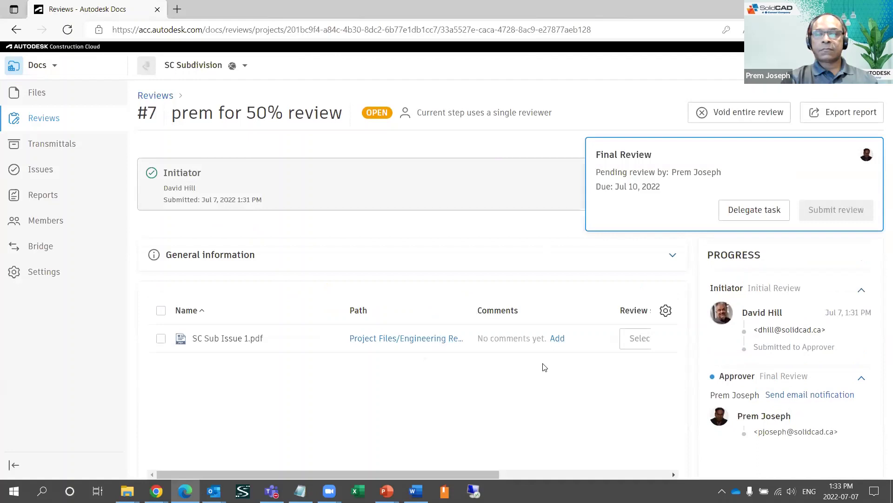
# Open SC Sub Issue 1.pdf from the review and go through its sheets A 0.1 and A 1.01.
pyautogui.click(217, 343)
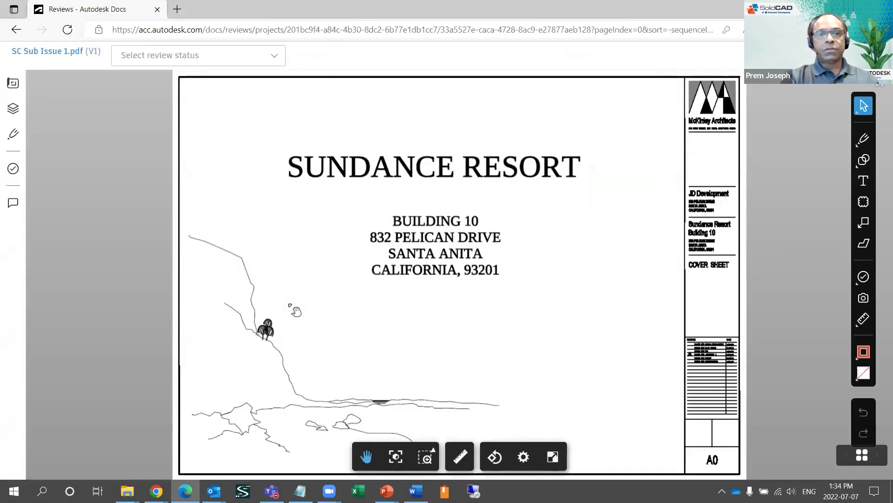
pyautogui.click(15, 86)
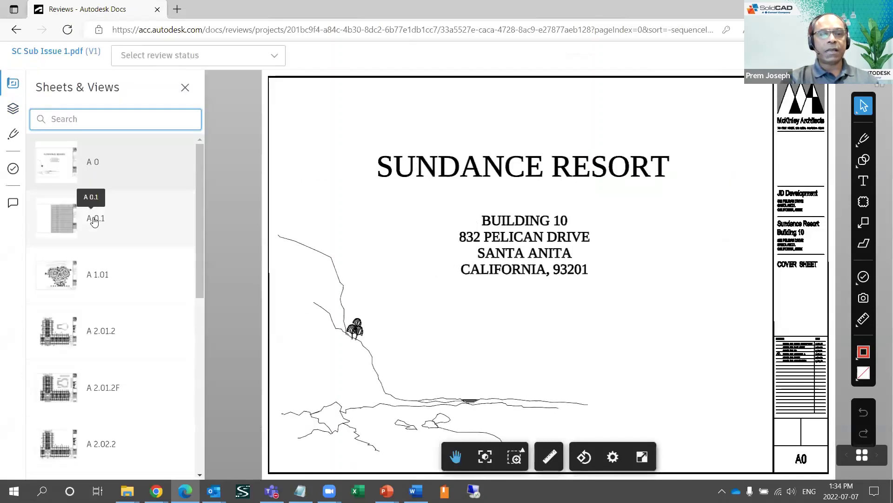
pyautogui.click(91, 216)
pyautogui.click(84, 280)
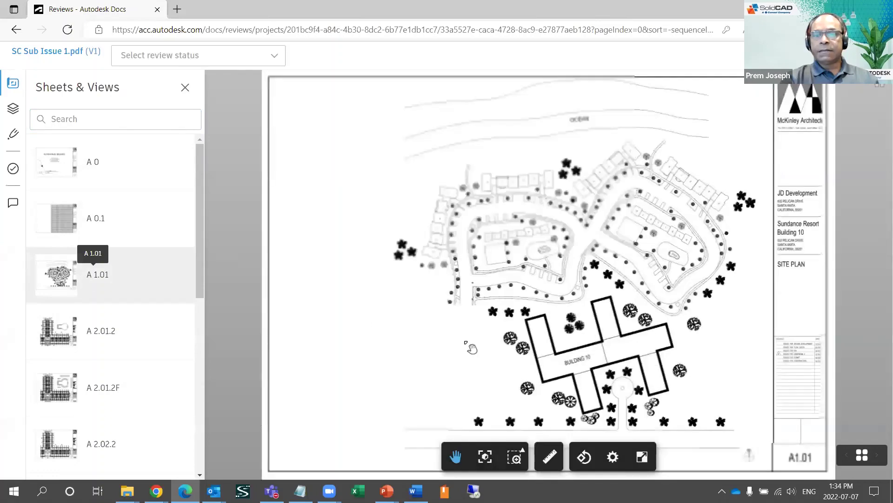
# Draw a red cloud markup around the open road end northwest of Building 10 on the site plan.
pyautogui.scroll(3, 496, 333)
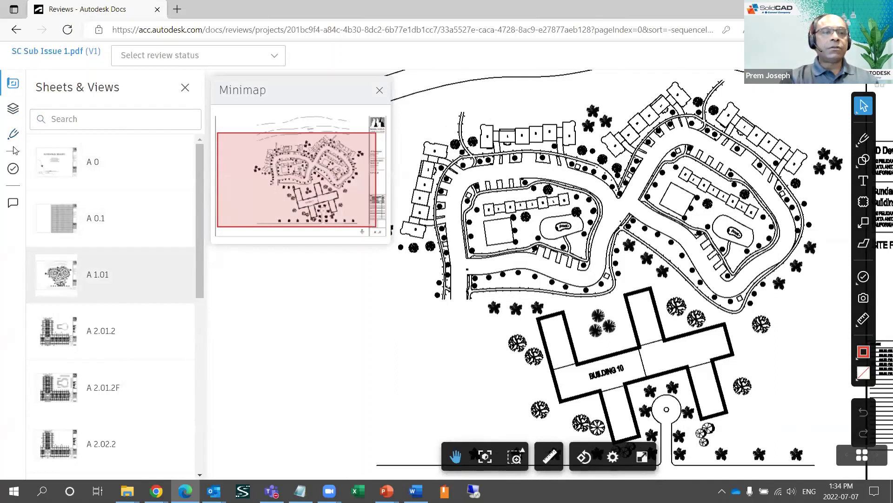
pyautogui.click(863, 202)
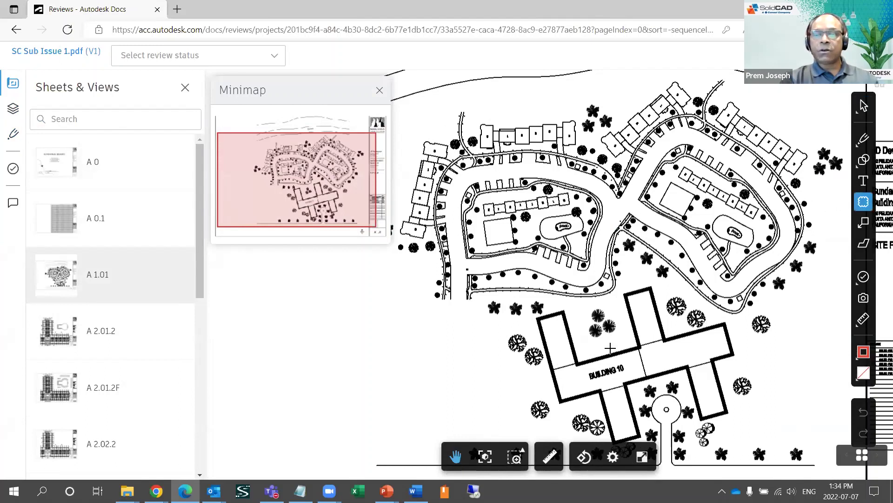
pyautogui.moveTo(422, 321); pyautogui.dragTo(503, 260)
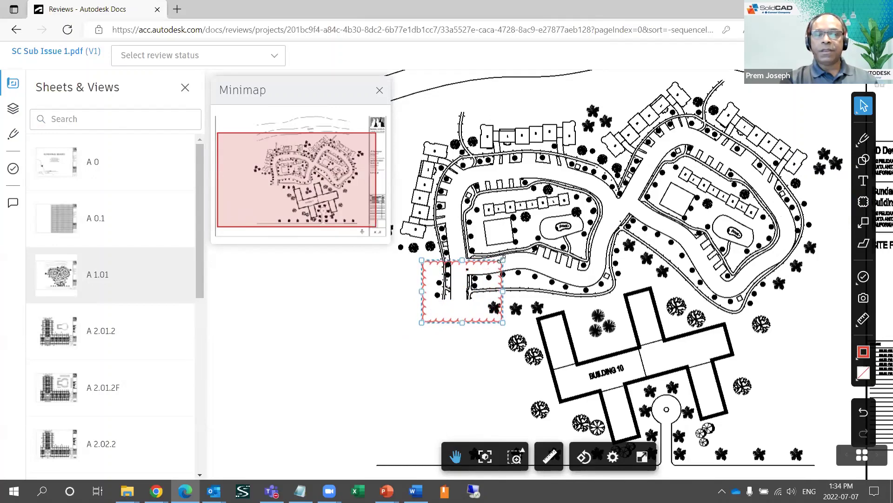
# Place a text markup inside the cloud reading "Check the lineweights and linetype".
pyautogui.click(859, 184)
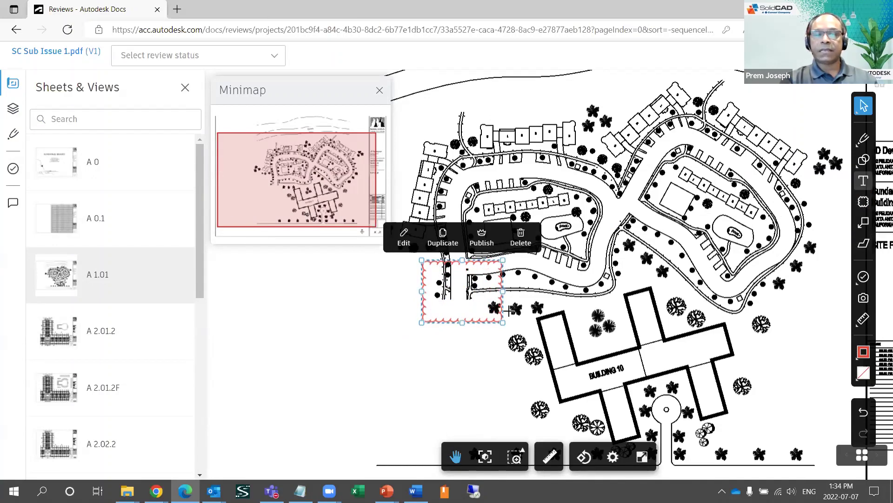
pyautogui.scroll(2, 466, 307)
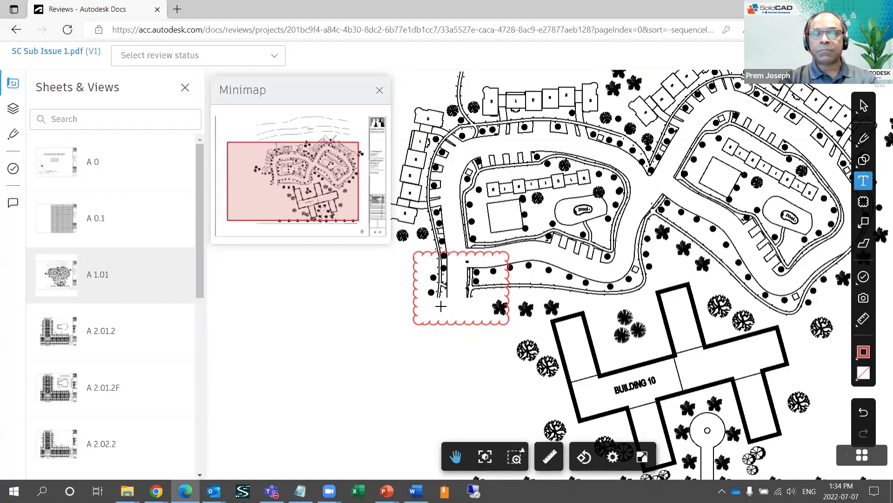
pyautogui.click(441, 306)
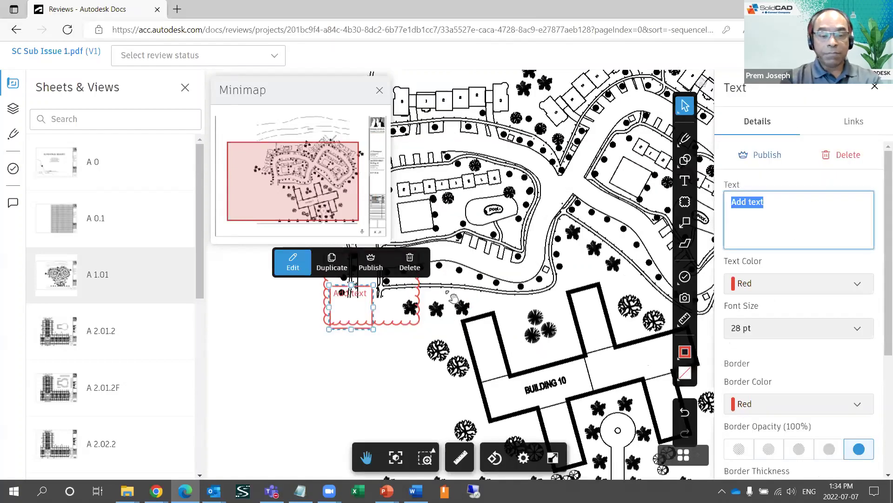
pyautogui.write('Check the lineweights and linetype')
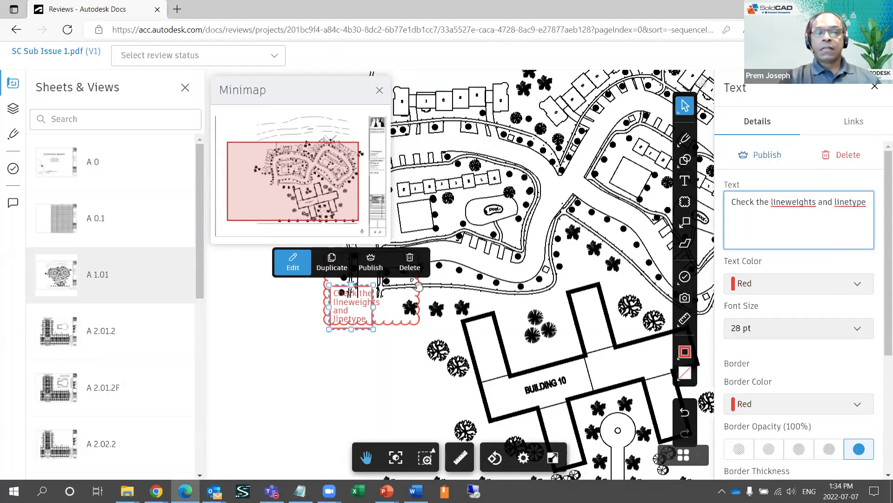
# List the sheet's markups, select both the cloud and the text, publish them together, and close the list.
pyautogui.click(185, 89)
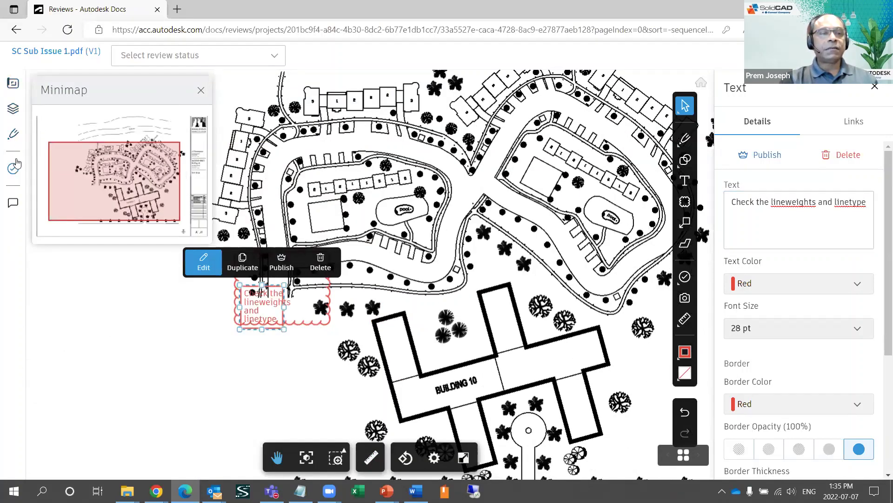
pyautogui.click(17, 142)
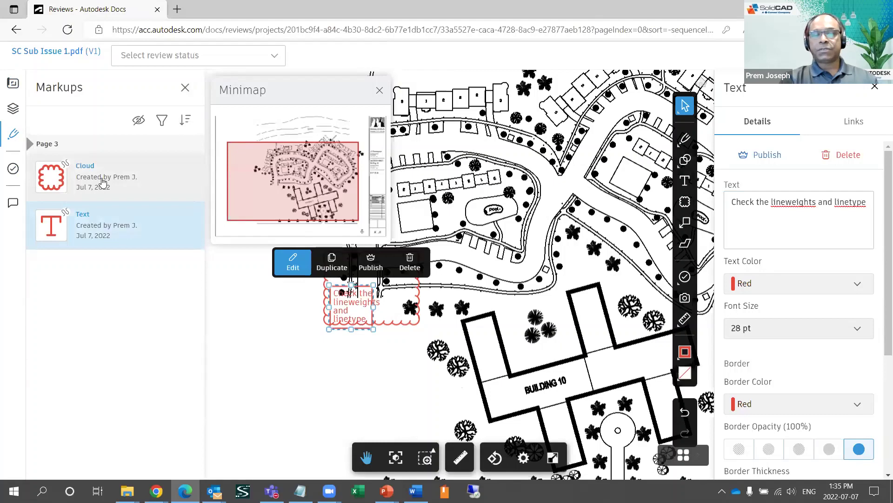
pyautogui.click(103, 181)
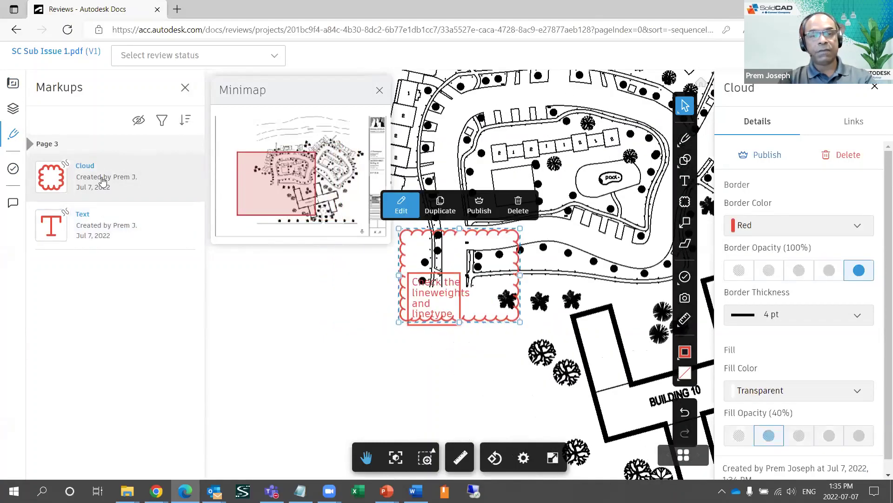
pyautogui.hotkey('ctrl', 'a')
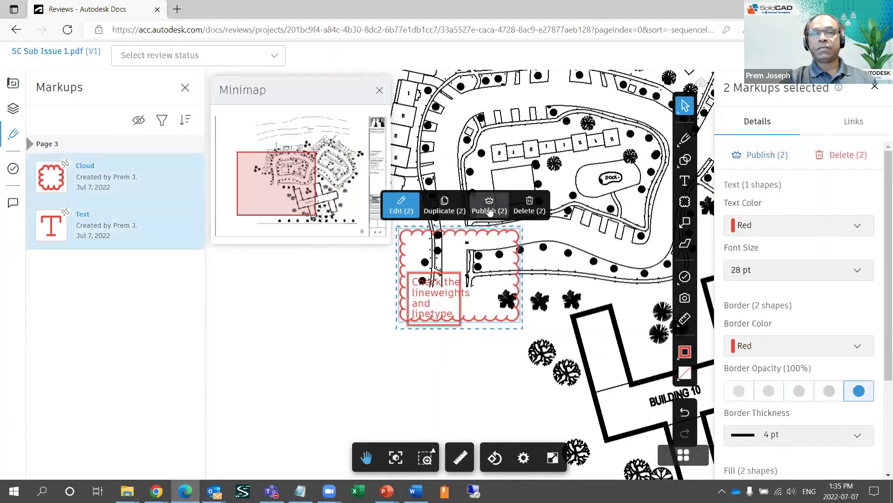
pyautogui.click(490, 211)
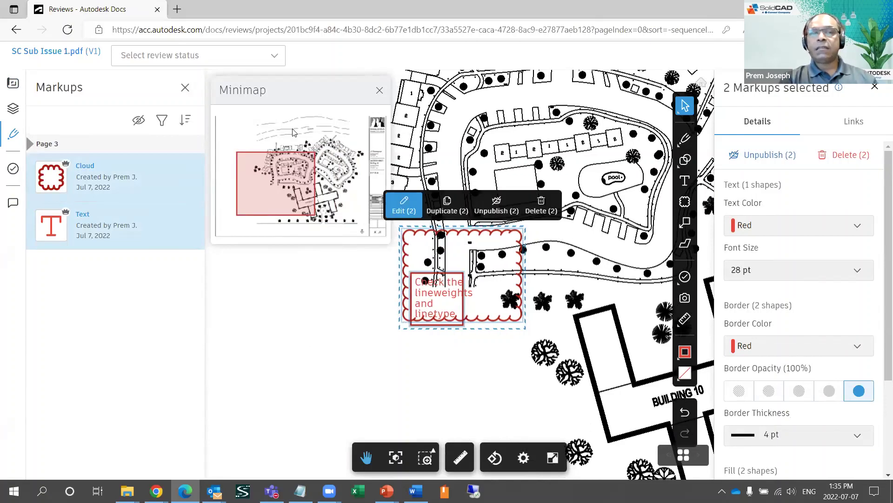
pyautogui.click(183, 93)
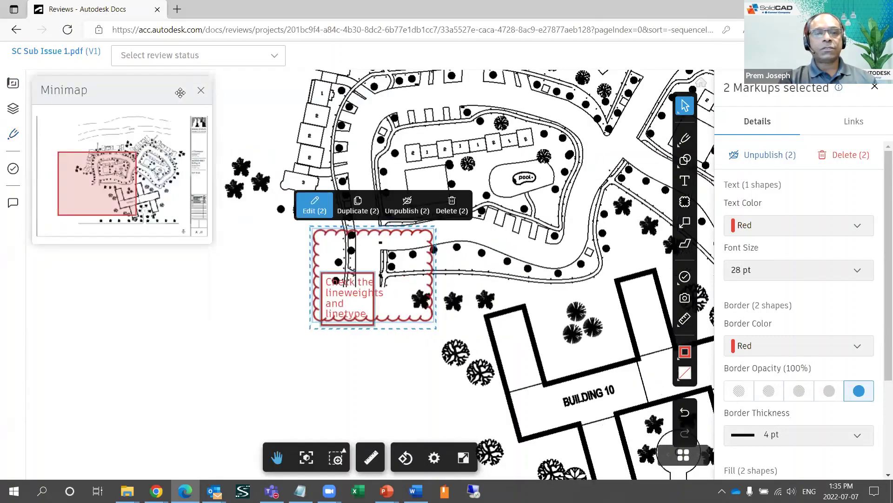
# Close the minimap and markup details, and open the sheet's issues list with the road junction east of the pool in view.
pyautogui.click(200, 90)
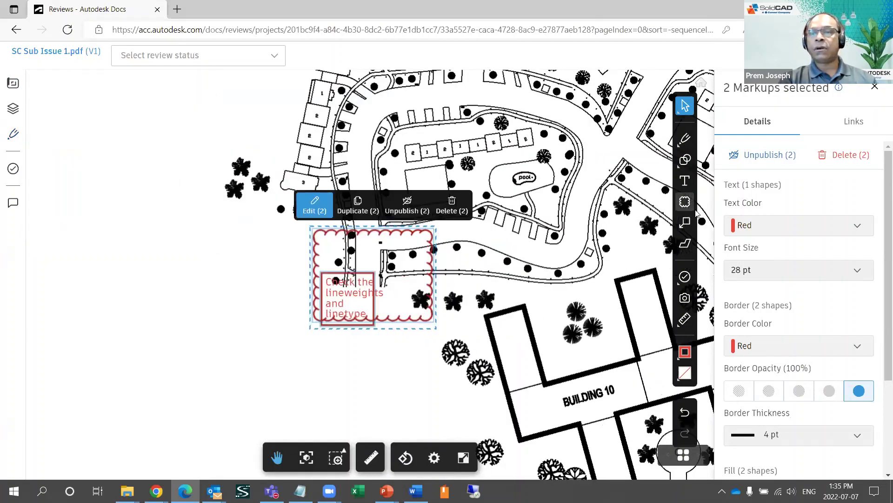
pyautogui.click(874, 89)
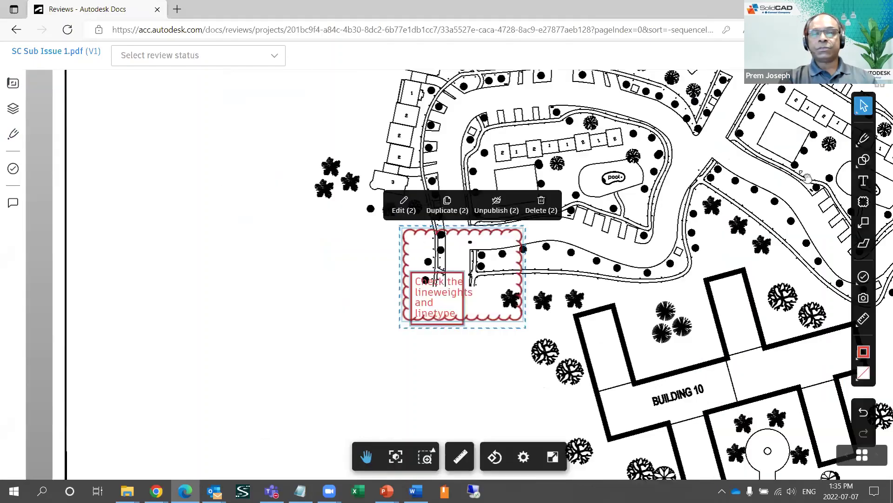
pyautogui.moveTo(647, 304)
pyautogui.mouseDown()
pyautogui.moveTo(535, 320)
pyautogui.moveTo(482, 305)
pyautogui.mouseUp()
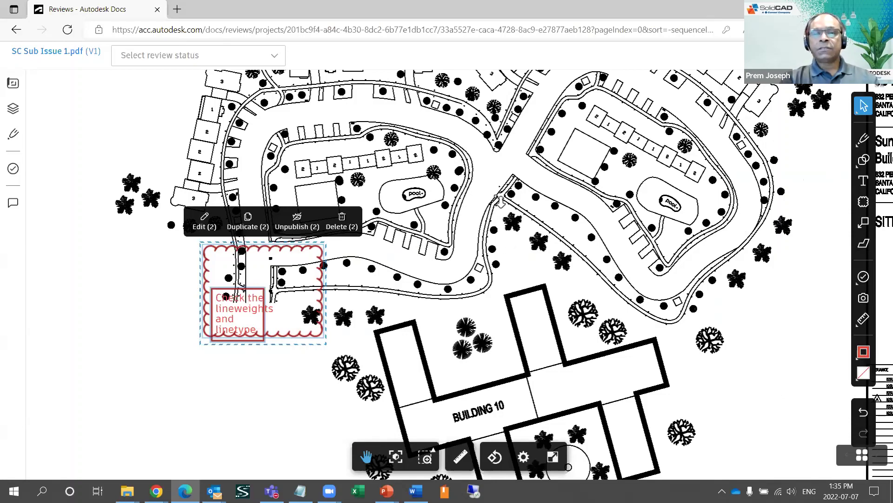
pyautogui.scroll(5, 500, 201)
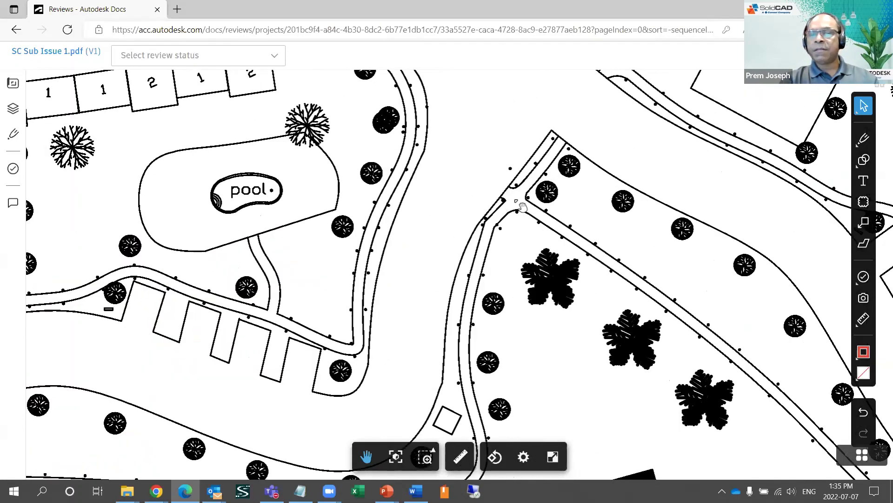
pyautogui.click(13, 169)
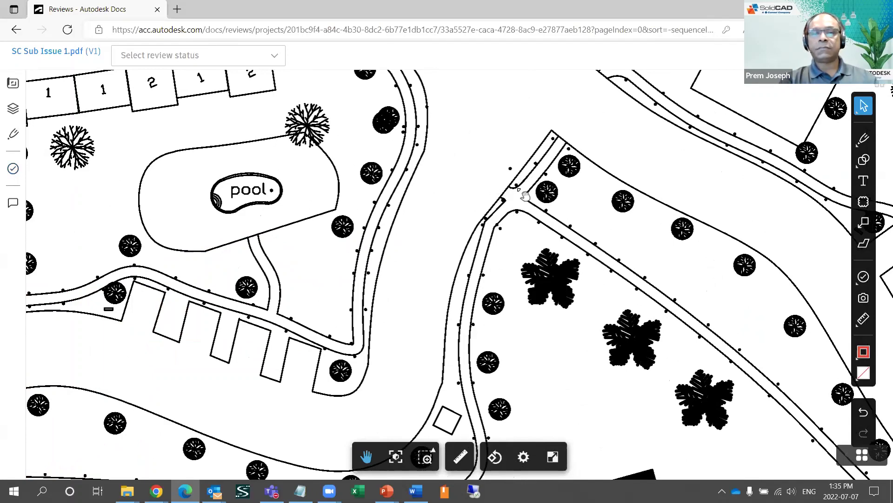
pyautogui.scroll(1, 525, 196)
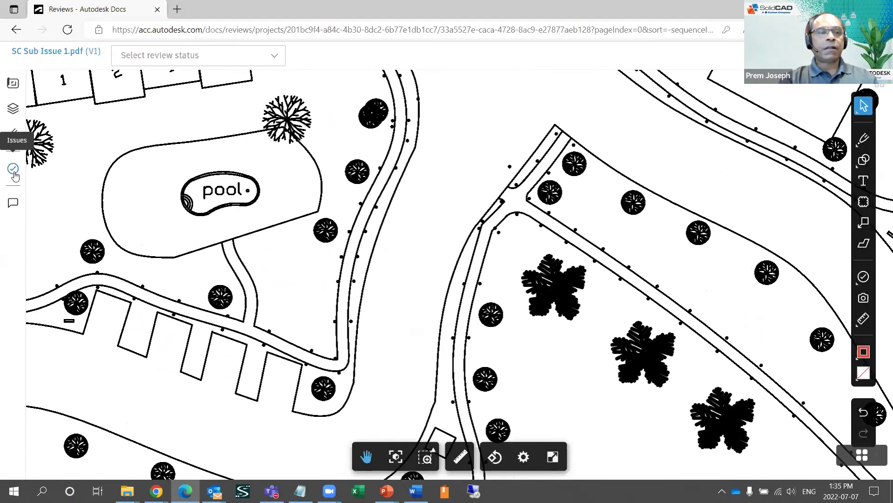
pyautogui.click(13, 172)
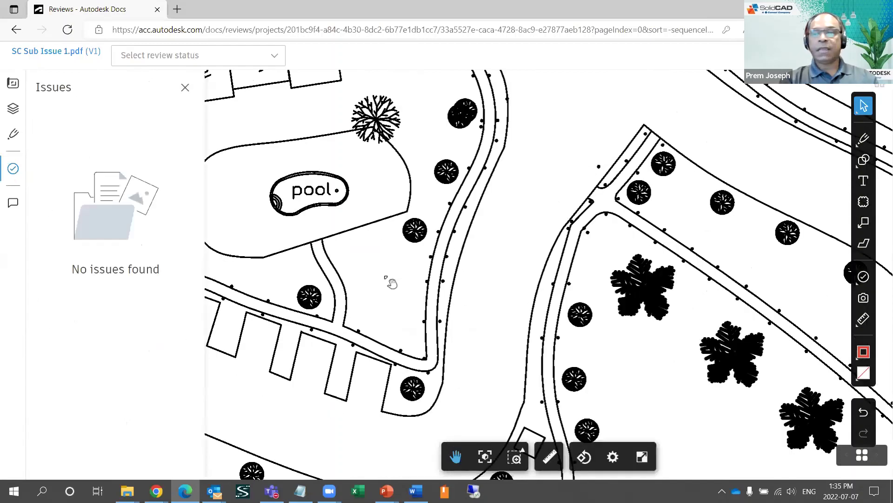
# Place a new issue of type Design on the road junction east of the pool.
pyautogui.click(864, 276)
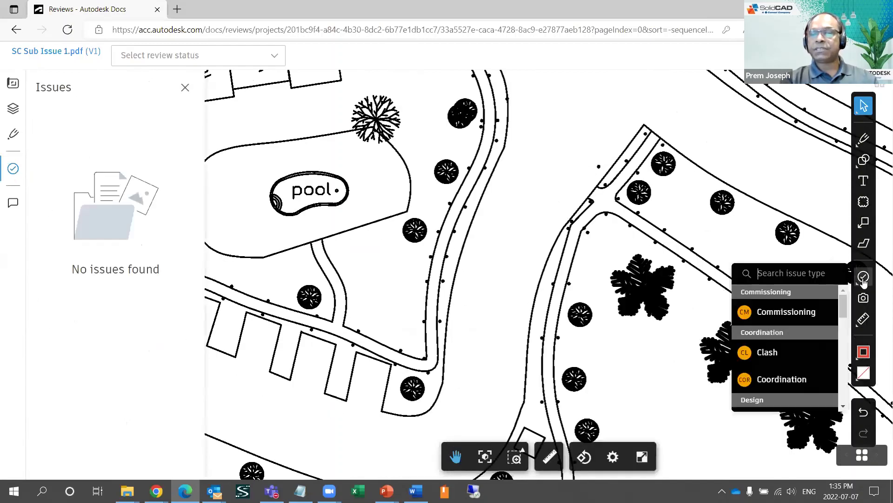
pyautogui.scroll(-2, 786, 356)
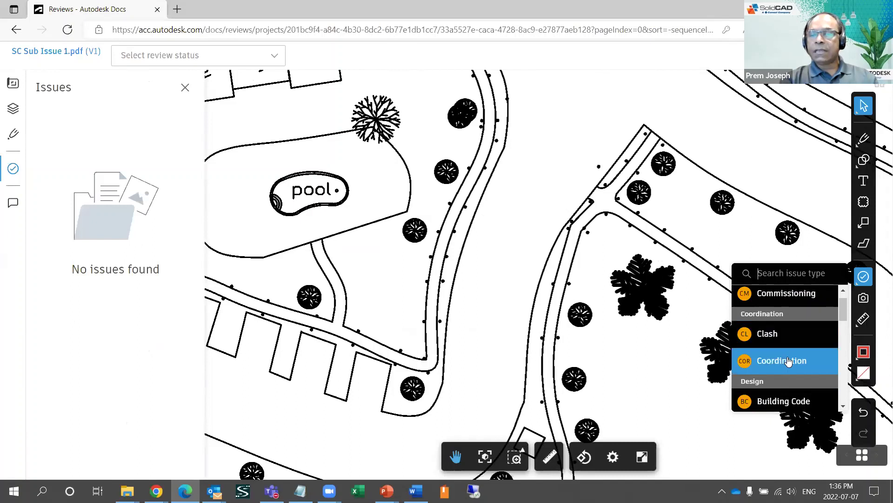
pyautogui.scroll(3, 790, 357)
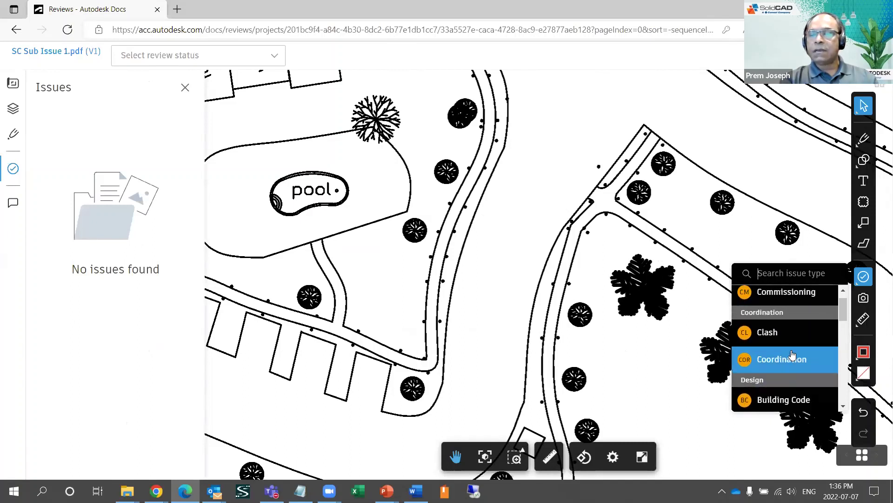
pyautogui.scroll(-4, 791, 354)
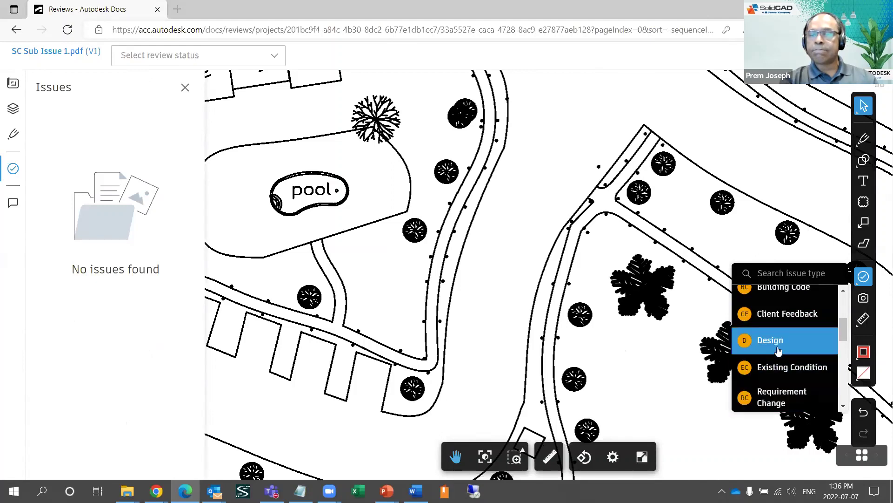
pyautogui.click(778, 350)
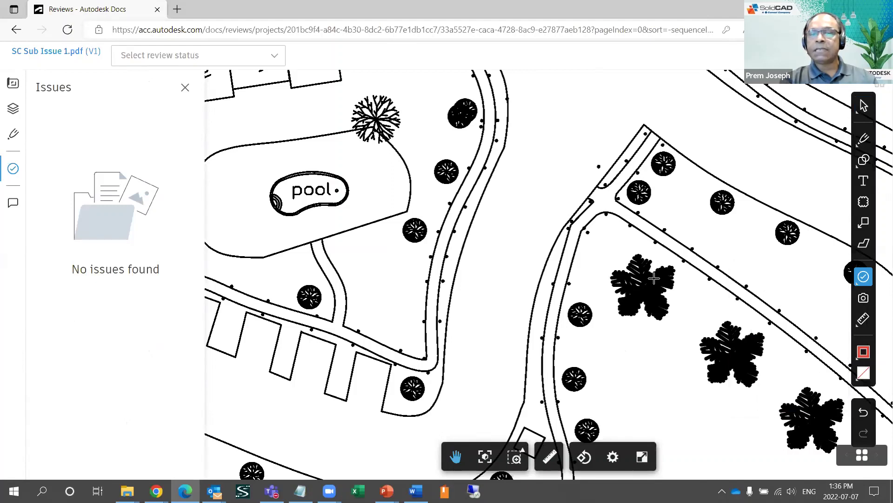
pyautogui.click(604, 201)
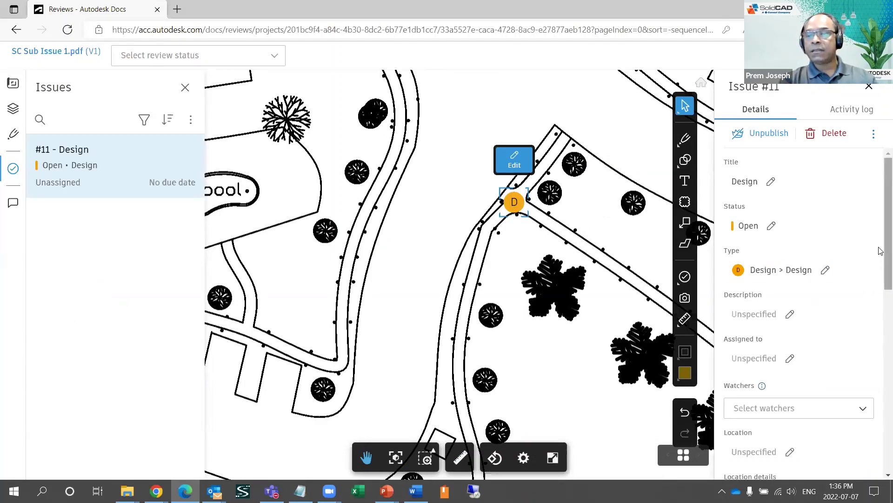
# Assign the Design issue to the review's initiator and add a second project member as a watcher.
pyautogui.scroll(-2, 881, 286)
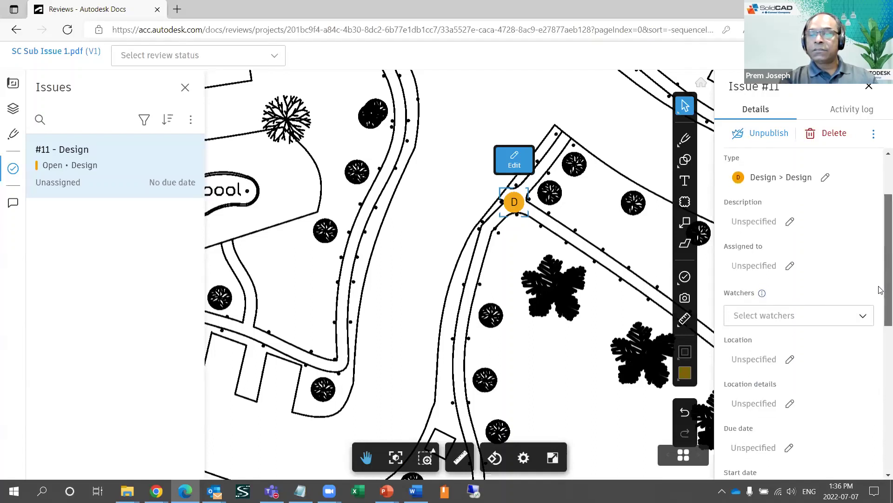
pyautogui.scroll(-4, 881, 290)
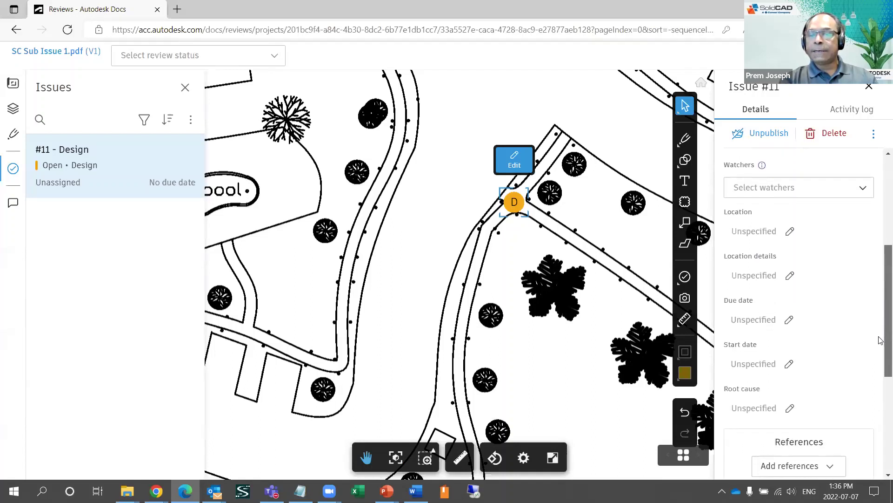
pyautogui.scroll(4, 877, 370)
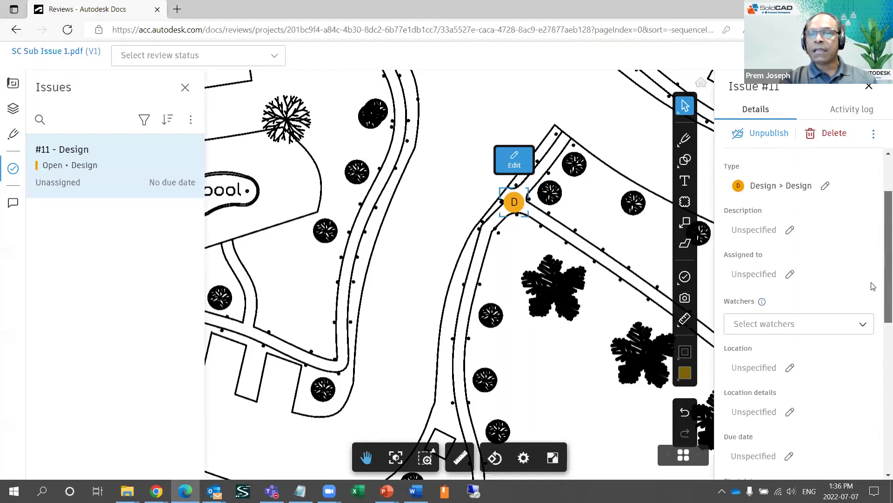
pyautogui.click(792, 276)
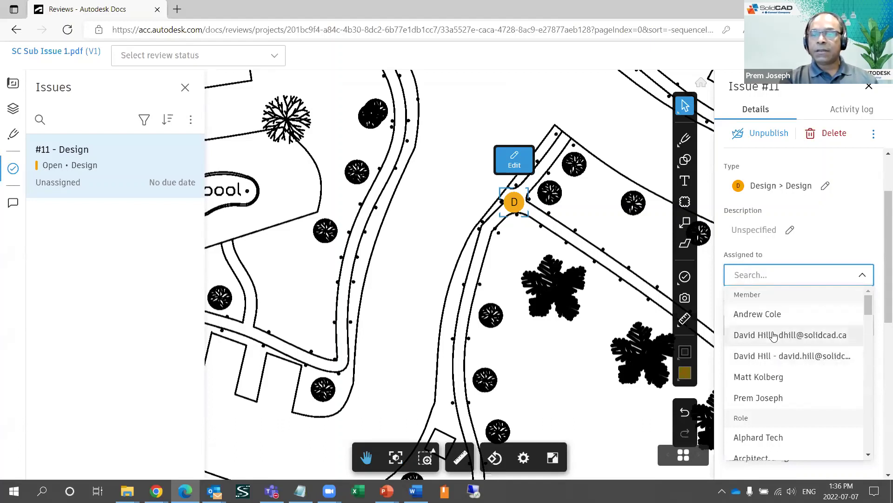
pyautogui.click(775, 335)
pyautogui.click(862, 326)
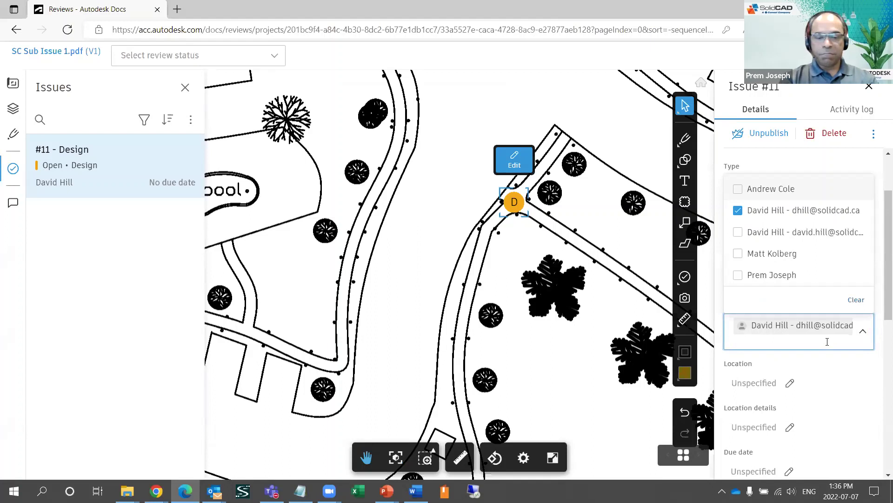
pyautogui.write('mat')
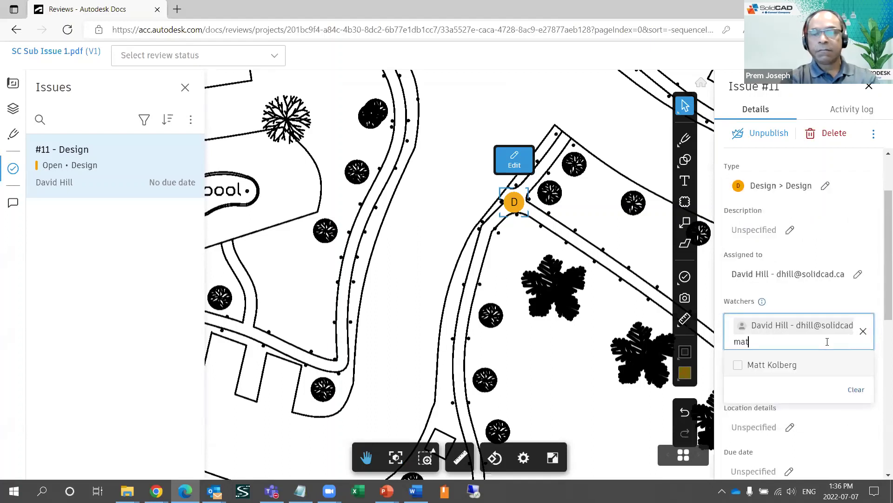
pyautogui.click(792, 367)
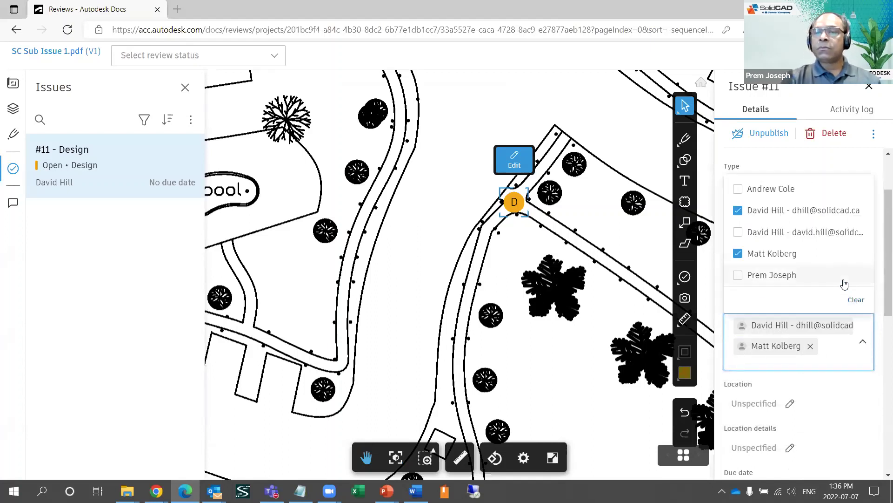
# Submit the comment "Check to ensure the latest city guidelines are applied" on the Design issue.
pyautogui.scroll(-10, 839, 366)
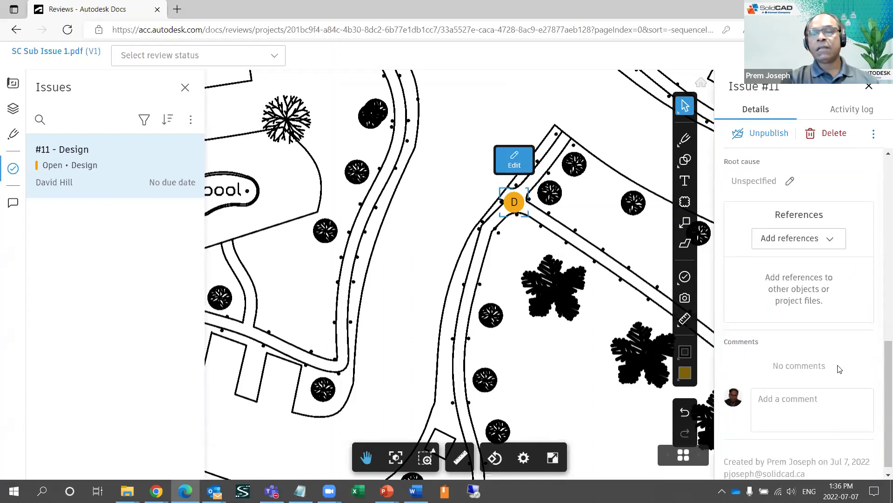
pyautogui.click(789, 401)
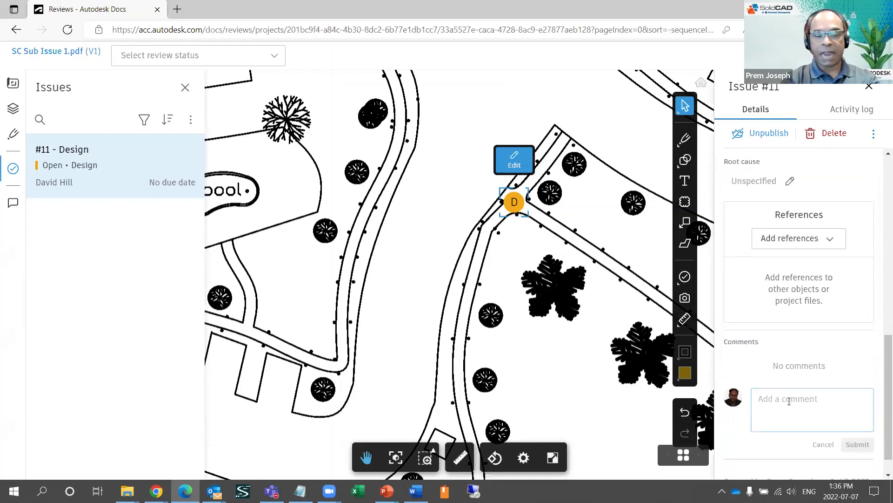
pyautogui.write('C')
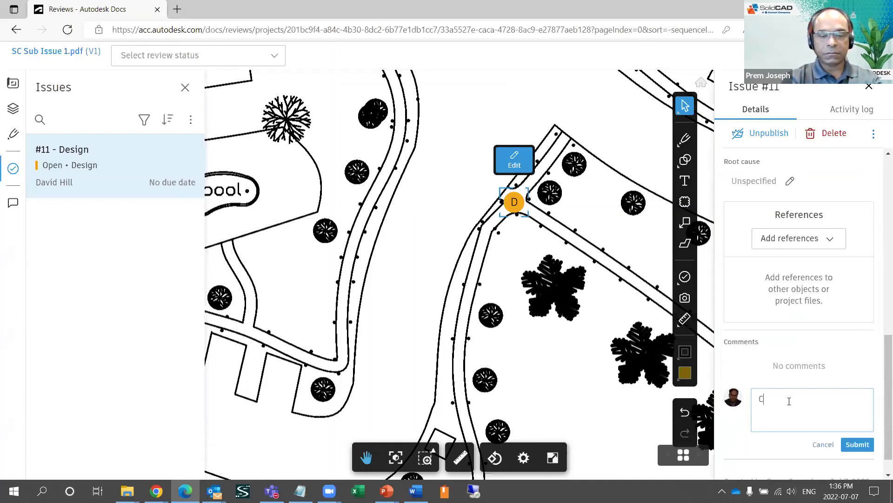
pyautogui.write('heck')
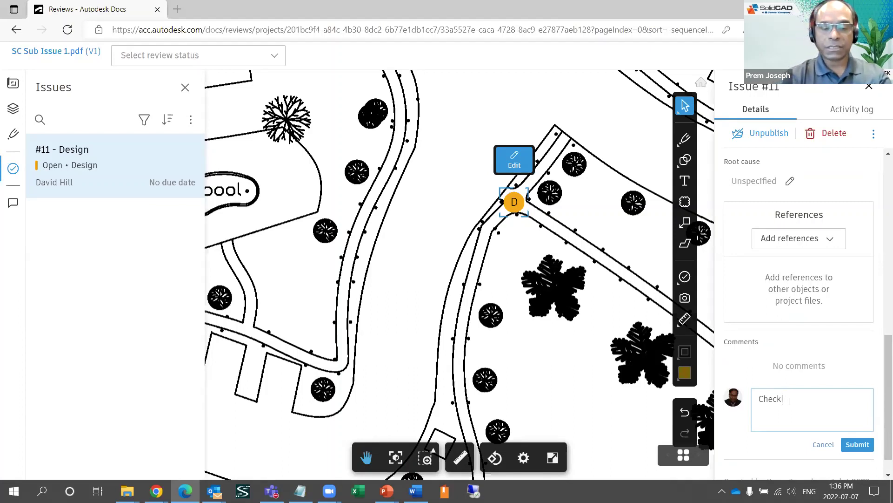
pyautogui.write('to ensure the')
pyautogui.write('la')
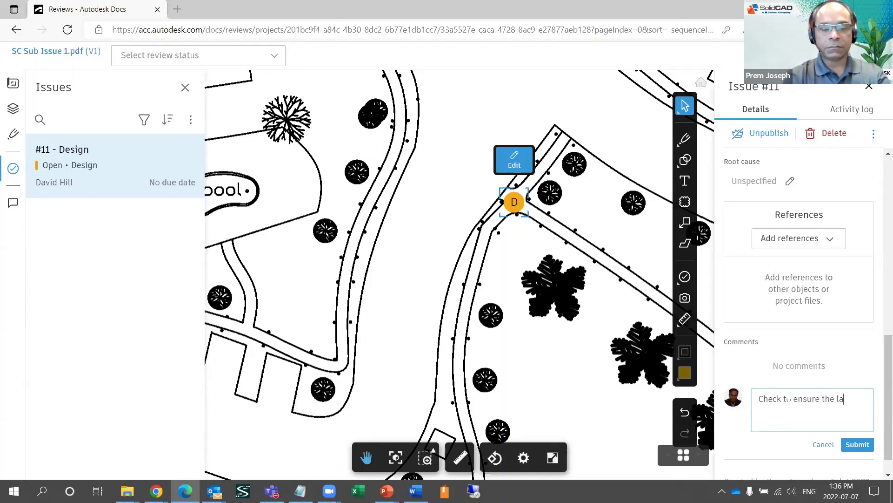
pyautogui.write('test city guidelines are applied')
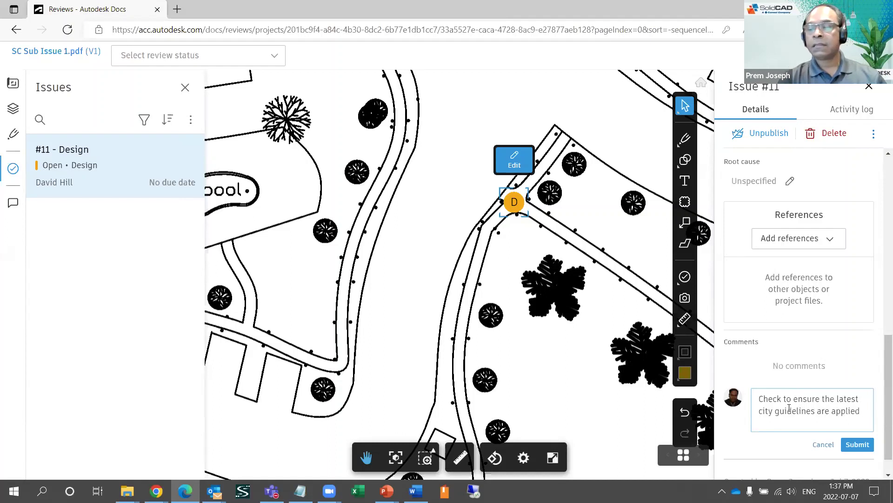
pyautogui.click(854, 444)
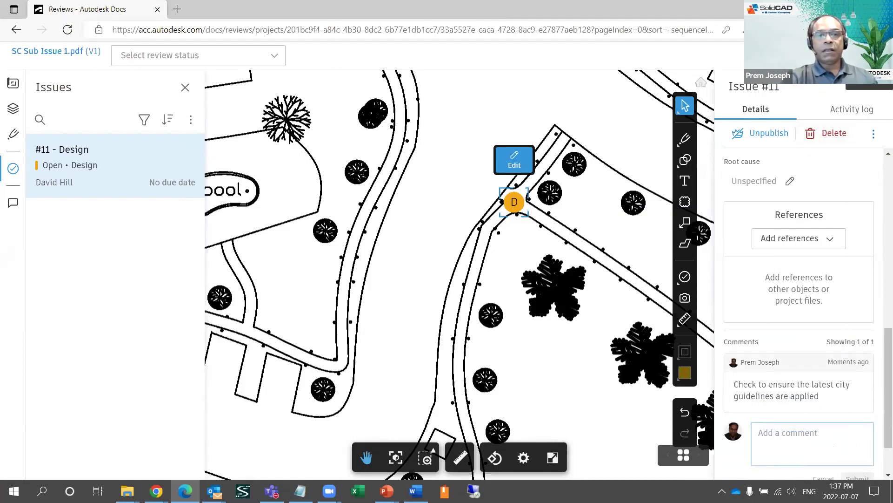
# Close the drawing and set the review status of SC Sub Issue 1.pdf to Rejected.
pyautogui.click(877, 55)
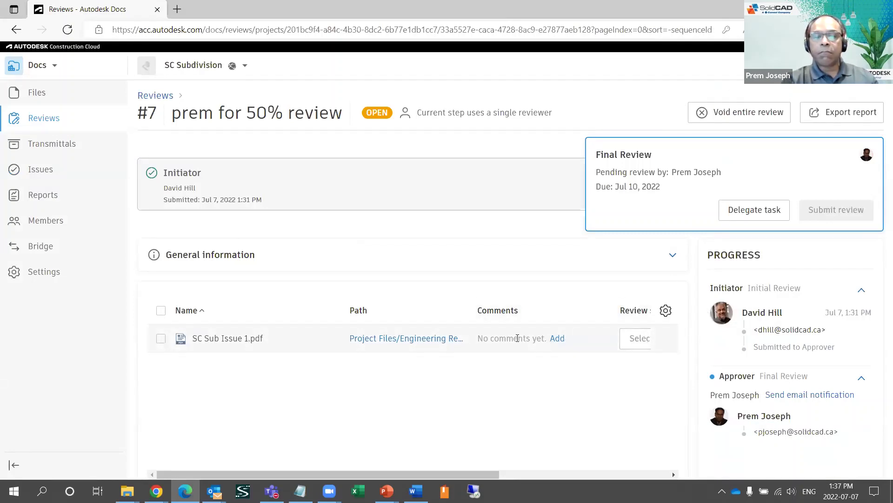
pyautogui.click(161, 339)
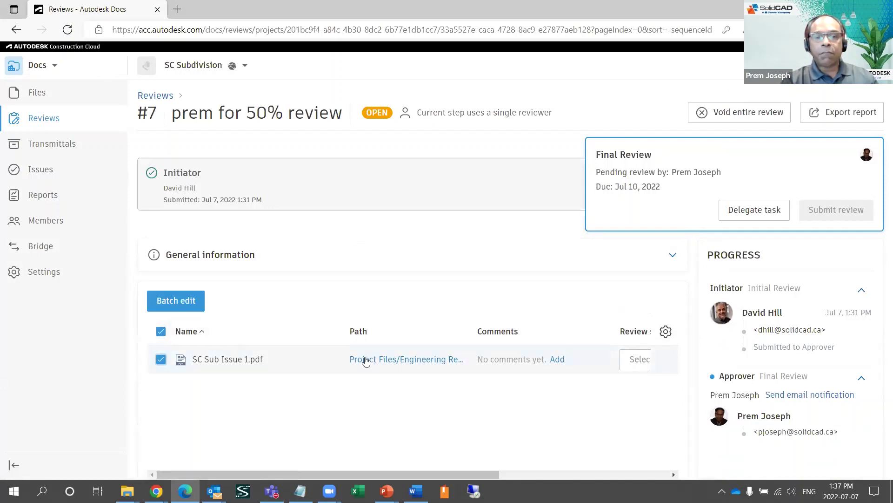
pyautogui.click(641, 361)
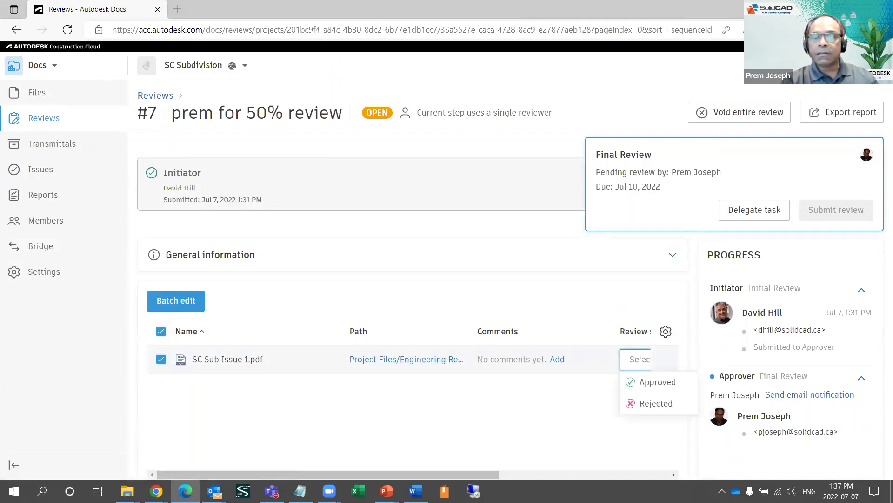
pyautogui.click(647, 404)
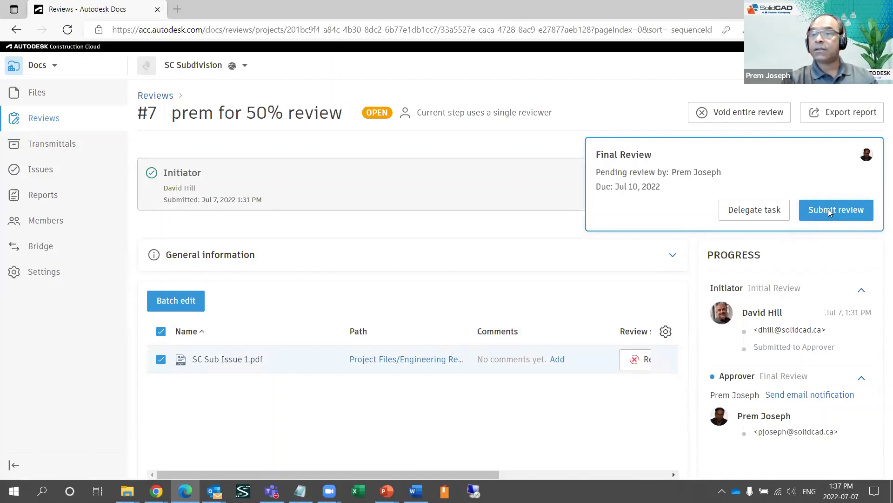
# Start submitting the Final Review and enter the note "Please take immediate action".
pyautogui.click(828, 210)
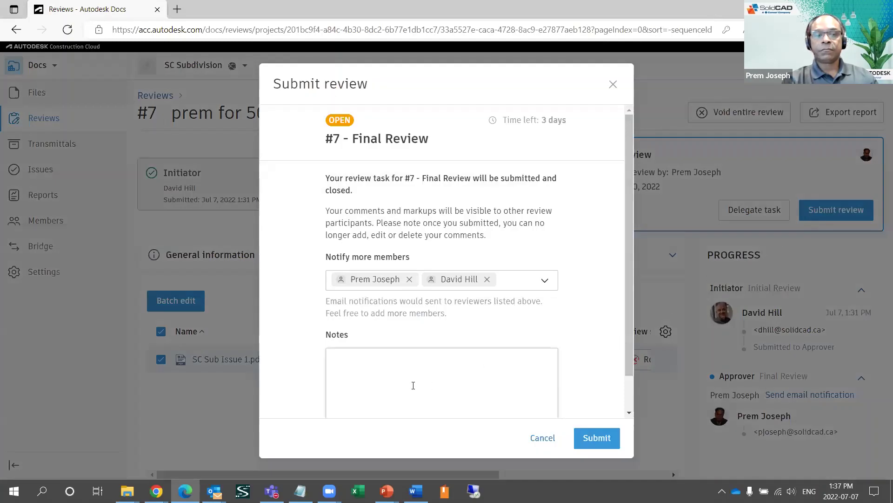
pyautogui.click(413, 385)
pyautogui.write('Please take action')
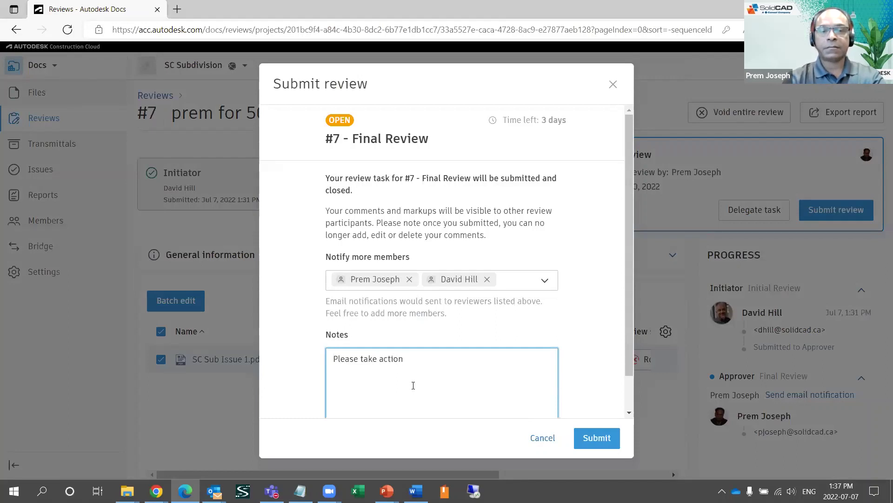
pyautogui.click(376, 360)
pyautogui.write('imme')
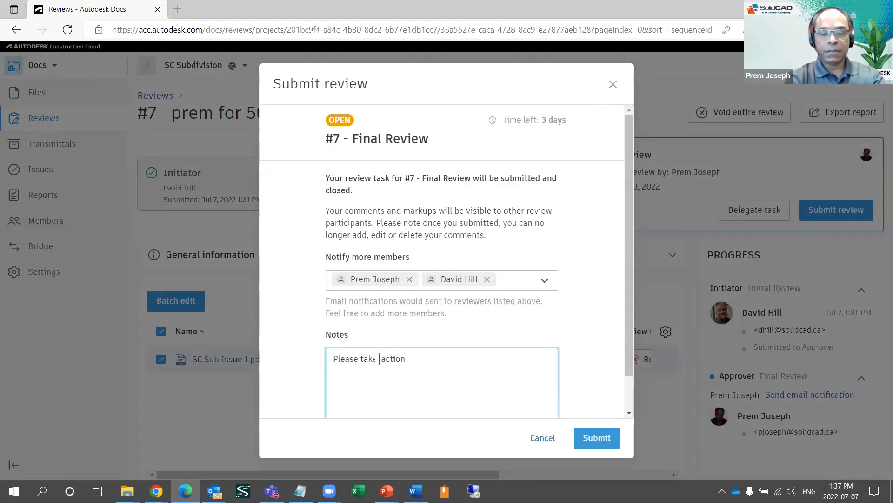
pyautogui.write('diate')
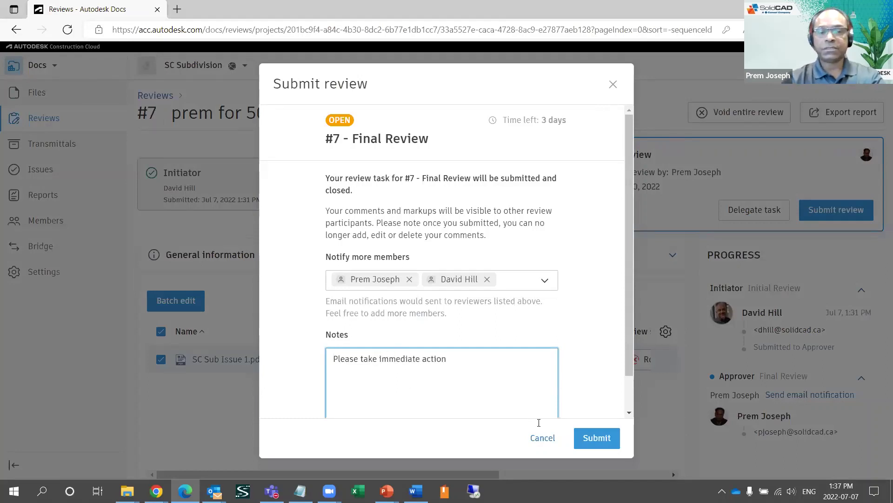
# Submit the Final Review with its note.
pyautogui.click(587, 438)
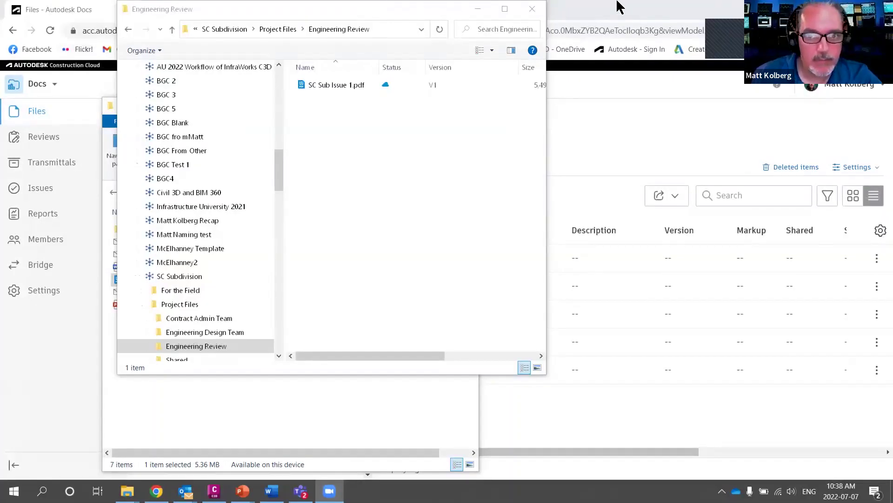
# Create a new review in the SC Subdivision project containing SC Sub Issue 1.pdf from the Engineering Review folder.
pyautogui.click(638, 8)
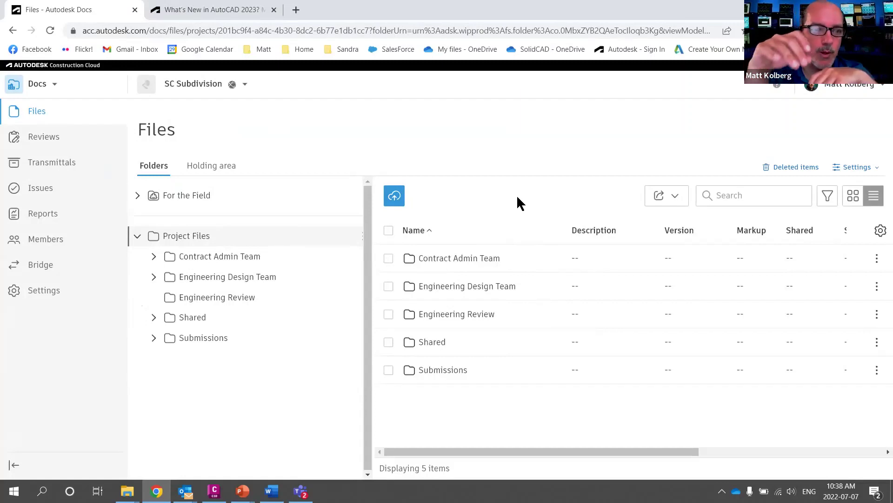
pyautogui.click(43, 139)
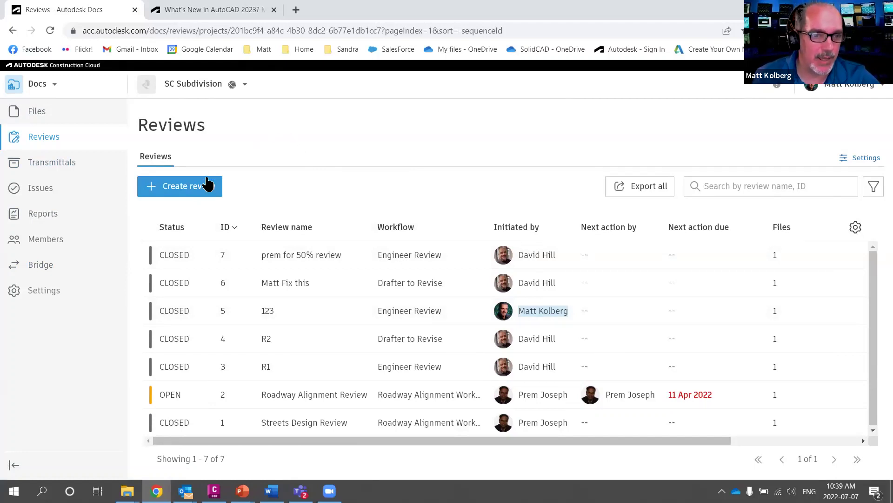
pyautogui.click(202, 191)
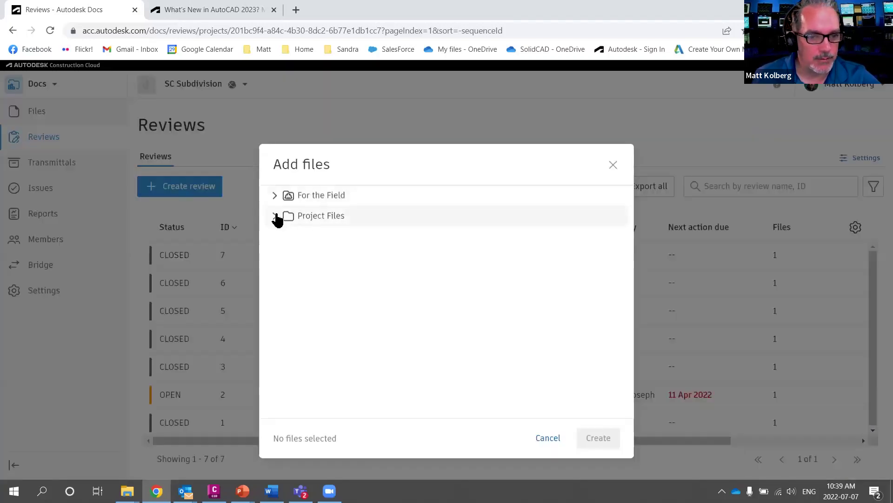
pyautogui.click(274, 217)
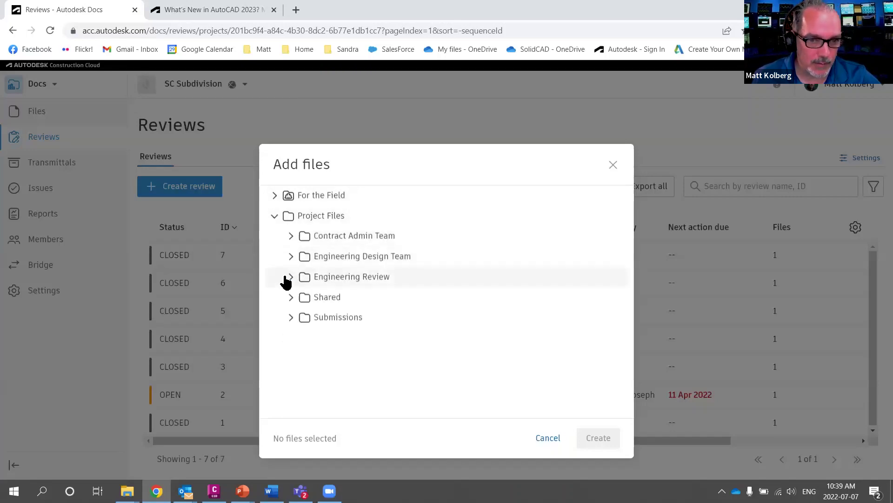
pyautogui.click(289, 278)
pyautogui.click(363, 297)
pyautogui.click(599, 438)
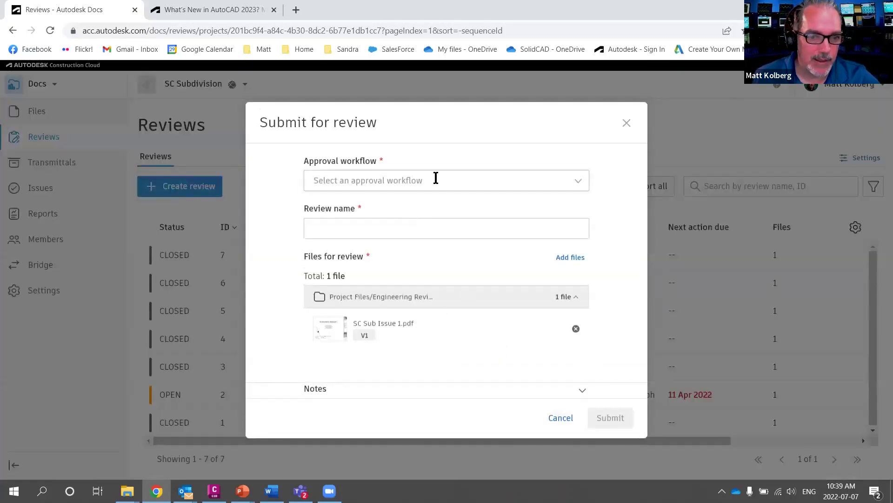
# Assign the Drafter to Revise approval workflow and name the review "fix drafting errors".
pyautogui.click(411, 182)
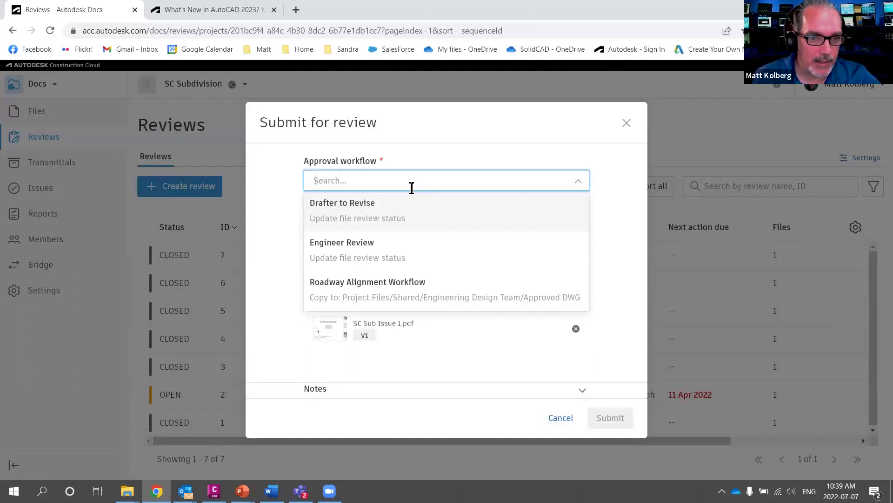
pyautogui.click(320, 214)
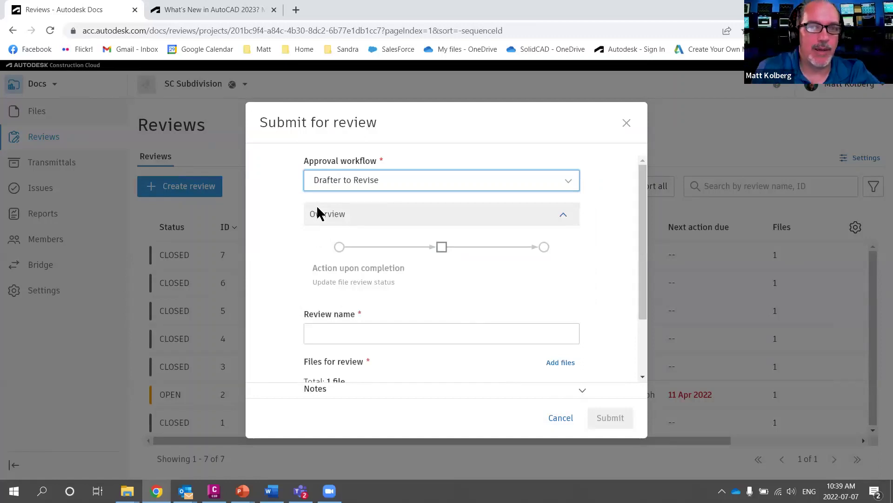
pyautogui.click(381, 331)
pyautogui.write('cdrafting')
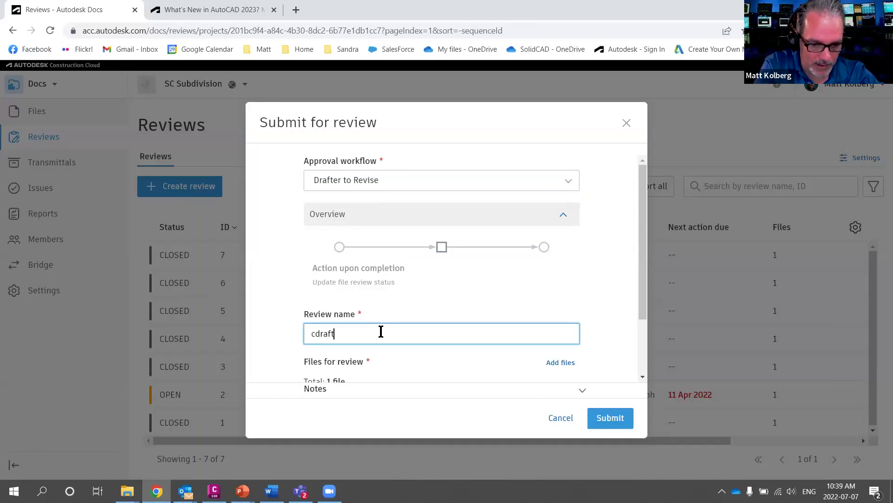
pyautogui.press('BackSpace')
pyautogui.press('BackSpace')
pyautogui.press('BackSpace')
pyautogui.press('BackSpace')
pyautogui.press('BackSpace')
pyautogui.press('BackSpace')
pyautogui.press('BackSpace')
pyautogui.press('BackSpace')
pyautogui.press('BackSpace')
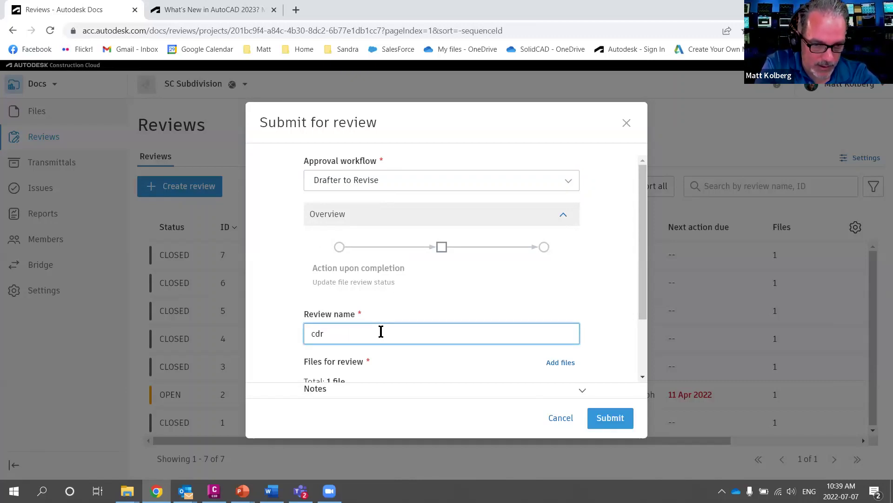
pyautogui.write('fix dra')
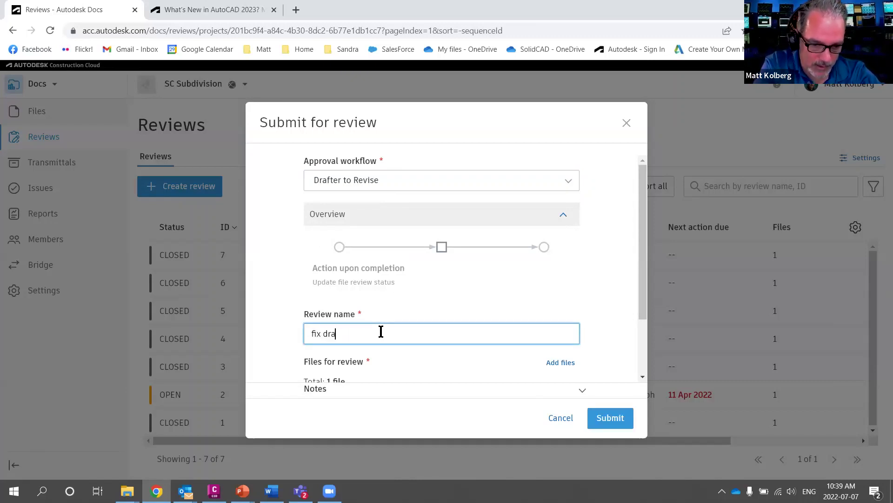
pyautogui.write('fting errors')
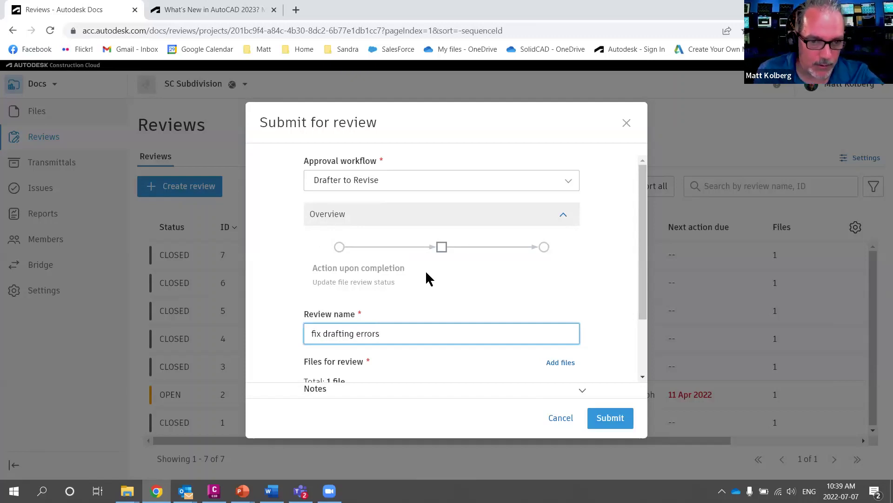
pyautogui.scroll(-2, 516, 260)
pyautogui.scroll(1, 501, 236)
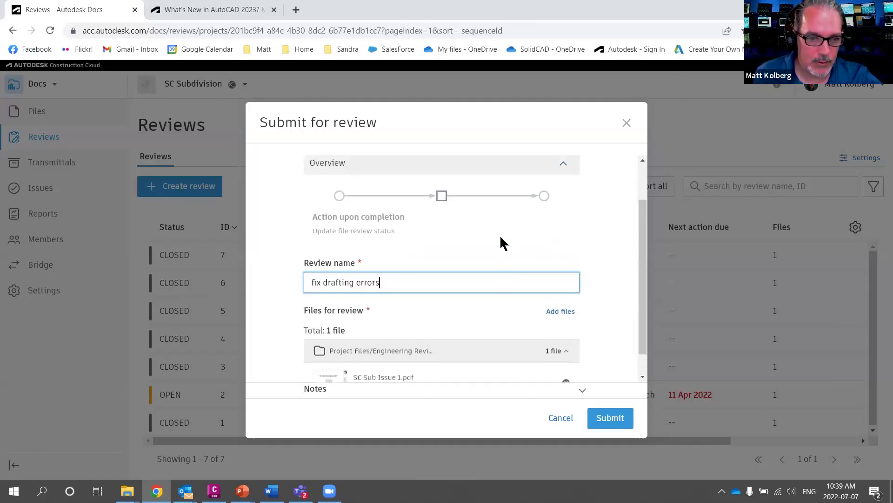
pyautogui.scroll(1, 502, 241)
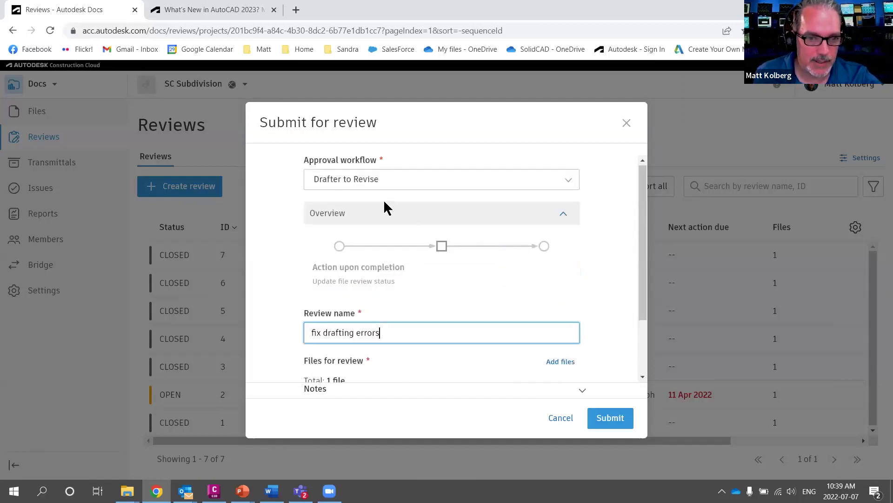
# Submit the review and send the email notification to the assigned reviewer.
pyautogui.click(612, 416)
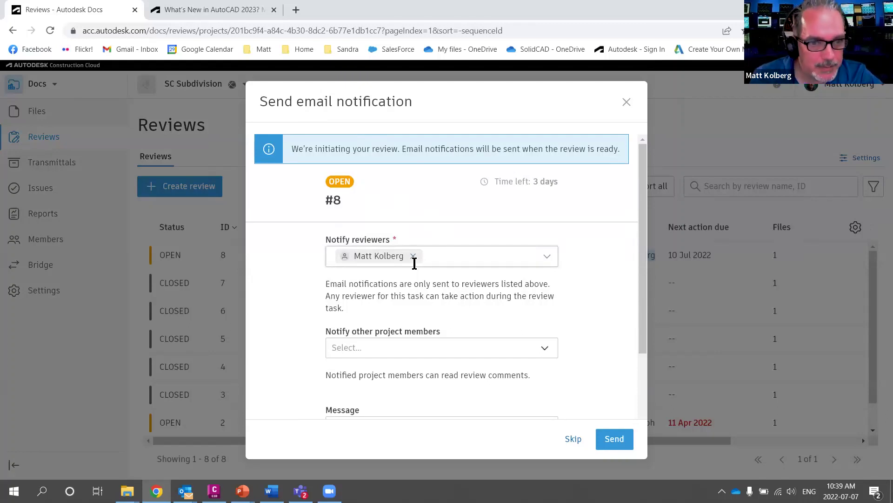
pyautogui.scroll(-1, 491, 327)
pyautogui.scroll(1, 490, 327)
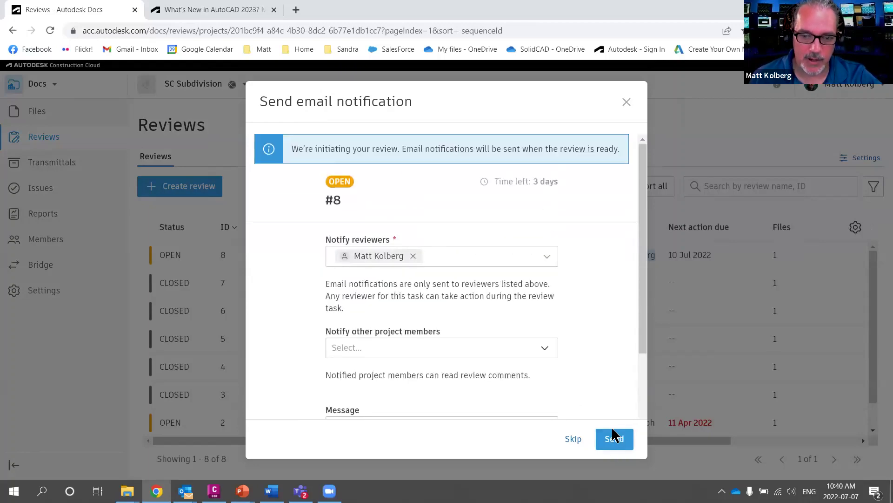
pyautogui.click(614, 439)
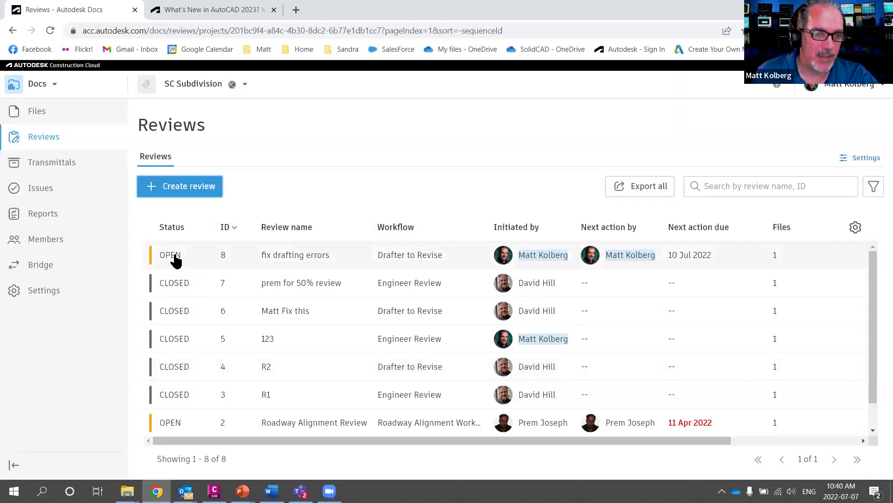
# Open the "fix drafting errors" review and start its Final Review.
pyautogui.click(175, 256)
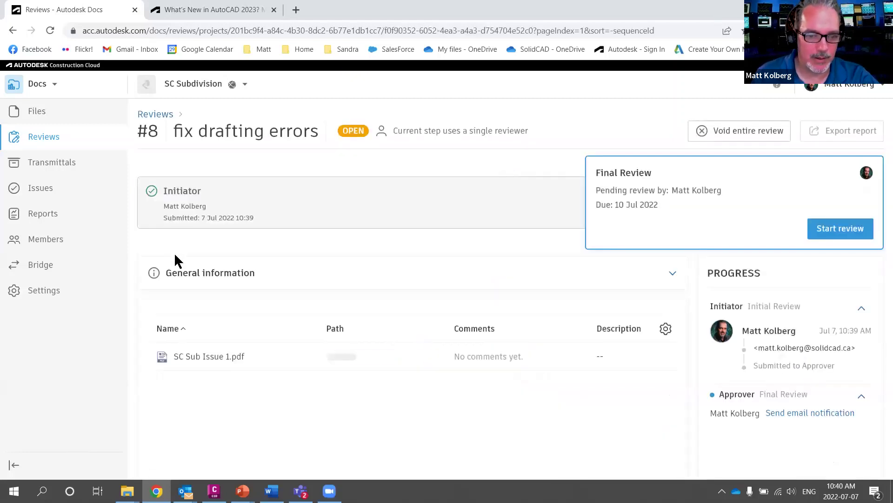
pyautogui.click(847, 228)
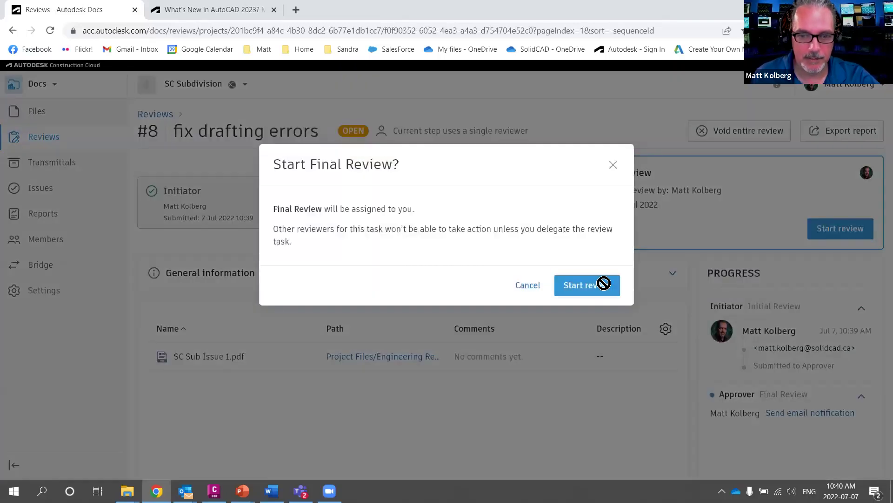
pyautogui.click(603, 284)
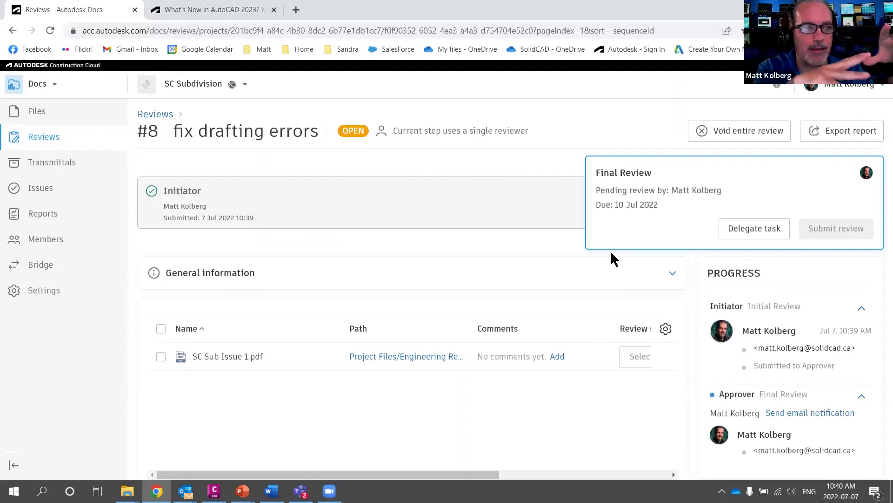
# Open SC Sub Issue 1.pdf from the review and examine the cloud and text mark-ups on page 3.
pyautogui.click(209, 356)
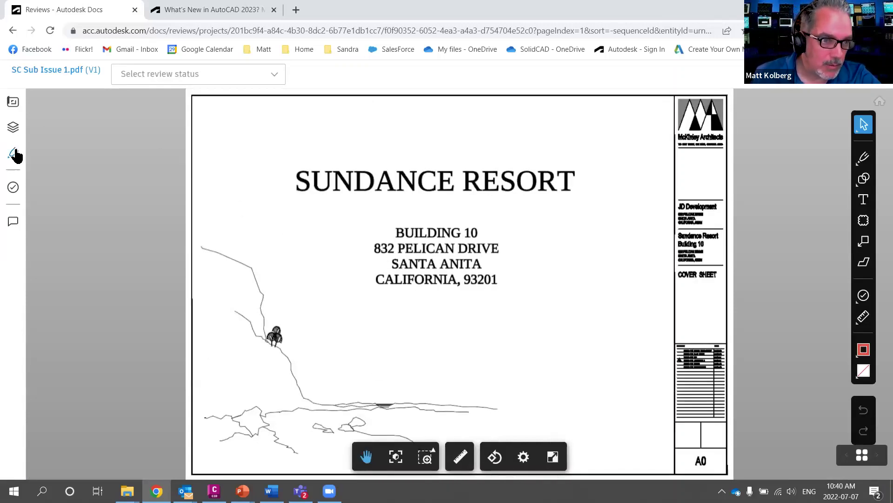
pyautogui.click(16, 154)
pyautogui.click(74, 212)
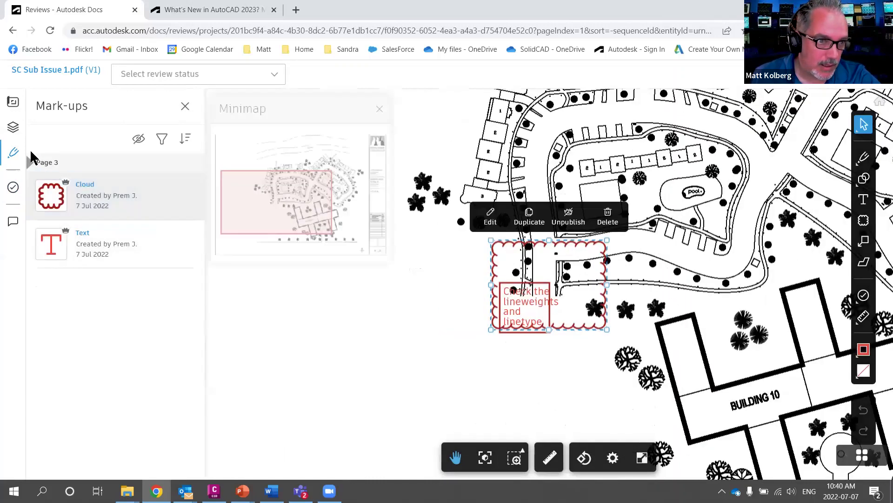
pyautogui.click(88, 231)
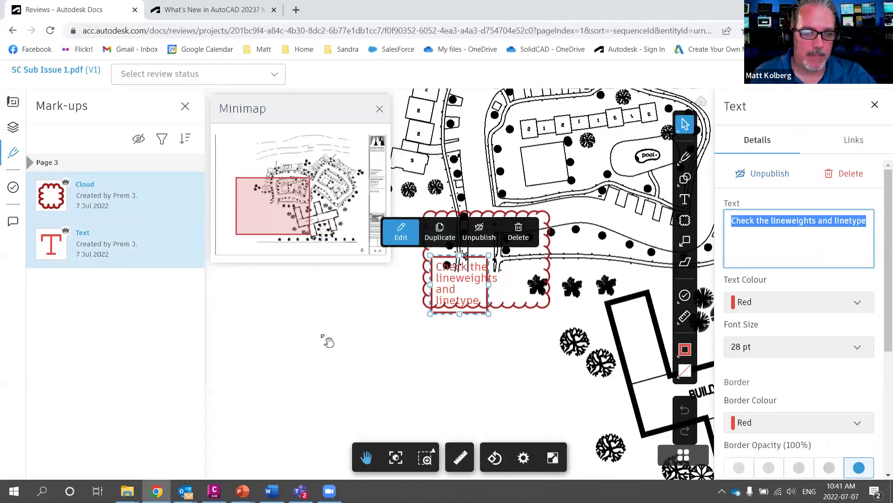
pyautogui.click(327, 341)
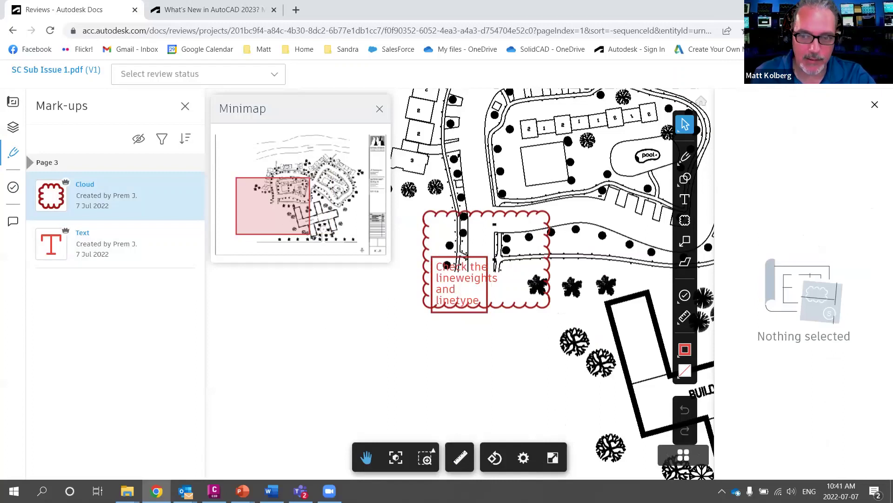
pyautogui.moveTo(722, 81)
pyautogui.mouseDown()
pyautogui.moveTo(598, 220)
pyautogui.moveTo(755, 376)
pyautogui.moveTo(684, 81)
pyautogui.moveTo(674, 82)
pyautogui.mouseUp()
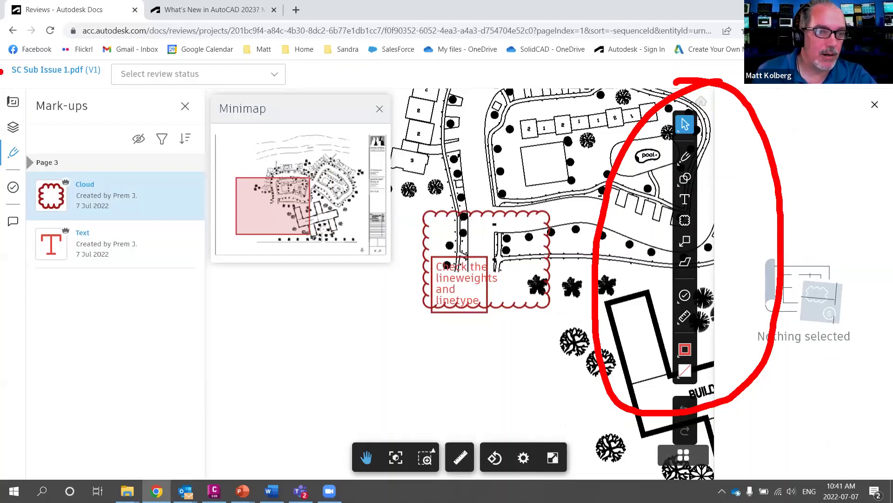
pyautogui.moveTo(85, 65)
pyautogui.mouseDown()
pyautogui.moveTo(19, 326)
pyautogui.moveTo(10, 71)
pyautogui.moveTo(1, 83)
pyautogui.mouseUp()
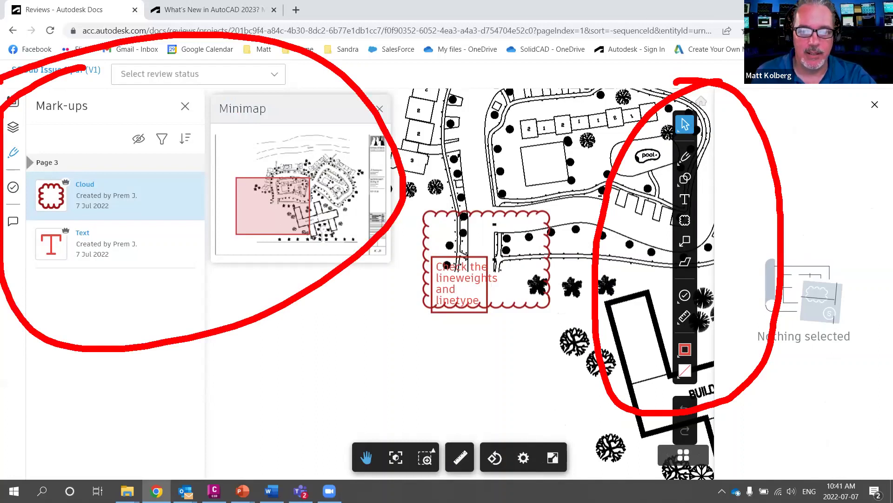
pyautogui.moveTo(716, 152)
pyautogui.mouseDown()
pyautogui.moveTo(646, 294)
pyautogui.moveTo(660, 188)
pyautogui.mouseUp()
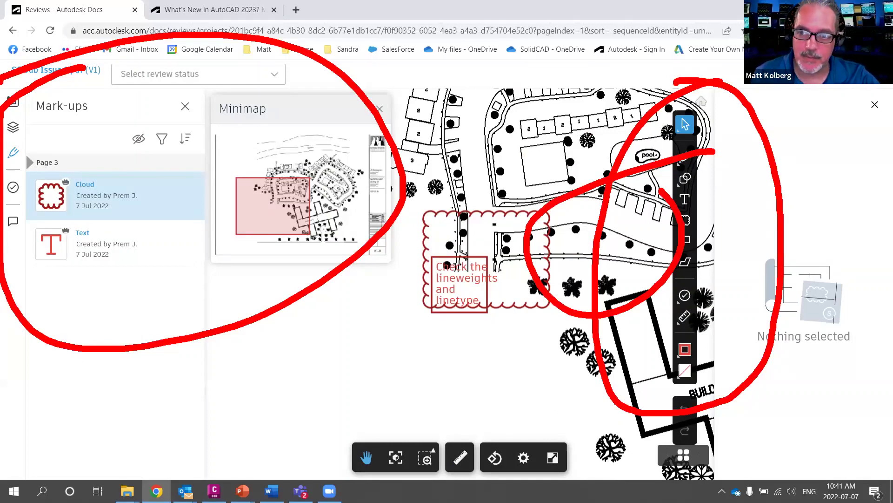
# Close the drawing and switch to the Engineering Review folder in File Explorer.
pyautogui.click(874, 104)
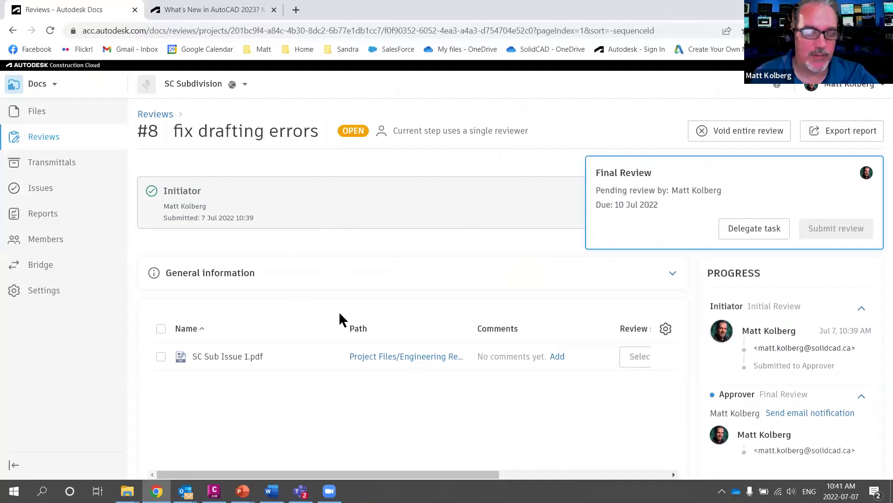
pyautogui.moveTo(218, 280)
pyautogui.mouseDown()
pyautogui.moveTo(157, 300)
pyautogui.moveTo(186, 319)
pyautogui.moveTo(177, 321)
pyautogui.mouseUp()
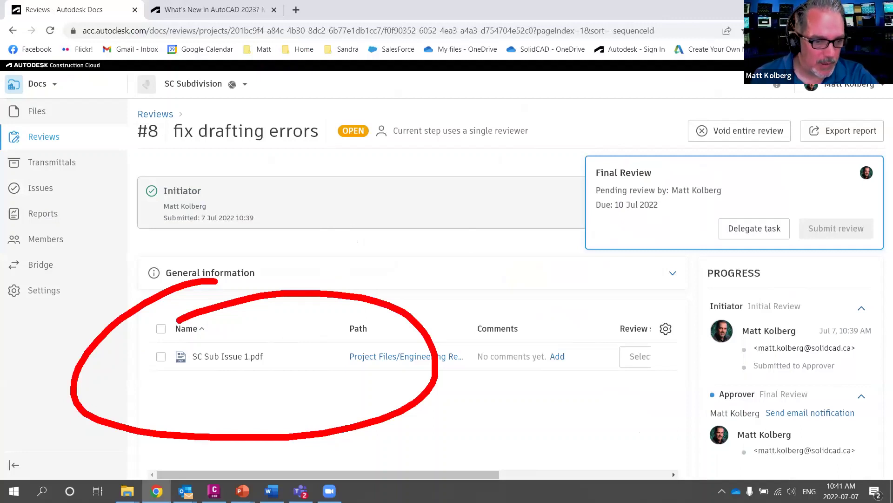
pyautogui.press('Escape')
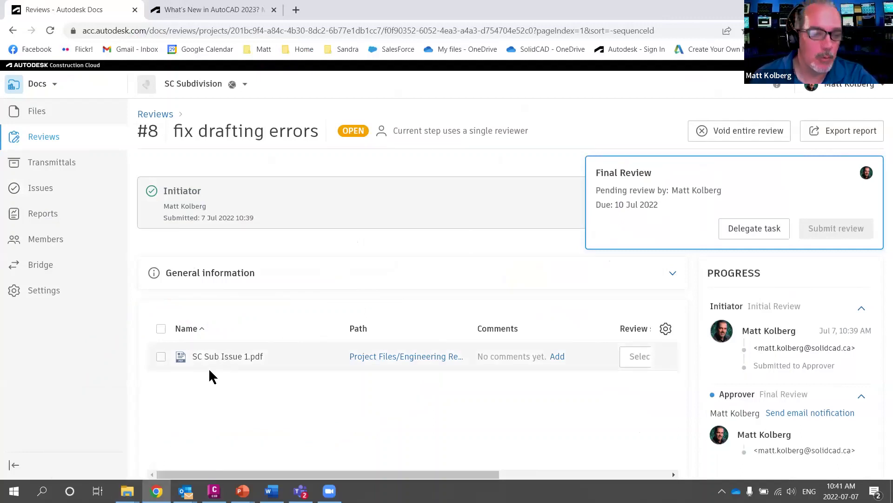
pyautogui.moveTo(127, 491)
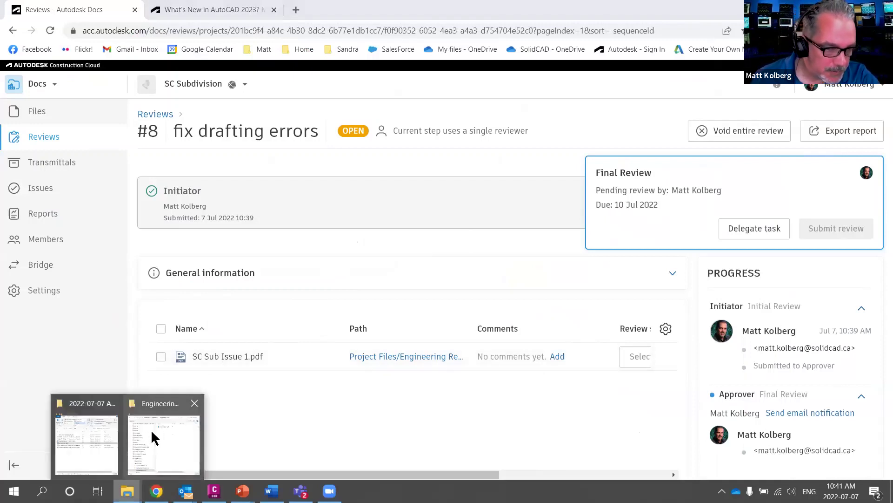
pyautogui.click(160, 408)
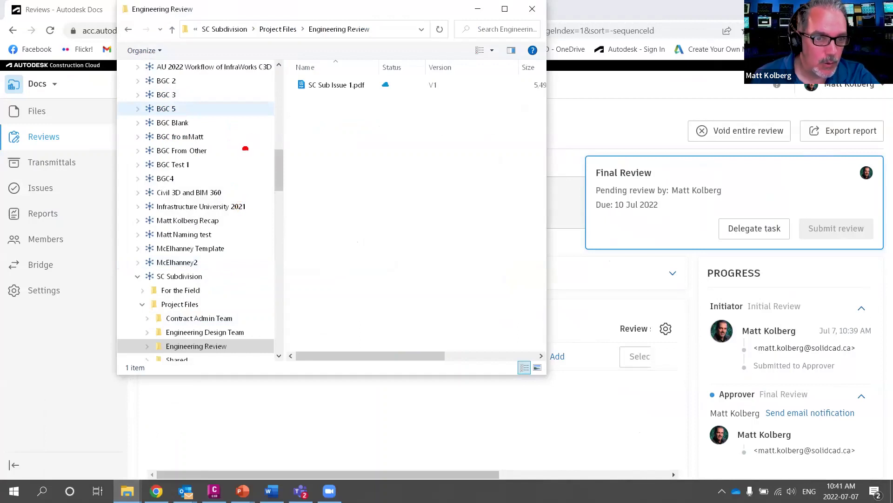
# Locate SC Sub Issue 1.pdf within the SC Subdivision project's Engineering Review folder in the folder tree.
pyautogui.scroll(6, 220, 200)
pyautogui.moveTo(194, 202)
pyautogui.mouseDown()
pyautogui.moveTo(127, 221)
pyautogui.moveTo(170, 193)
pyautogui.mouseUp()
pyautogui.moveTo(202, 229)
pyautogui.mouseDown()
pyautogui.moveTo(227, 246)
pyautogui.moveTo(218, 213)
pyautogui.mouseUp()
pyautogui.moveTo(281, 137); pyautogui.dragTo(278, 204)
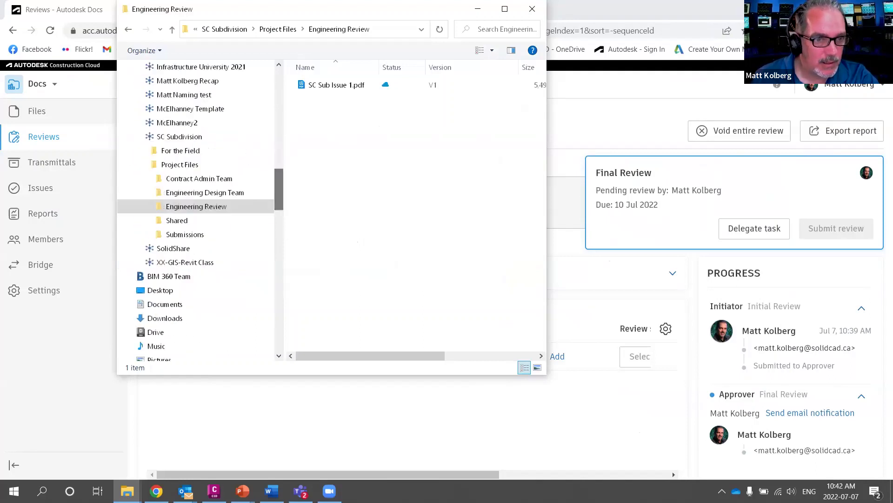
pyautogui.moveTo(228, 126)
pyautogui.mouseDown()
pyautogui.moveTo(140, 142)
pyautogui.moveTo(213, 122)
pyautogui.mouseUp()
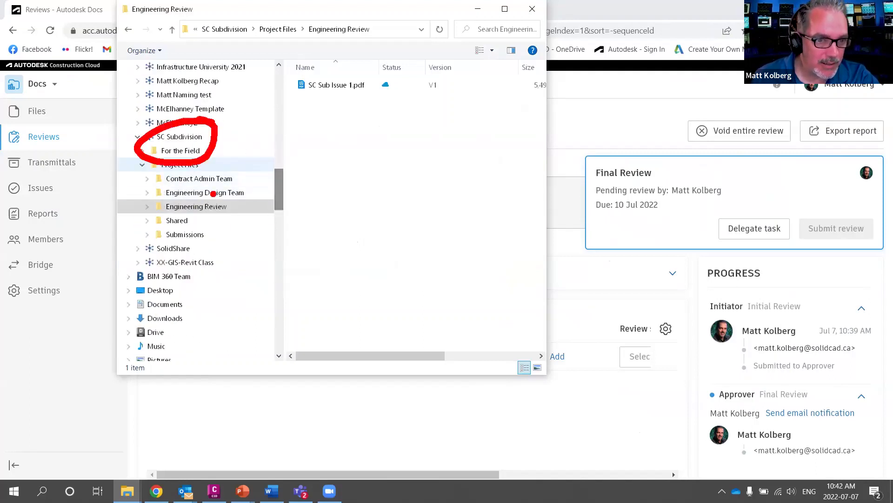
pyautogui.moveTo(215, 195); pyautogui.dragTo(234, 184)
pyautogui.moveTo(355, 59)
pyautogui.mouseDown()
pyautogui.moveTo(426, 112)
pyautogui.moveTo(340, 58)
pyautogui.mouseUp()
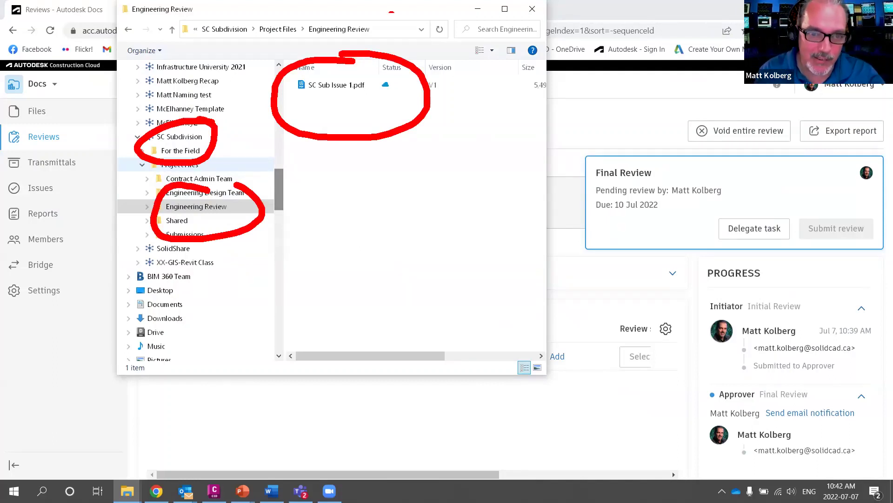
# Sync SC Sub Issue 1.pdf in the SC Subdivision project's Engineering Review folder.
pyautogui.moveTo(383, 122); pyautogui.dragTo(409, 120)
pyautogui.moveTo(393, 93); pyautogui.dragTo(403, 191)
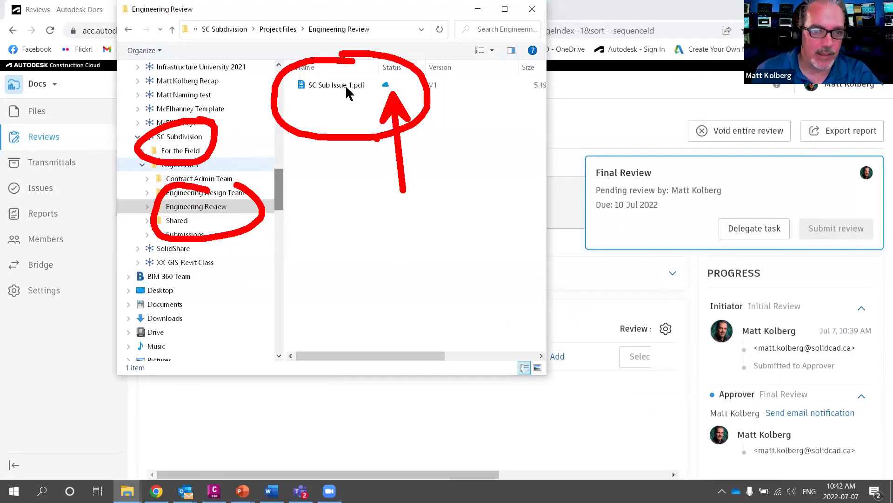
pyautogui.click(325, 83)
pyautogui.rightClick(326, 82)
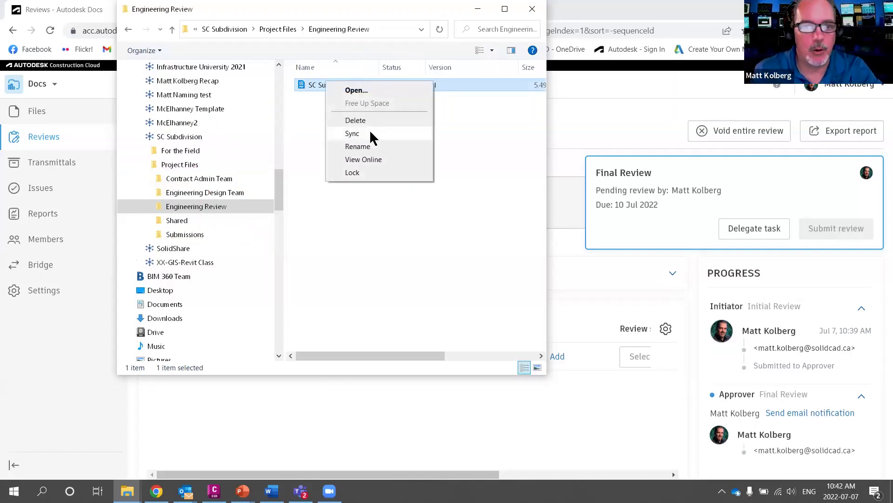
pyautogui.click(367, 132)
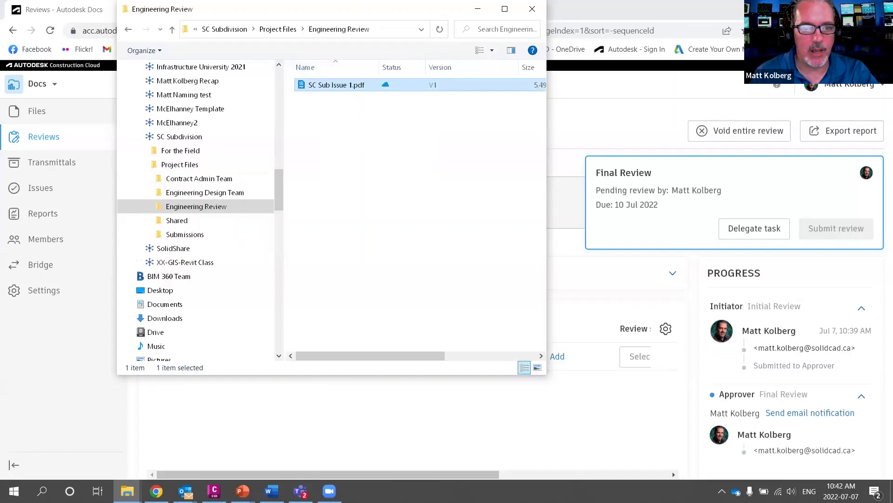
pyautogui.moveTo(405, 51)
pyautogui.mouseDown()
pyautogui.moveTo(474, 93)
pyautogui.moveTo(422, 61)
pyautogui.mouseUp()
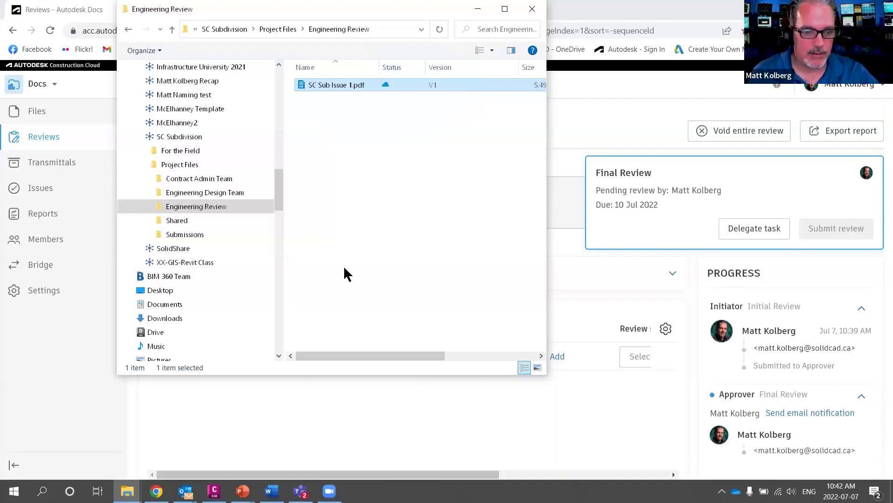
# Return to the "fix drafting errors" review in the browser, view SC Sub Issue 1.pdf and close it.
pyautogui.hotkey('alt', 'Tab')
pyautogui.moveTo(675, 305)
pyautogui.mouseDown()
pyautogui.moveTo(732, 278)
pyautogui.moveTo(563, 247)
pyautogui.mouseUp()
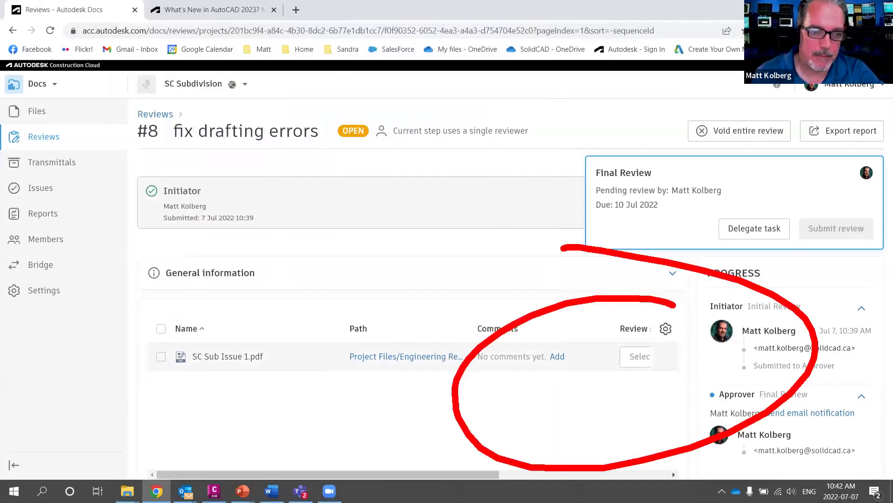
pyautogui.press('Escape')
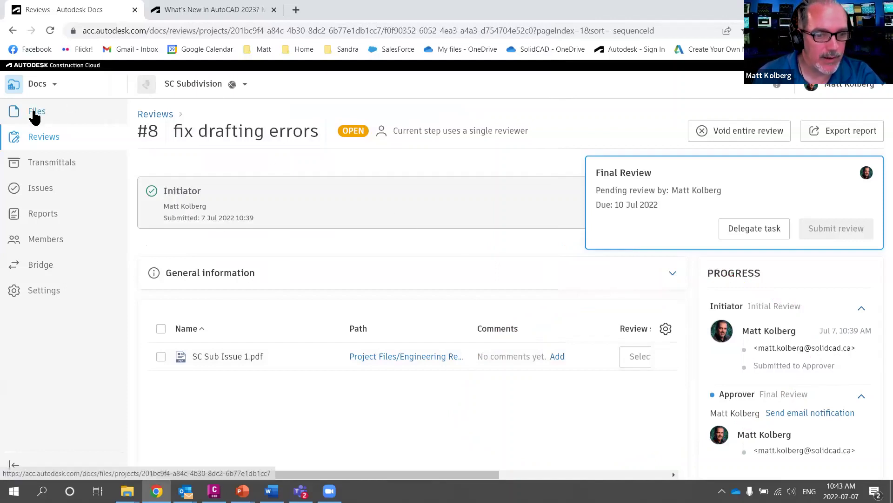
pyautogui.click(235, 357)
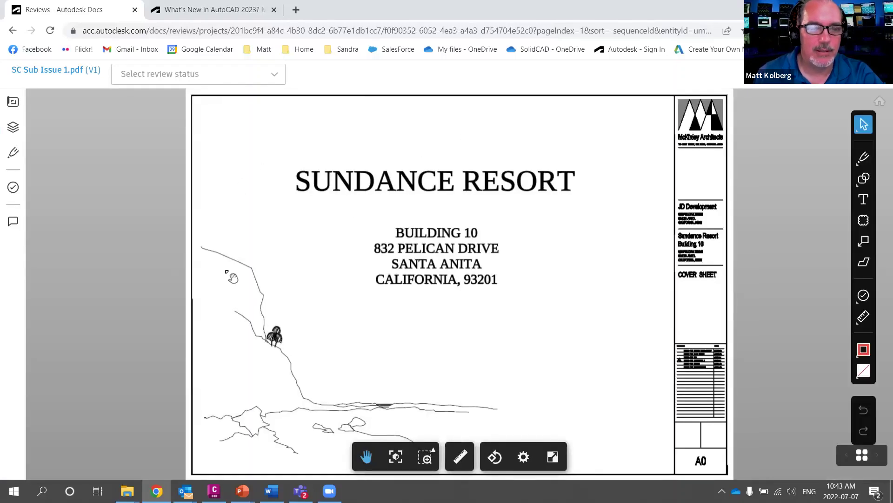
pyautogui.click(869, 89)
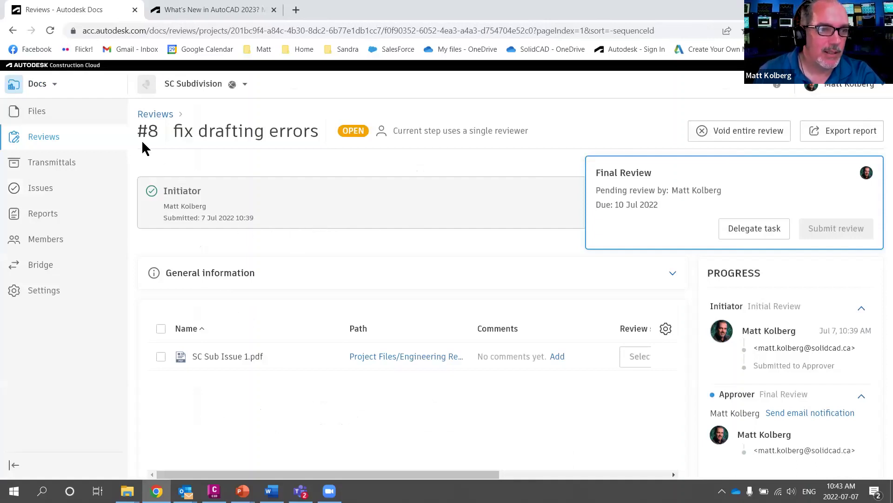
# Open the project's Engineering Review folder under Project Files to find SC Sub Issue 1.pdf.
pyautogui.click(37, 112)
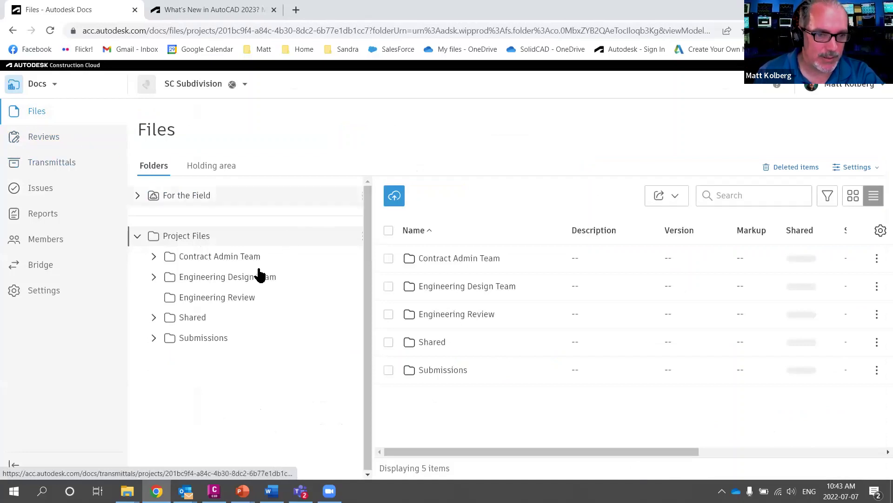
pyautogui.click(199, 298)
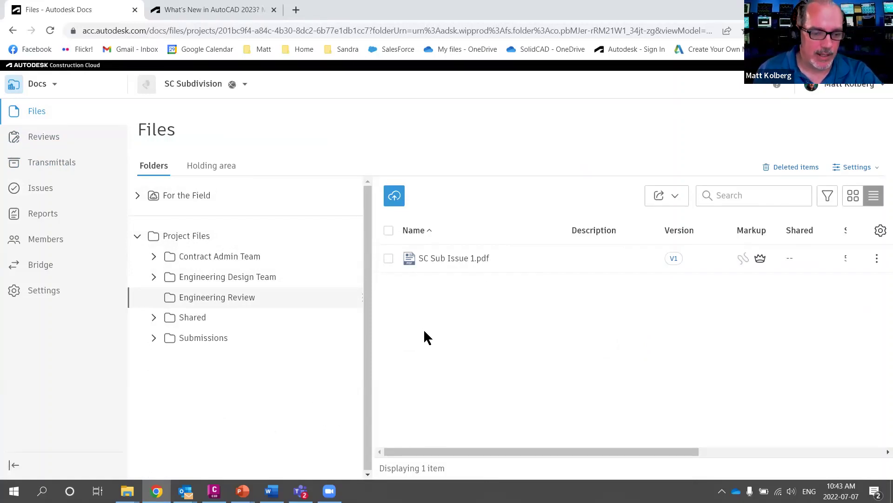
pyautogui.moveTo(506, 245)
pyautogui.mouseDown()
pyautogui.moveTo(456, 222)
pyautogui.moveTo(556, 240)
pyautogui.moveTo(480, 223)
pyautogui.mouseUp()
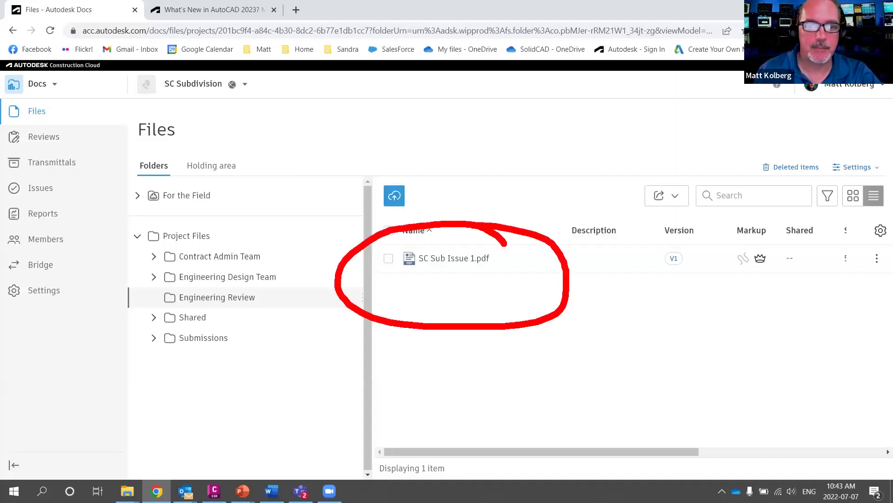
pyautogui.moveTo(485, 314); pyautogui.dragTo(534, 412)
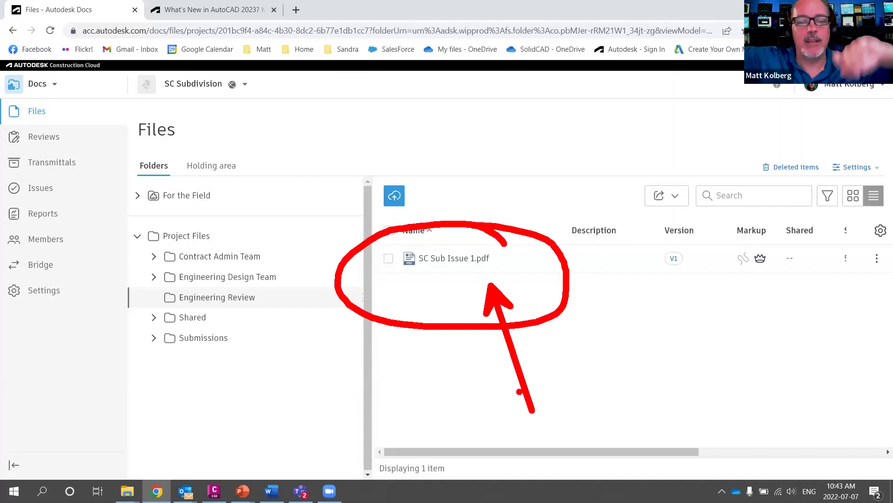
pyautogui.press('Escape')
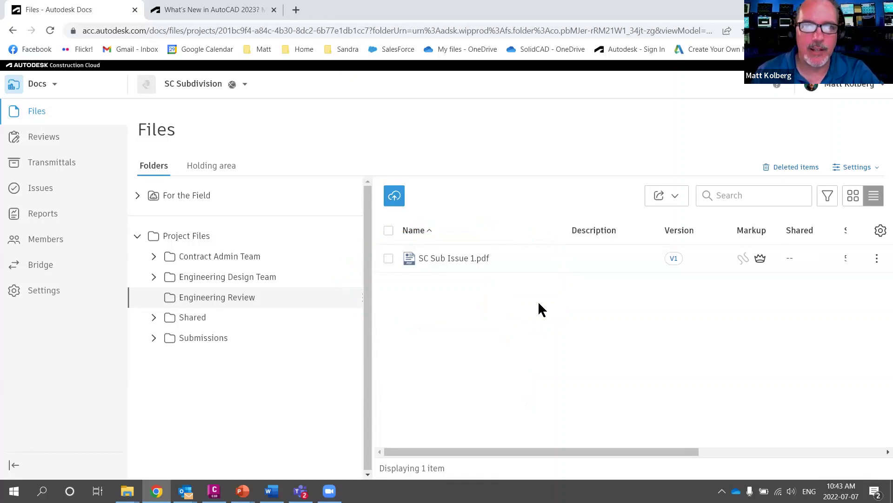
pyautogui.moveTo(497, 224)
pyautogui.mouseDown()
pyautogui.moveTo(319, 292)
pyautogui.moveTo(488, 228)
pyautogui.mouseUp()
pyautogui.write('t')
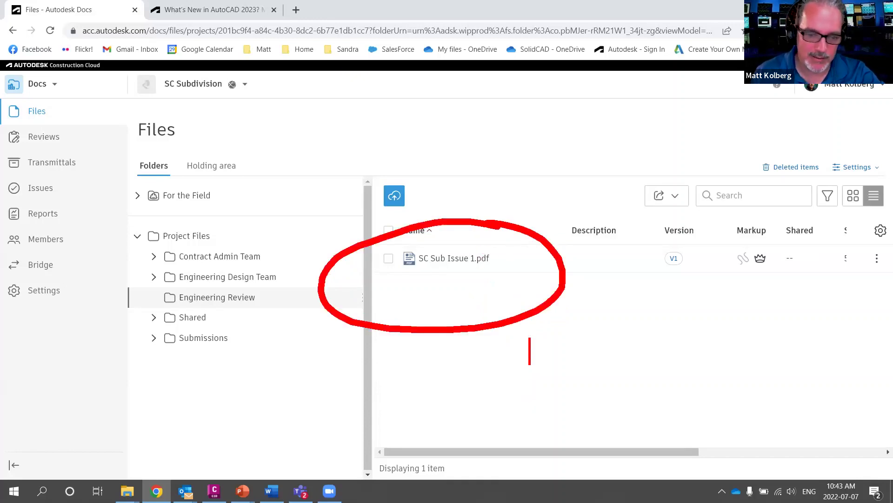
pyautogui.write('v1')
pyautogui.press('Return')
pyautogui.write('v2')
pyautogui.press('Return')
pyautogui.write('v')
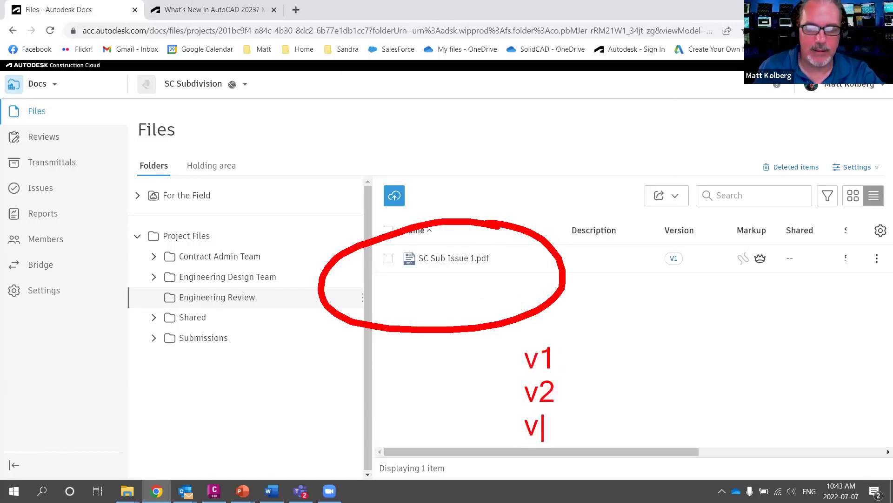
pyautogui.write('3')
pyautogui.moveTo(509, 323); pyautogui.dragTo(605, 430)
pyautogui.moveTo(469, 448); pyautogui.dragTo(593, 315)
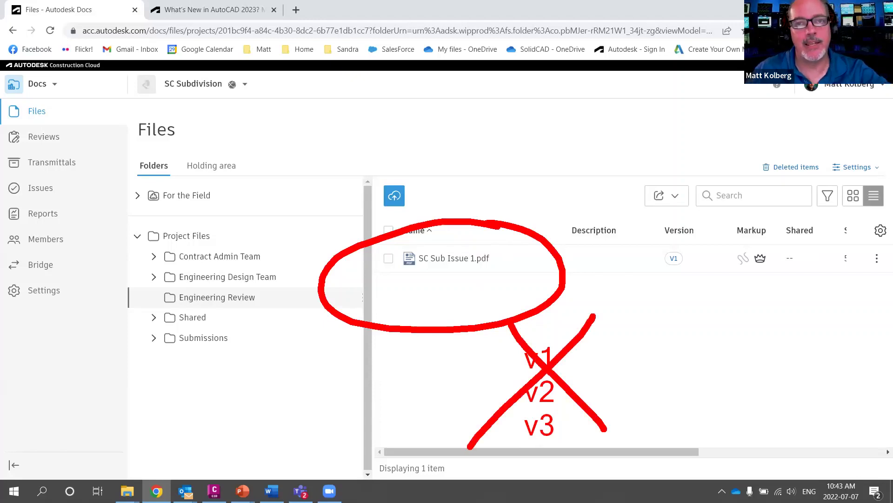
pyautogui.moveTo(506, 175)
pyautogui.mouseDown()
pyautogui.moveTo(507, 156)
pyautogui.moveTo(497, 157)
pyautogui.mouseUp()
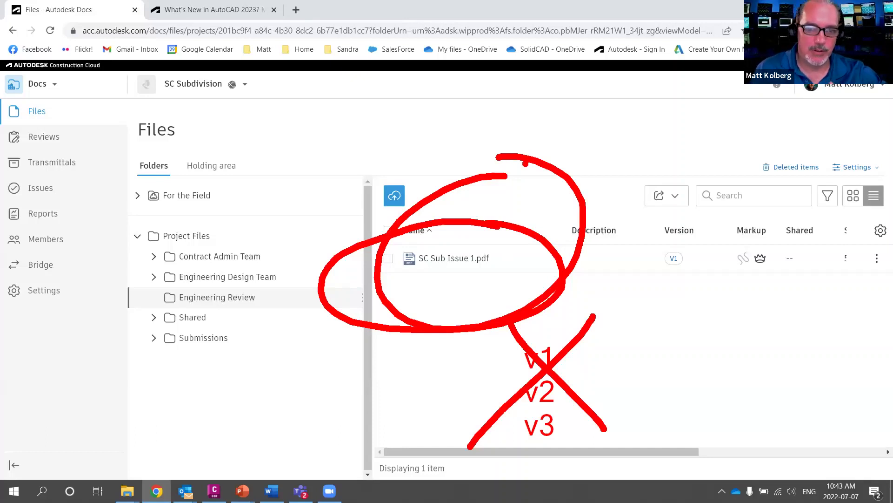
pyautogui.moveTo(456, 261); pyautogui.dragTo(441, 368)
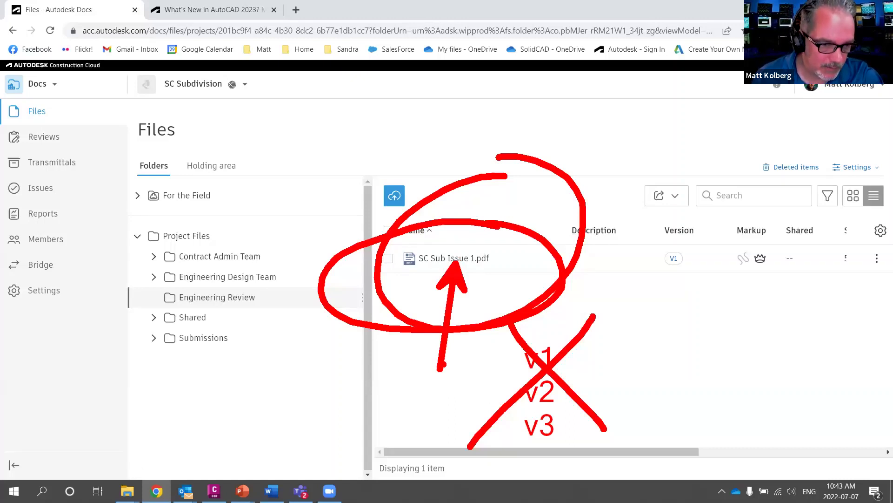
pyautogui.press('Escape')
# Upload SC Sub Issue 1.pdf from the 2022-07-07 ACC Webinar folder to Engineering Review as version V2, and refresh the file list.
pyautogui.moveTo(127, 491)
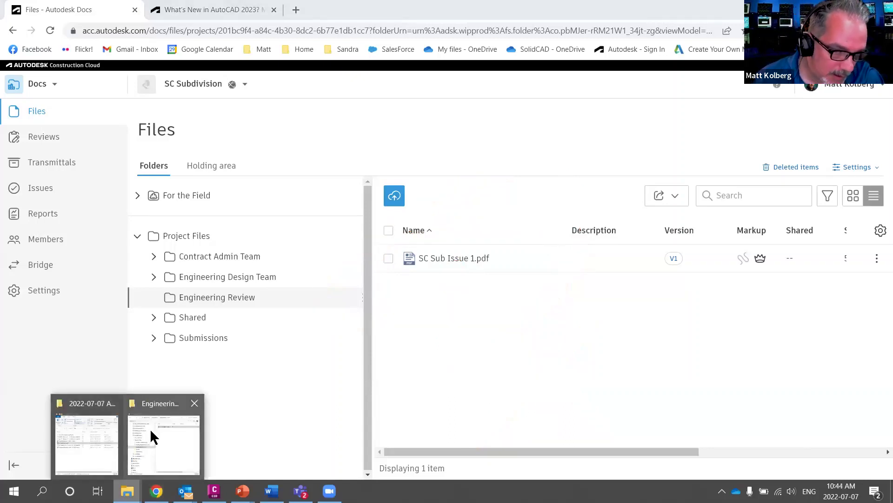
pyautogui.click(111, 441)
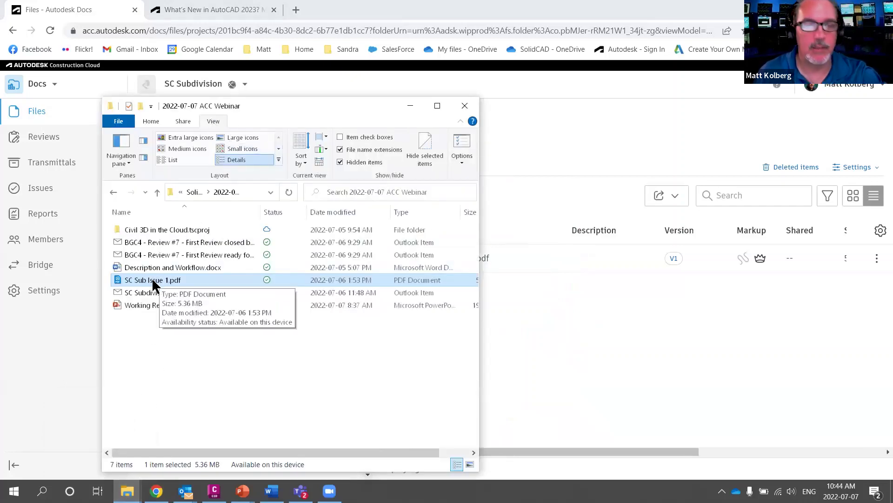
pyautogui.moveTo(152, 278); pyautogui.dragTo(613, 359)
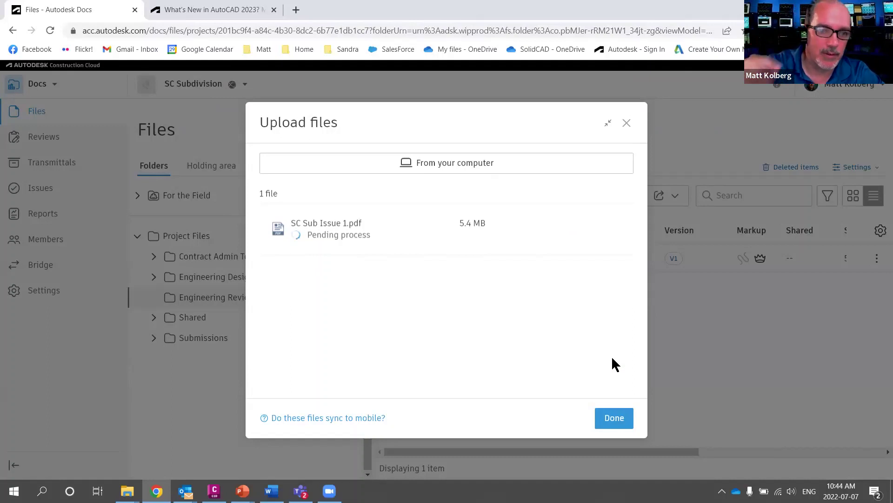
pyautogui.click(617, 424)
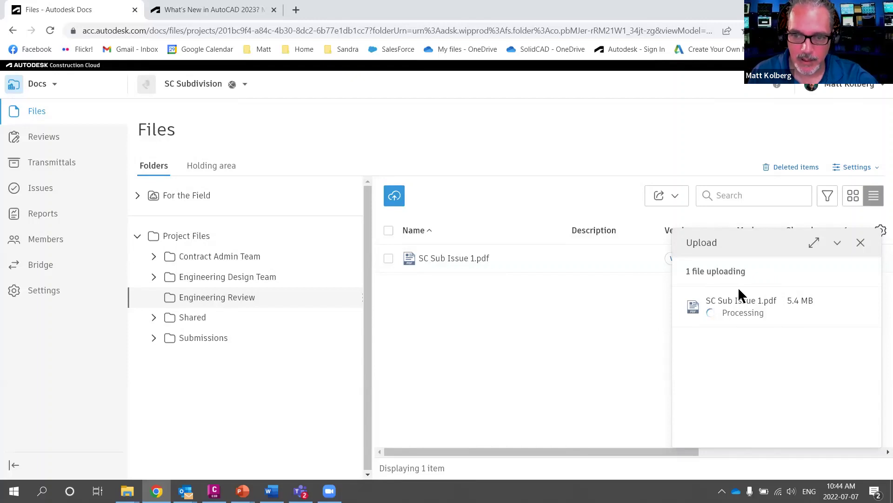
pyautogui.click(864, 244)
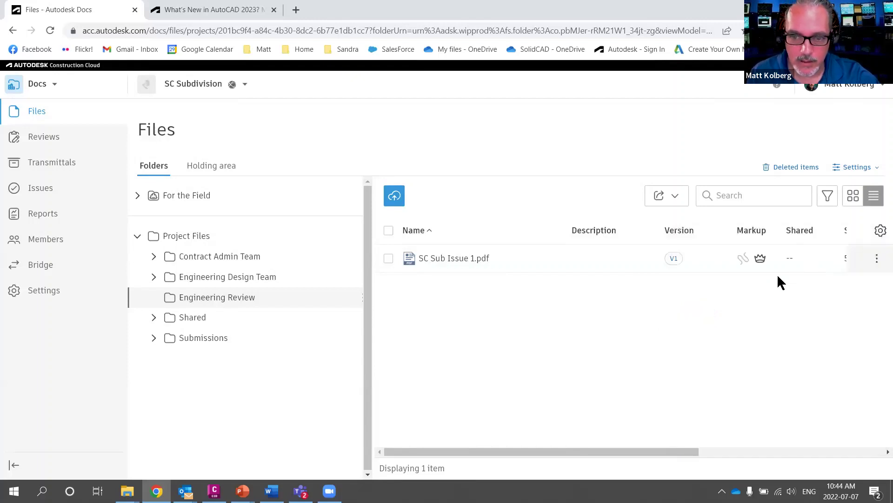
pyautogui.press('F5')
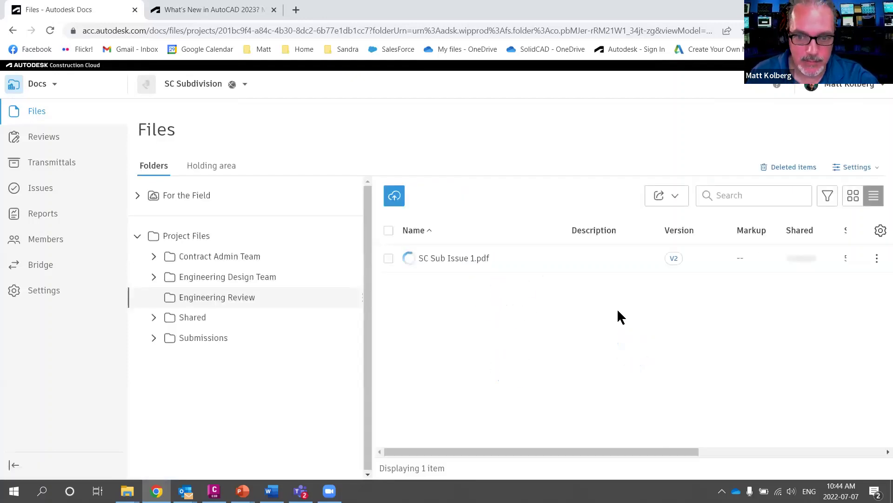
pyautogui.moveTo(671, 222)
pyautogui.mouseDown()
pyautogui.moveTo(700, 209)
pyautogui.moveTo(646, 212)
pyautogui.mouseUp()
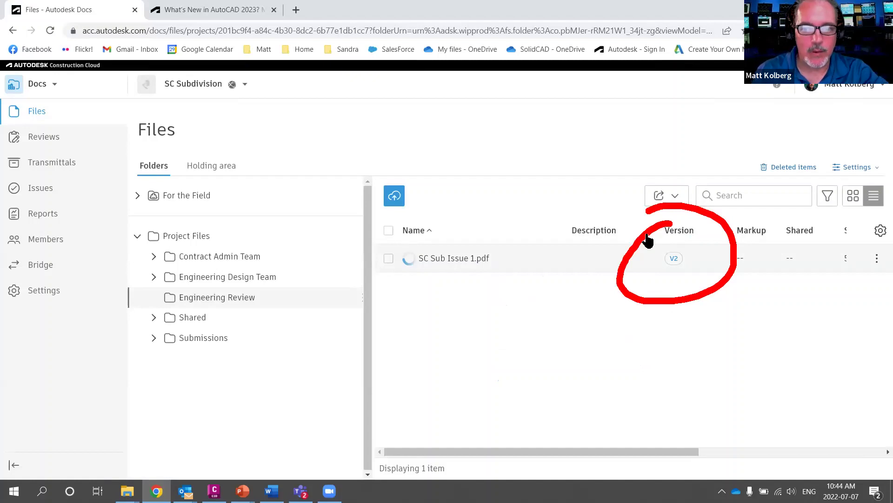
pyautogui.press('Escape')
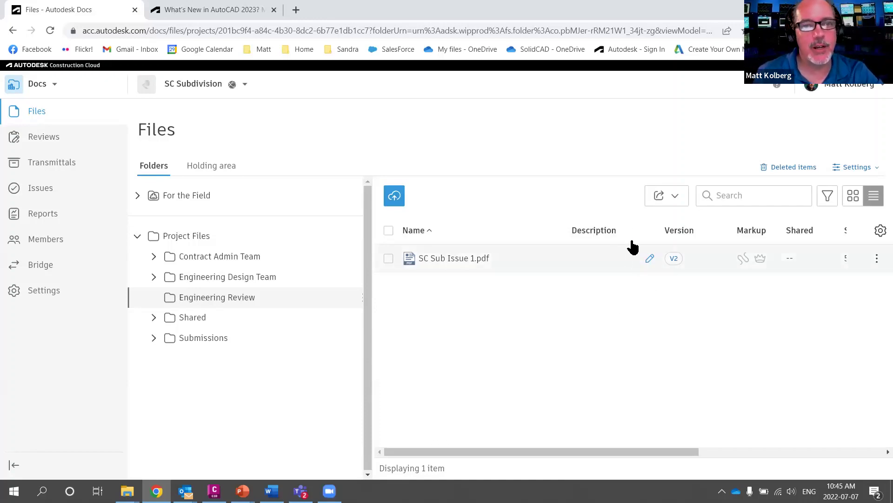
# Switch to the "What's New in AutoCAD 2023" blog article and examine its introductory image of a marked-up floor plan.
pyautogui.click(223, 9)
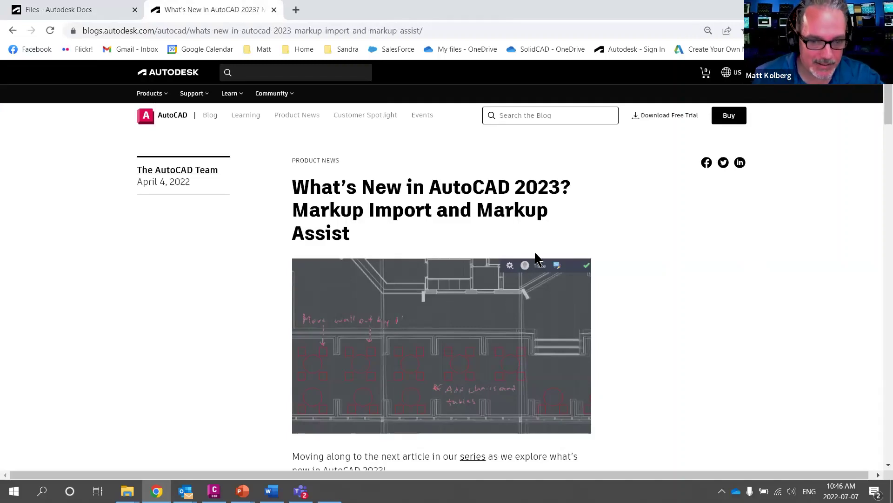
pyautogui.scroll(-3, 535, 258)
pyautogui.scroll(3, 479, 163)
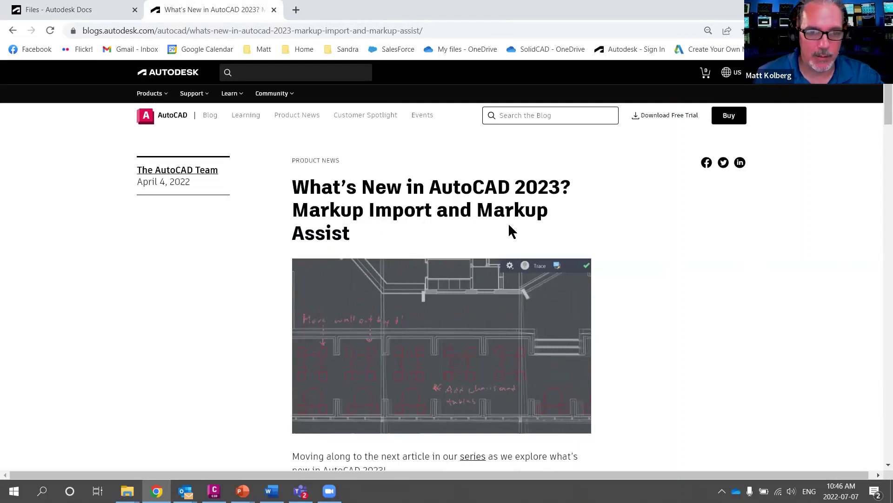
pyautogui.scroll(-1, 531, 224)
pyautogui.scroll(-1, 531, 224)
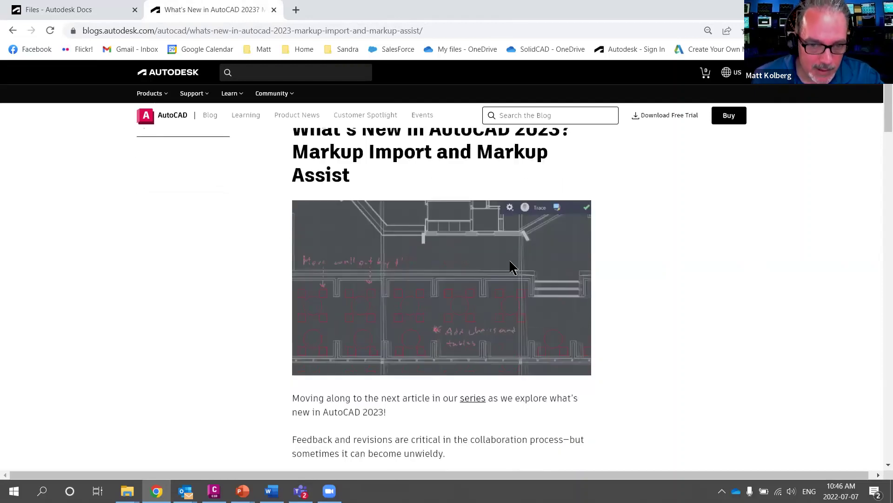
pyautogui.moveTo(500, 296)
pyautogui.mouseDown()
pyautogui.moveTo(465, 393)
pyautogui.moveTo(502, 297)
pyautogui.mouseUp()
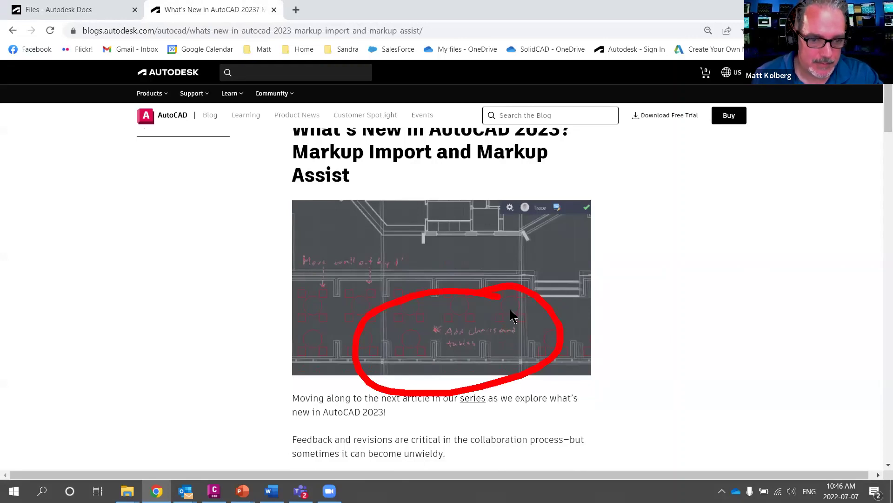
pyautogui.press('Escape')
# Read through the article's Markup Import and Markup Assist sections and their illustrations.
pyautogui.scroll(-3, 522, 301)
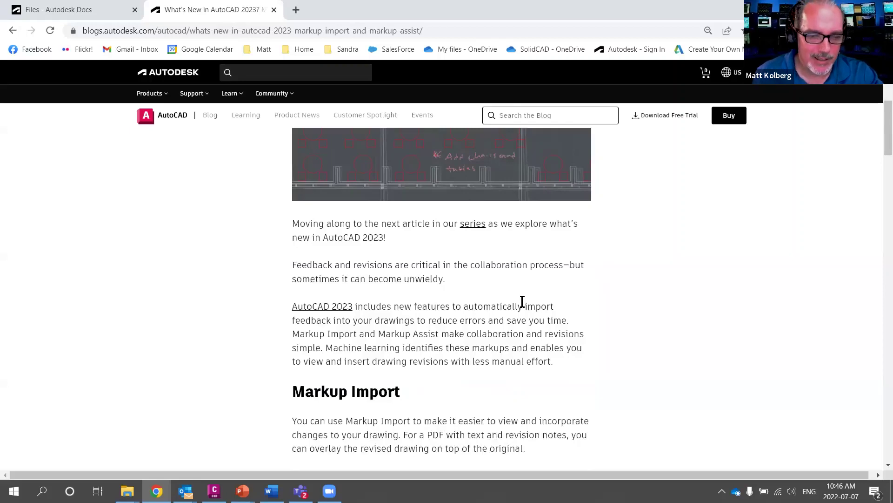
pyautogui.scroll(-5, 490, 312)
pyautogui.moveTo(498, 111)
pyautogui.mouseDown()
pyautogui.moveTo(269, 210)
pyautogui.moveTo(572, 85)
pyautogui.moveTo(502, 101)
pyautogui.mouseUp()
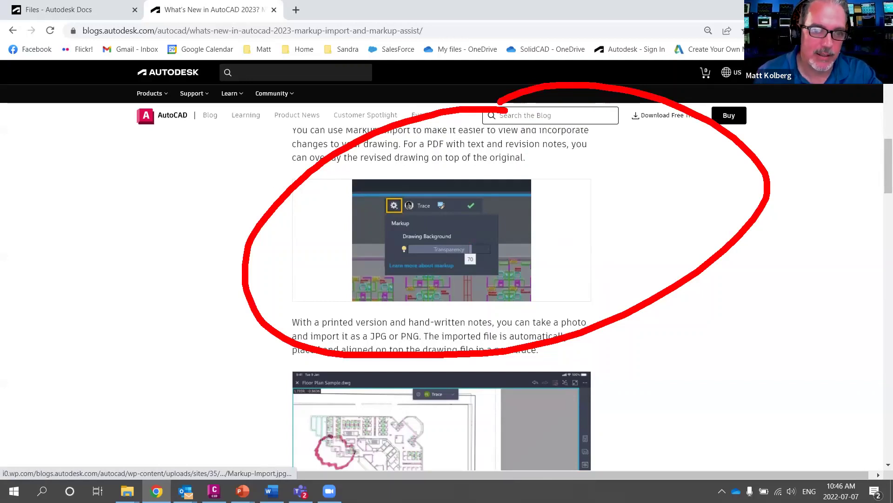
pyautogui.press('Escape')
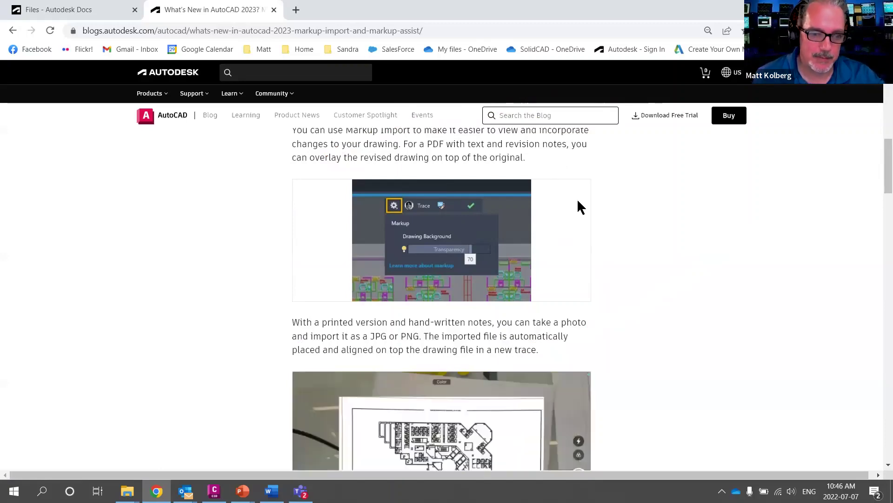
pyautogui.scroll(-6, 580, 207)
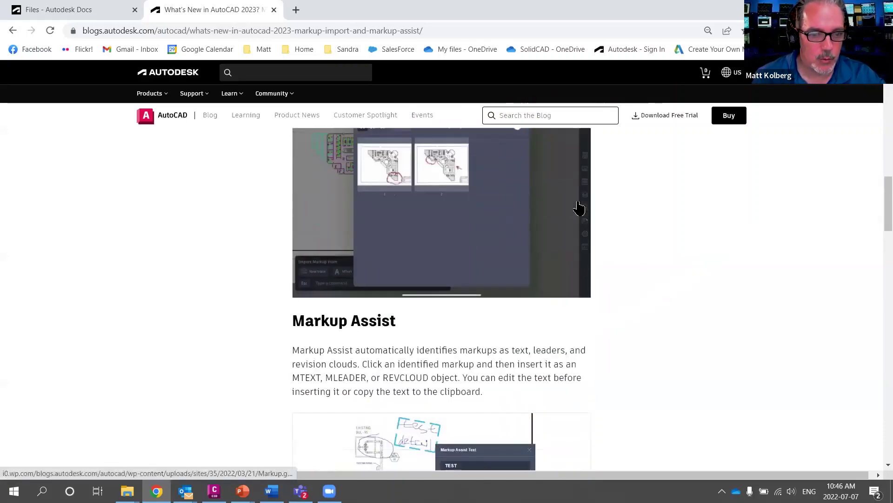
pyautogui.scroll(-2, 579, 208)
pyautogui.scroll(4, 614, 235)
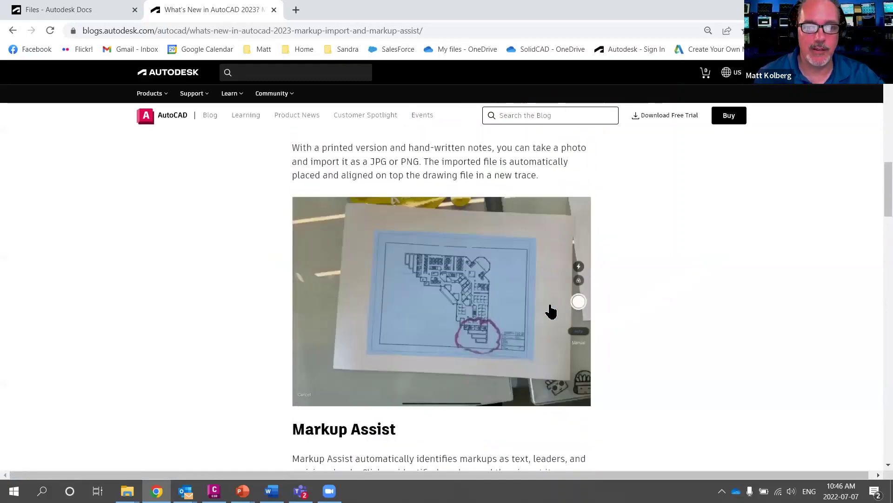
# Read the article's Commands and System Variables section, and switch back to the Engineering Review folder in Autodesk Docs.
pyautogui.scroll(-5, 648, 275)
pyautogui.scroll(-5, 649, 258)
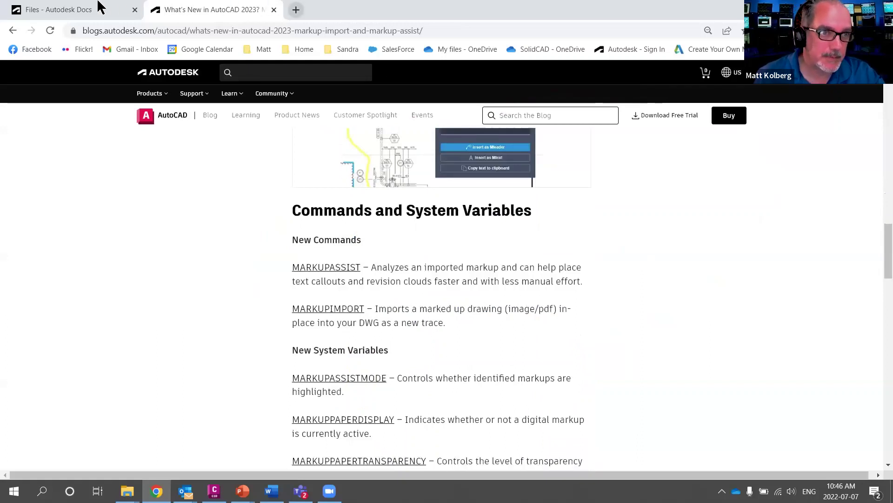
pyautogui.click(63, 9)
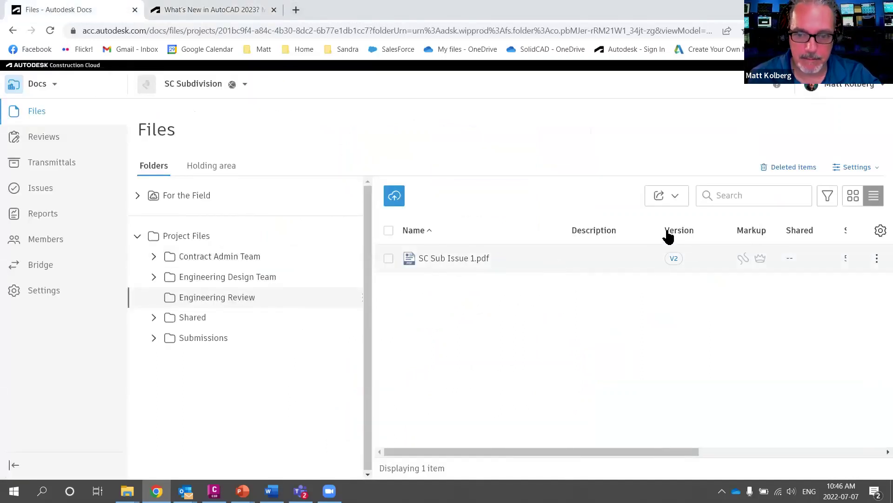
# Open version V2 of SC Sub Issue 1.pdf, inspect its cover sheet, and close the viewer.
pyautogui.click(454, 260)
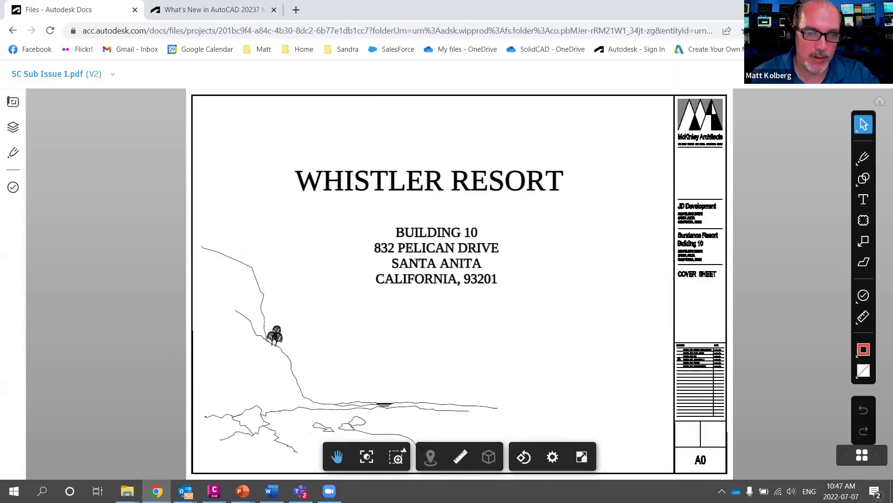
pyautogui.moveTo(398, 134)
pyautogui.mouseDown()
pyautogui.moveTo(247, 235)
pyautogui.moveTo(410, 127)
pyautogui.mouseUp()
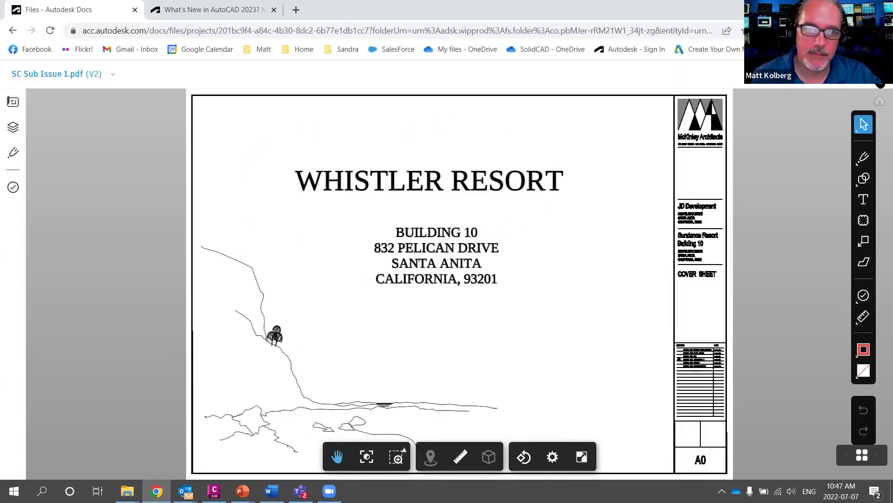
pyautogui.click(881, 83)
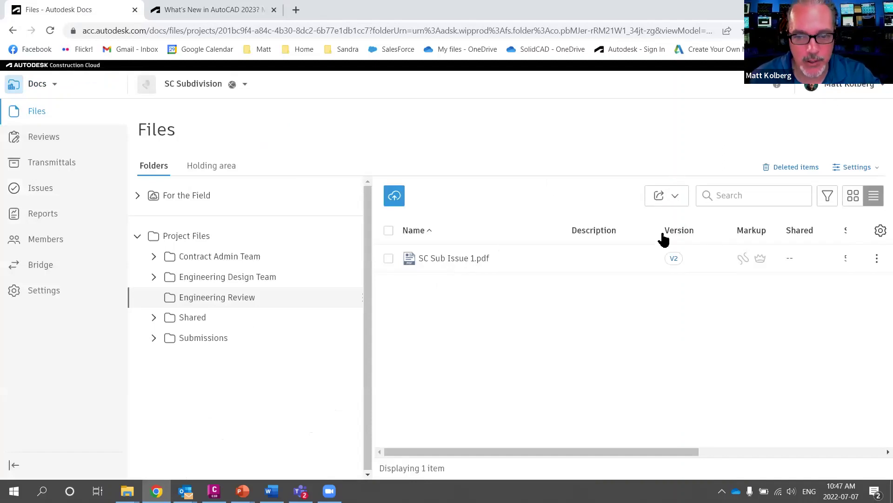
# Compare versions V2 and V1 of SC Sub Issue 1.pdf from the file's version history, with V2 as Document A and V1 as Document B.
pyautogui.moveTo(647, 215)
pyautogui.mouseDown()
pyautogui.moveTo(635, 317)
pyautogui.moveTo(656, 215)
pyautogui.mouseUp()
pyautogui.click(666, 281)
pyautogui.click(674, 259)
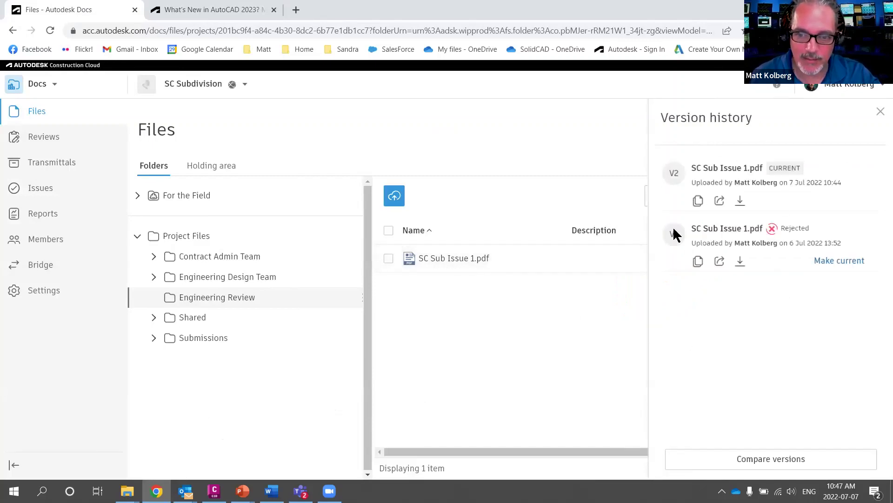
pyautogui.click(776, 460)
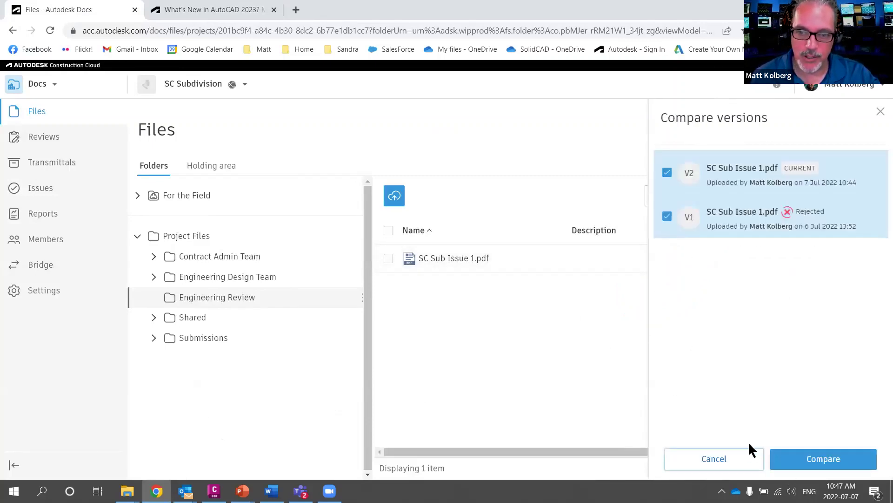
pyautogui.click(823, 459)
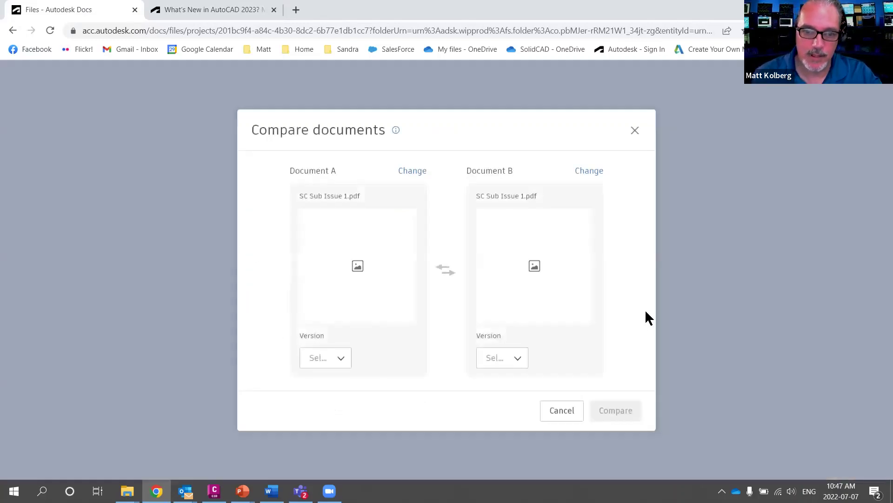
pyautogui.click(344, 344)
pyautogui.click(519, 339)
pyautogui.click(519, 338)
pyautogui.click(549, 300)
pyautogui.click(626, 439)
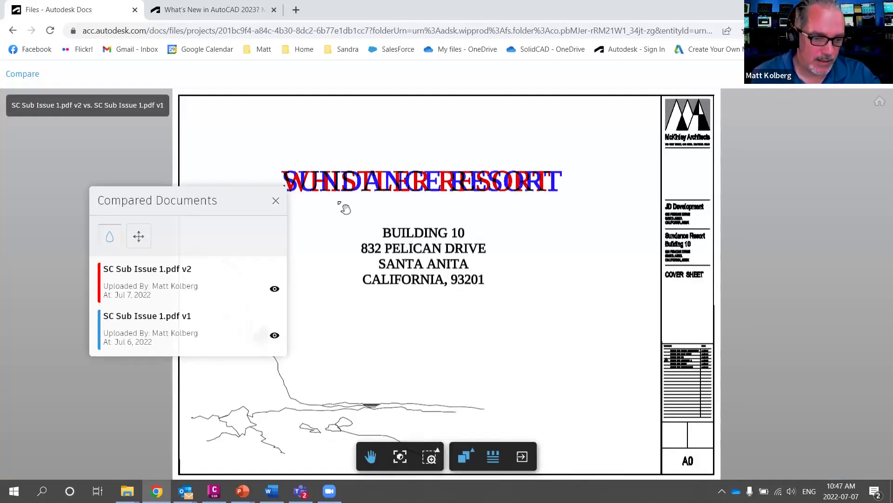
pyautogui.moveTo(203, 282); pyautogui.dragTo(294, 262)
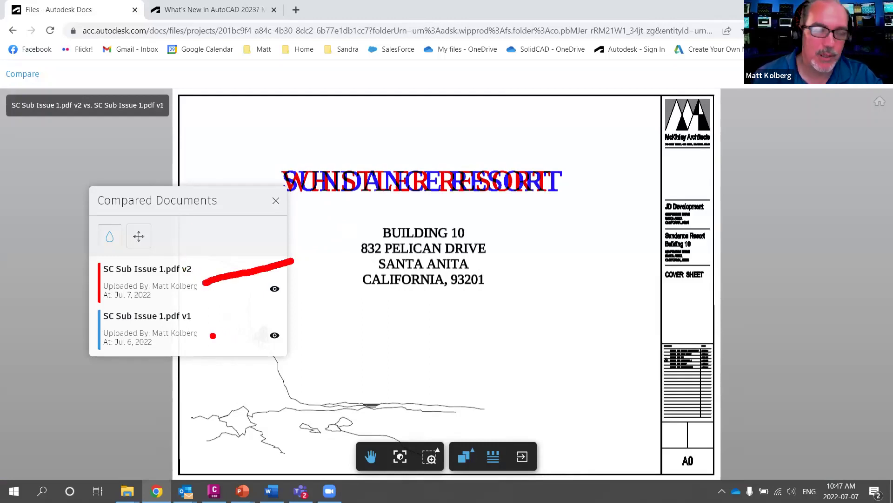
pyautogui.moveTo(211, 335); pyautogui.dragTo(305, 358)
pyautogui.moveTo(456, 134)
pyautogui.mouseDown()
pyautogui.moveTo(239, 163)
pyautogui.moveTo(526, 122)
pyautogui.moveTo(320, 121)
pyautogui.mouseUp()
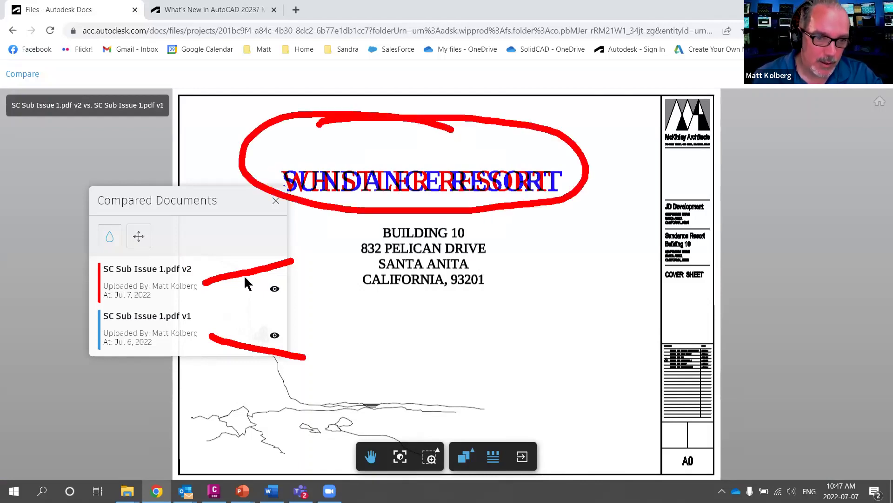
# Toggle the visibility of SC Sub Issue 1.pdf v2 and v1 in the overlay to examine the changed resort title.
pyautogui.click(274, 288)
pyautogui.click(272, 289)
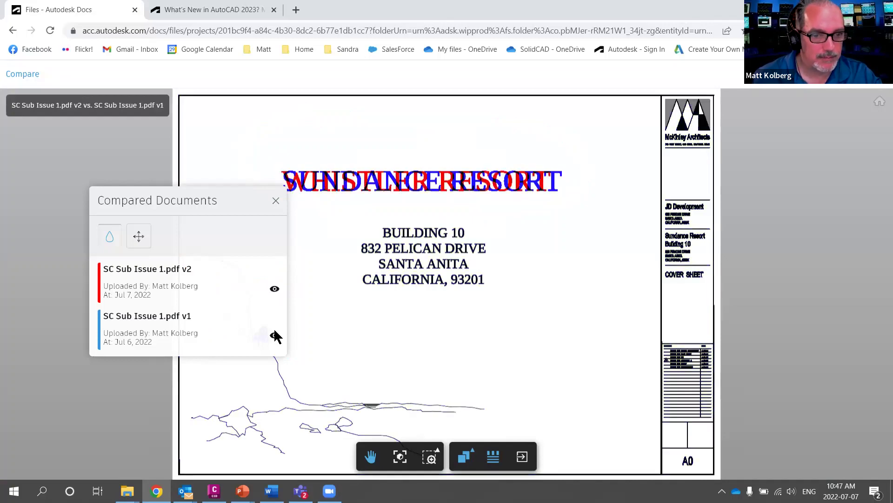
pyautogui.click(274, 335)
pyautogui.click(274, 334)
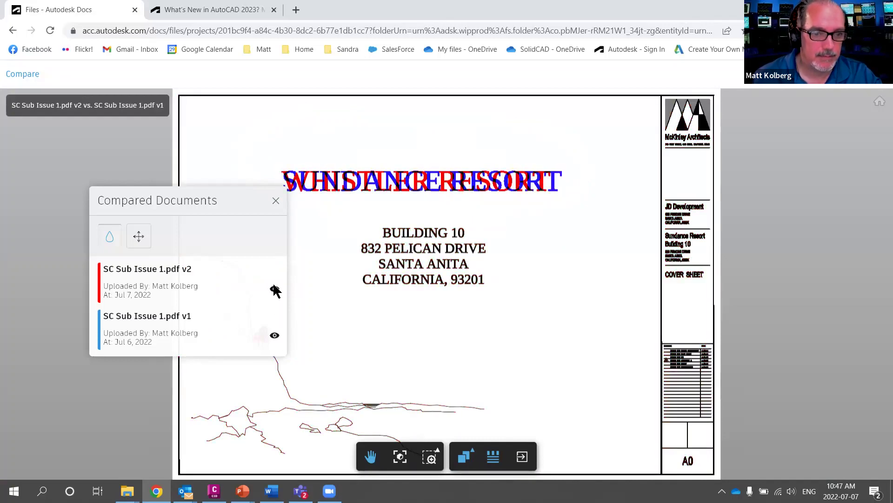
pyautogui.click(274, 289)
pyautogui.click(274, 288)
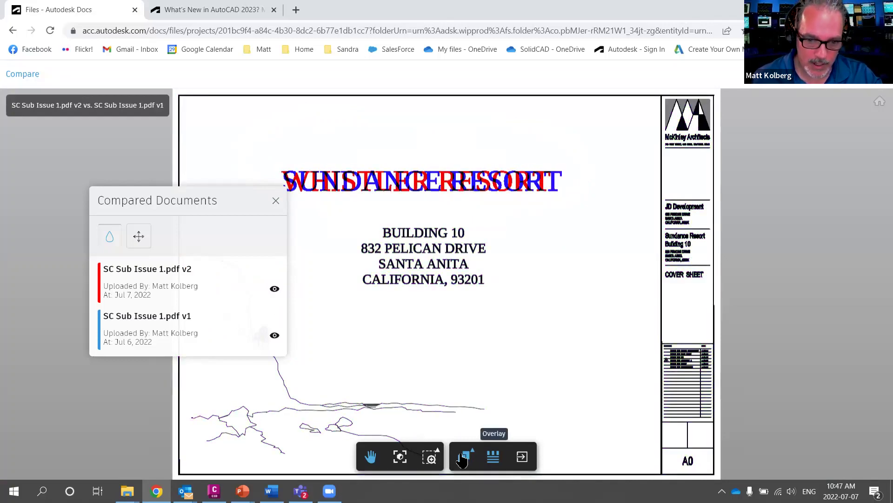
# Change the comparison from overlay to the split view, examine the resort title in both versions, and close the comparison.
pyautogui.click(465, 396)
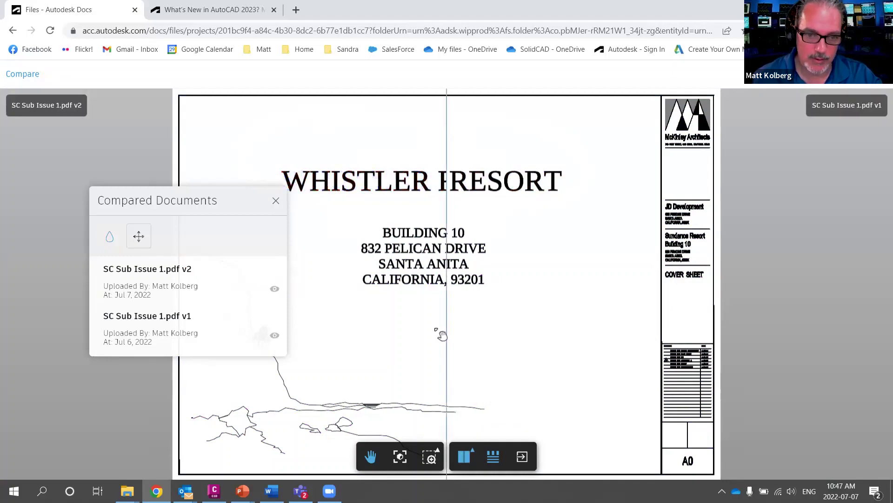
pyautogui.moveTo(351, 335)
pyautogui.mouseDown()
pyautogui.moveTo(640, 335)
pyautogui.moveTo(584, 335)
pyautogui.mouseUp()
pyautogui.moveTo(425, 334)
pyautogui.mouseDown()
pyautogui.moveTo(184, 335)
pyautogui.moveTo(688, 335)
pyautogui.mouseUp()
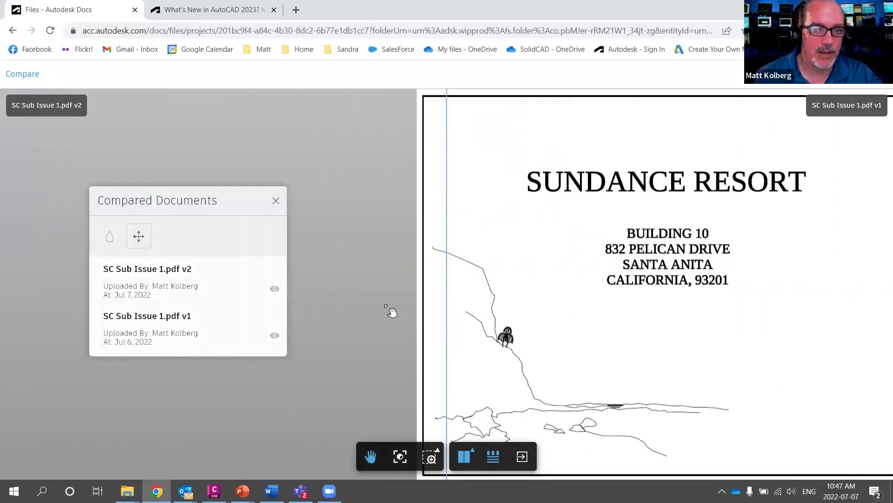
pyautogui.moveTo(405, 309); pyautogui.dragTo(194, 315)
pyautogui.moveTo(322, 342)
pyautogui.mouseDown()
pyautogui.moveTo(557, 345)
pyautogui.moveTo(592, 322)
pyautogui.moveTo(400, 316)
pyautogui.moveTo(403, 348)
pyautogui.mouseUp()
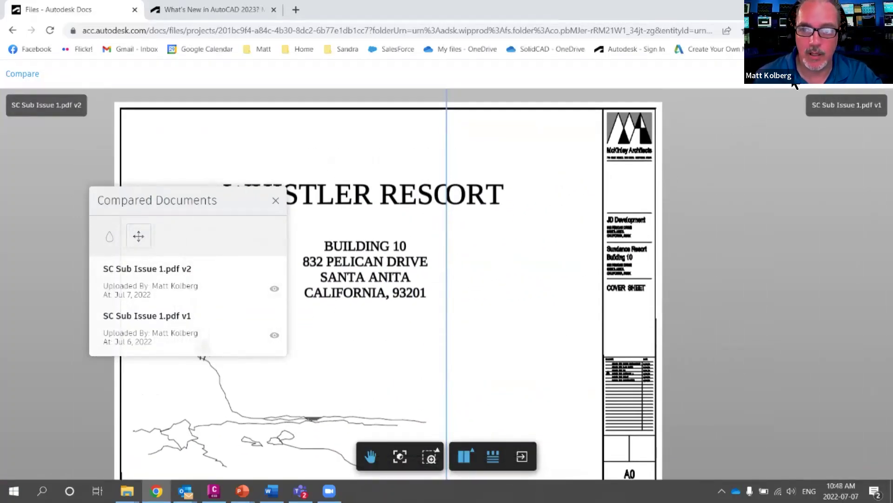
pyautogui.click(875, 83)
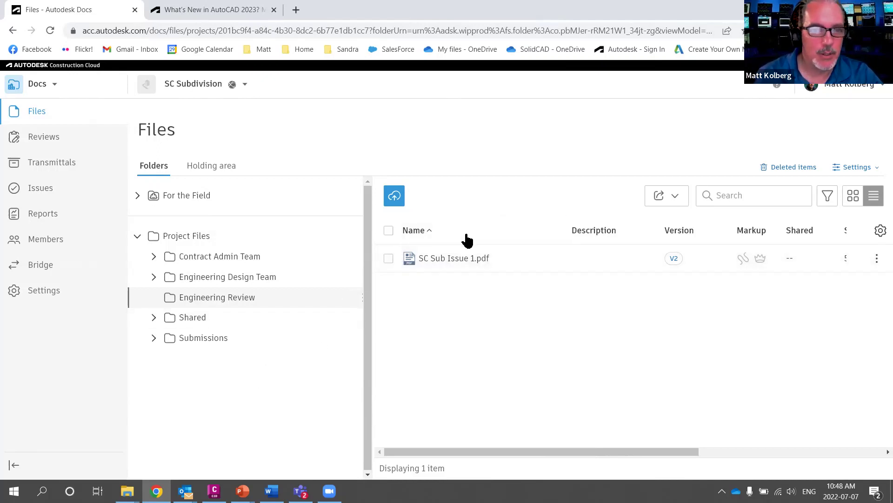
# Open review #8 "fix drafting errors", set SC Sub Issue 1.pdf to Completed, and submit the final review.
pyautogui.click(55, 135)
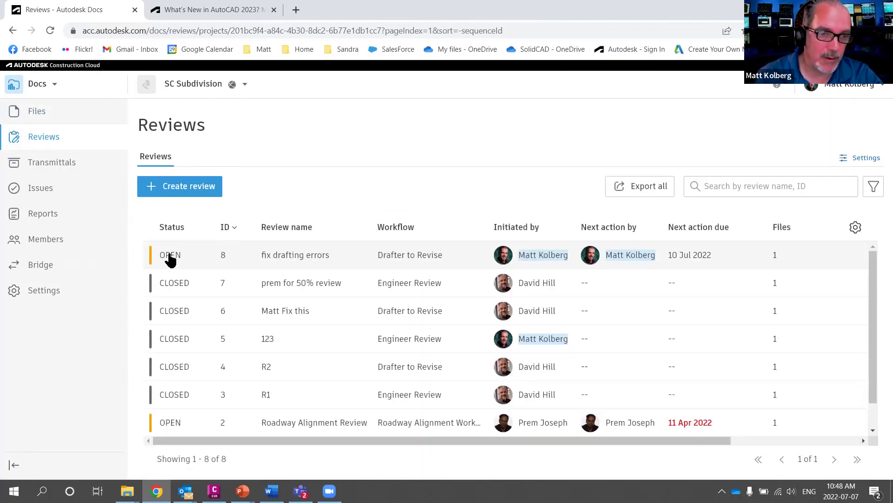
pyautogui.click(170, 257)
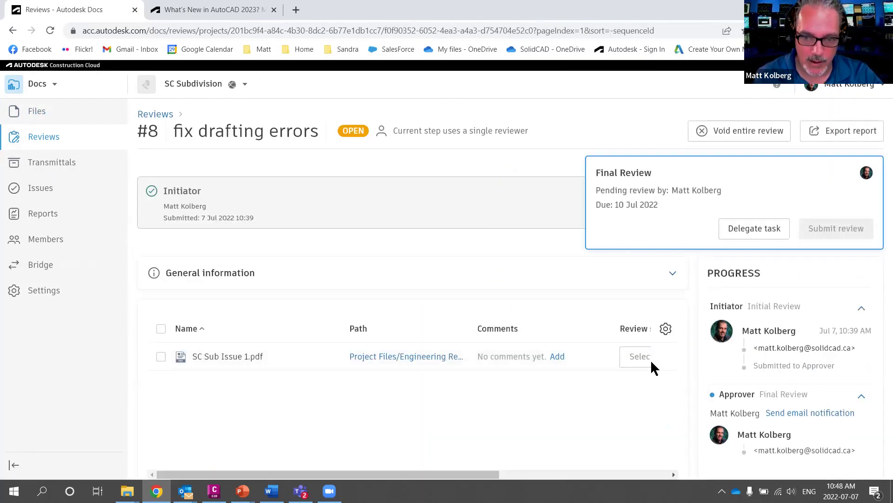
pyautogui.click(638, 357)
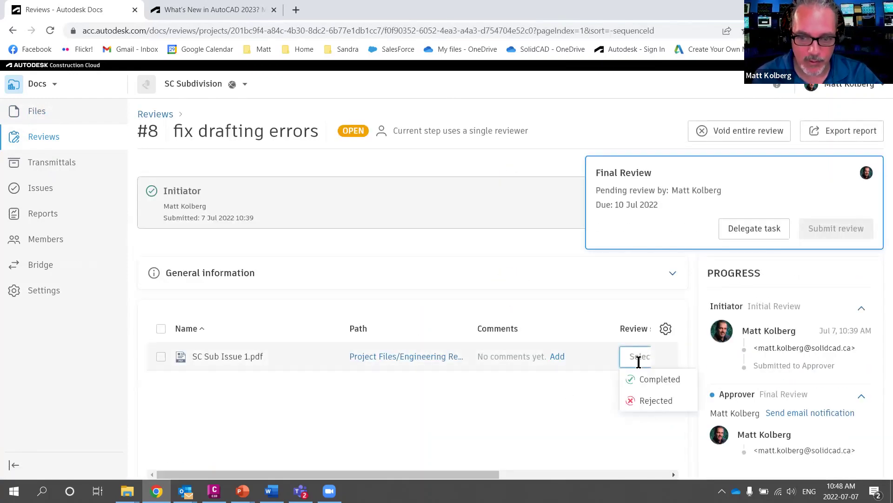
pyautogui.click(659, 389)
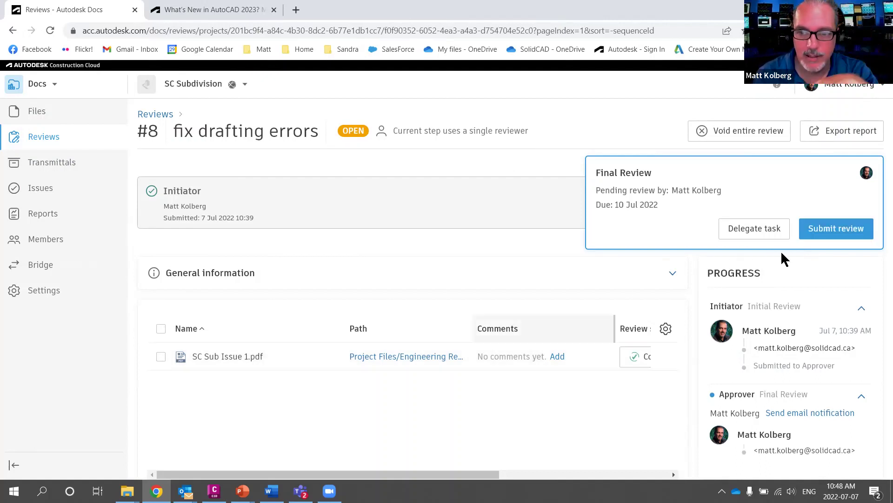
pyautogui.click(825, 234)
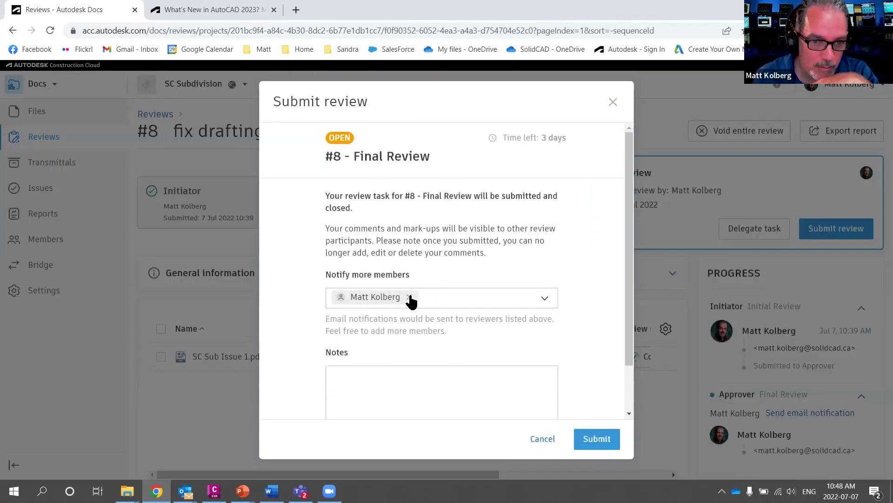
pyautogui.click(597, 442)
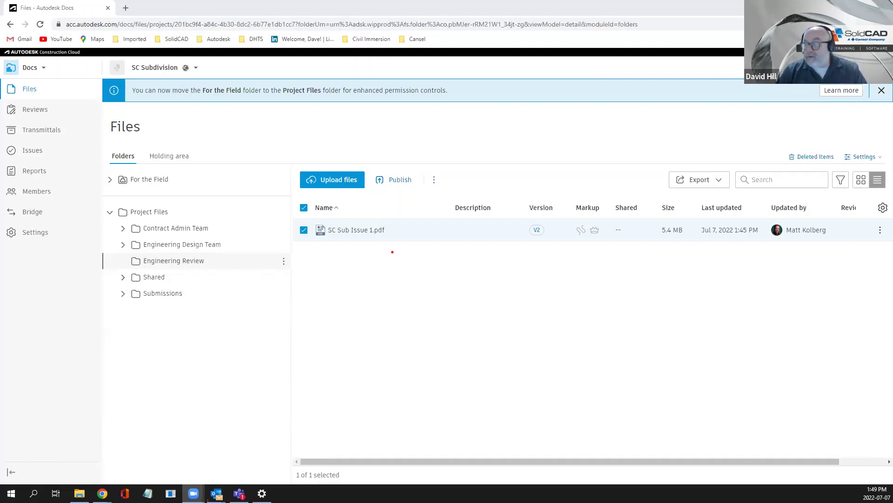
# Check the SC Sub Issue 1.pdf entry in Engineering Review, view the revised V2 sheet, and return to the file list.
pyautogui.moveTo(519, 241); pyautogui.dragTo(567, 243)
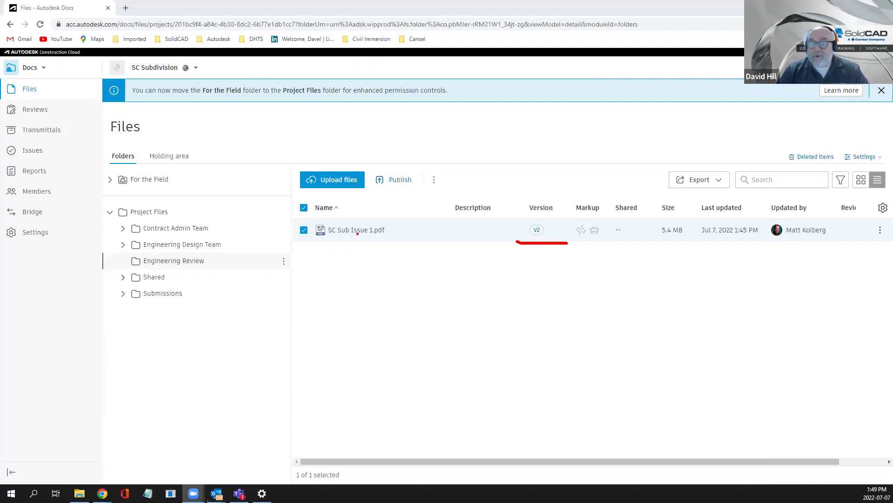
pyautogui.press('Escape')
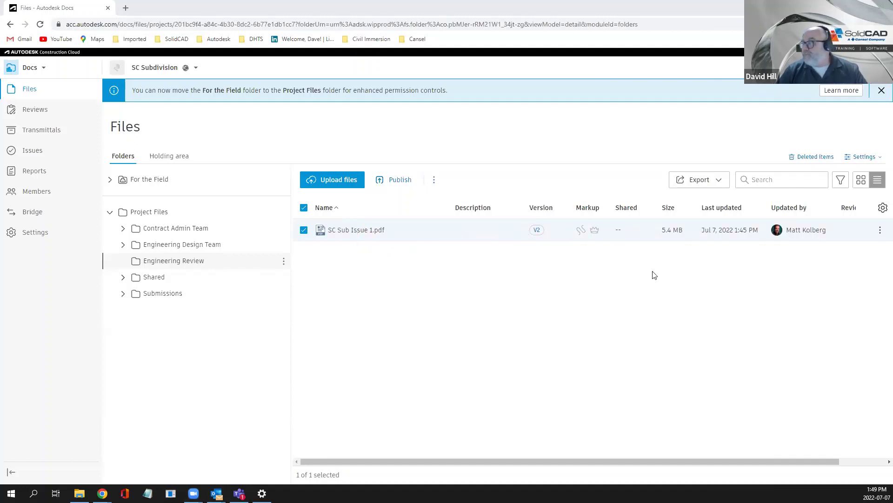
pyautogui.click(355, 232)
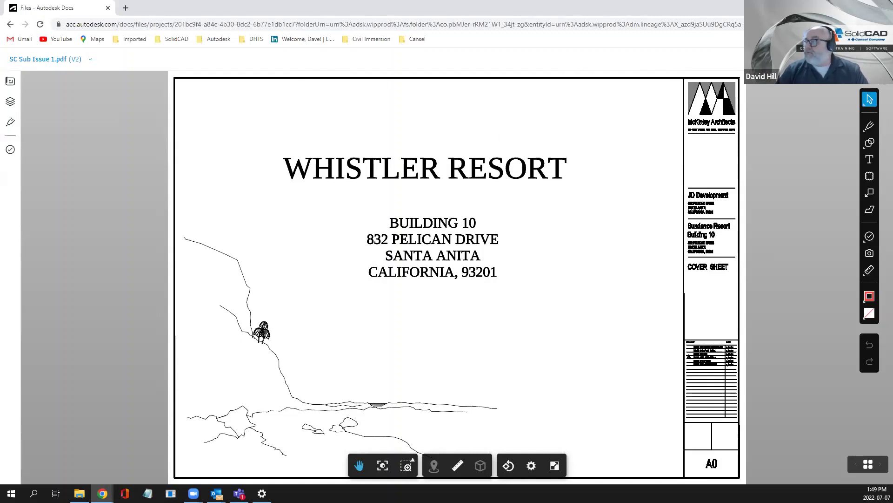
pyautogui.click(882, 59)
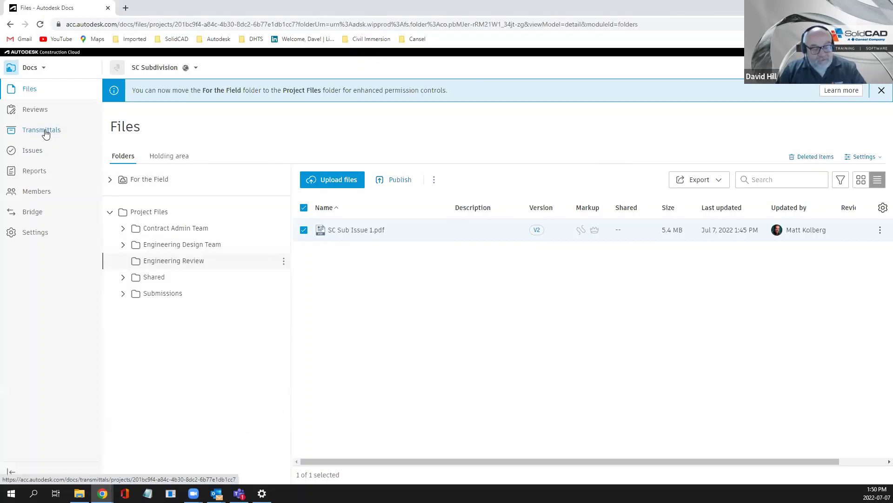
# Start a new transmittal containing SC Sub Issue 1.pdf from the Engineering Review folder in Project Files.
pyautogui.moveTo(6, 138); pyautogui.dragTo(87, 147)
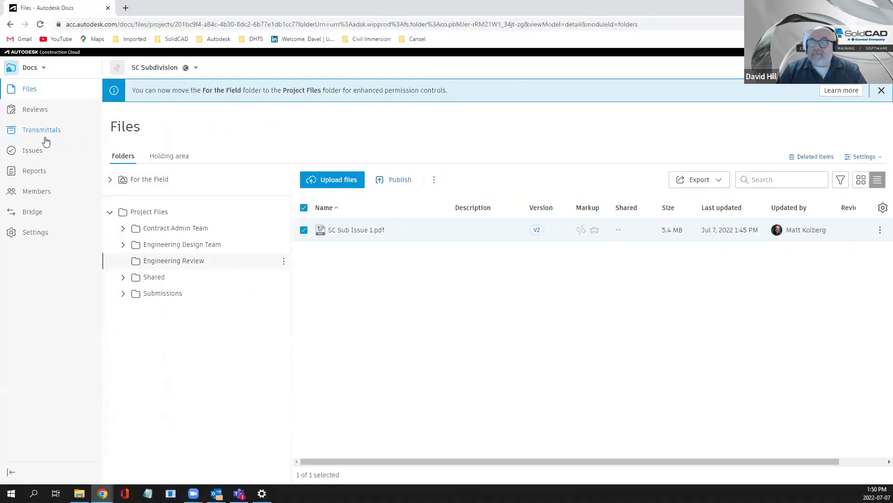
pyautogui.click(46, 132)
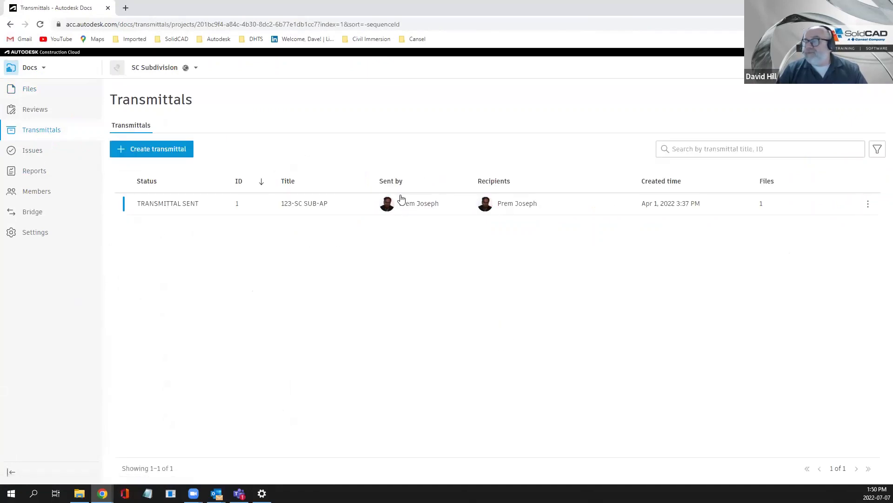
pyautogui.click(157, 149)
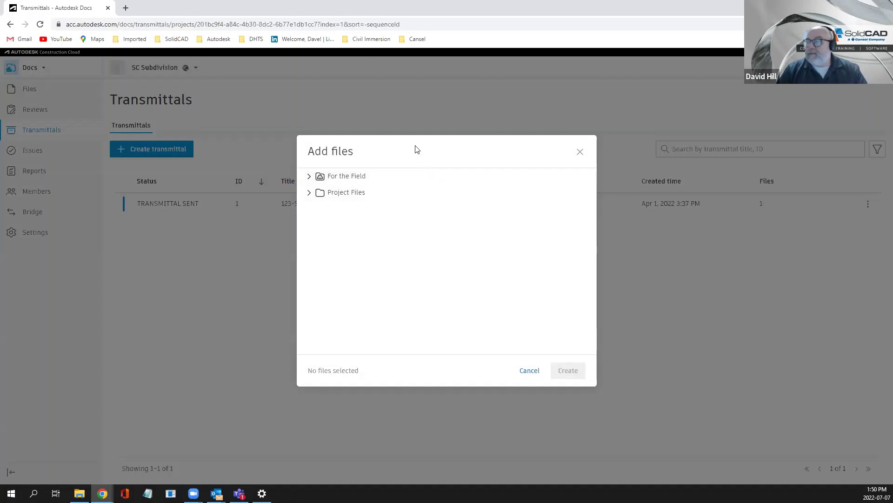
pyautogui.moveTo(417, 149); pyautogui.dragTo(298, 151)
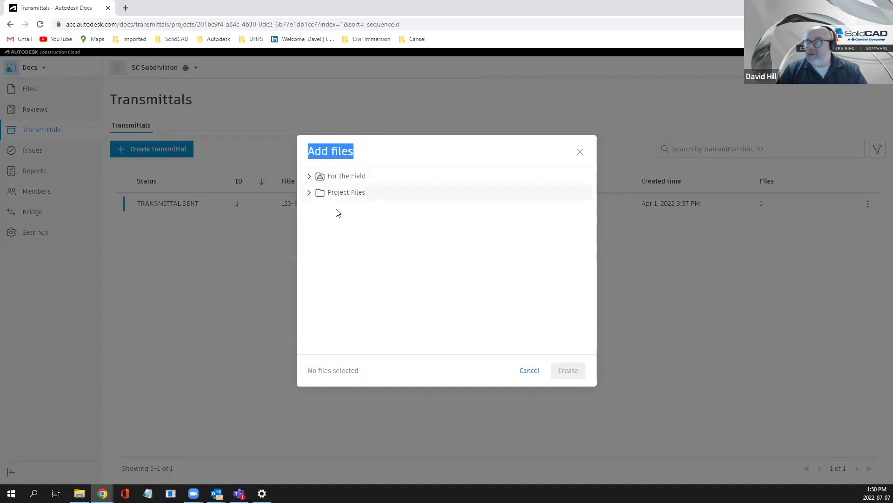
pyautogui.click(311, 195)
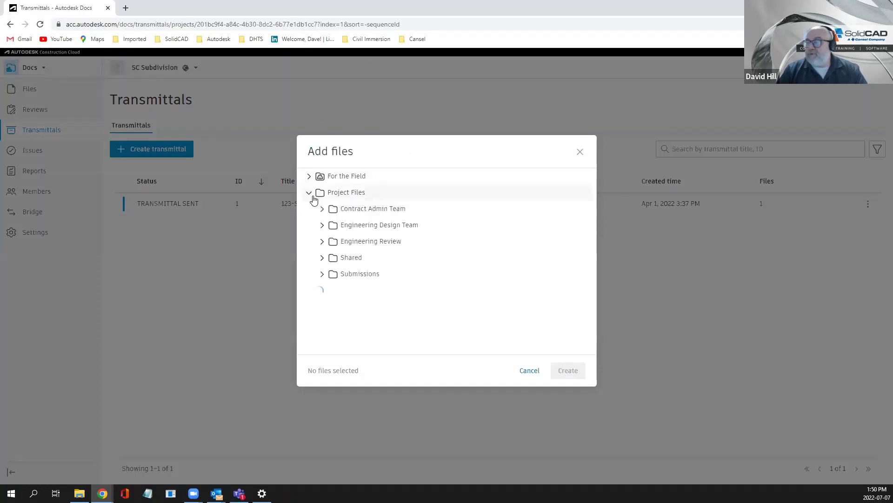
pyautogui.click(322, 241)
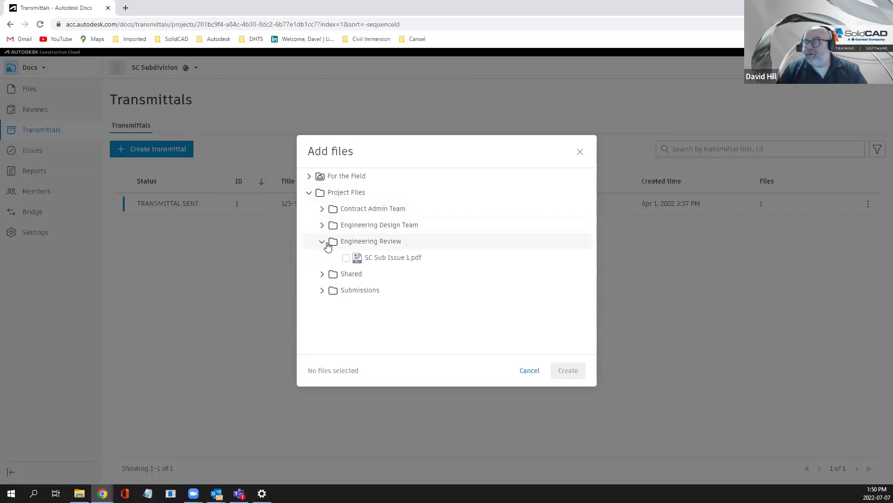
pyautogui.click(352, 257)
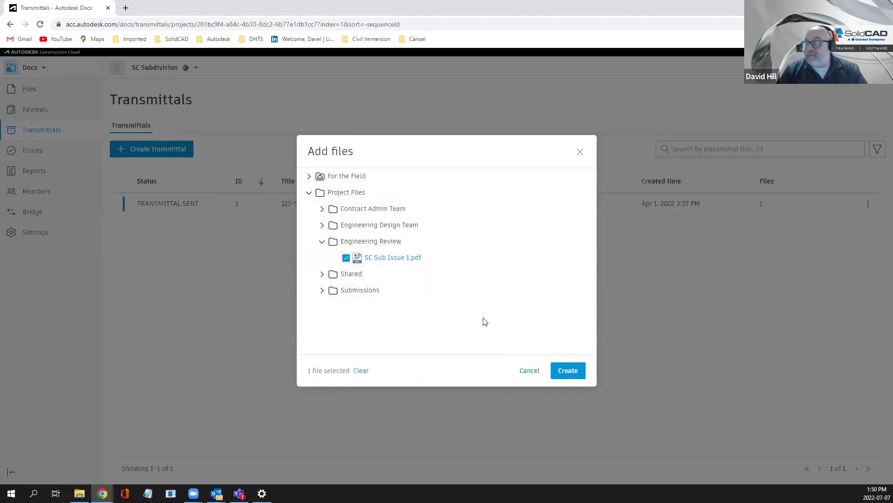
pyautogui.click(568, 371)
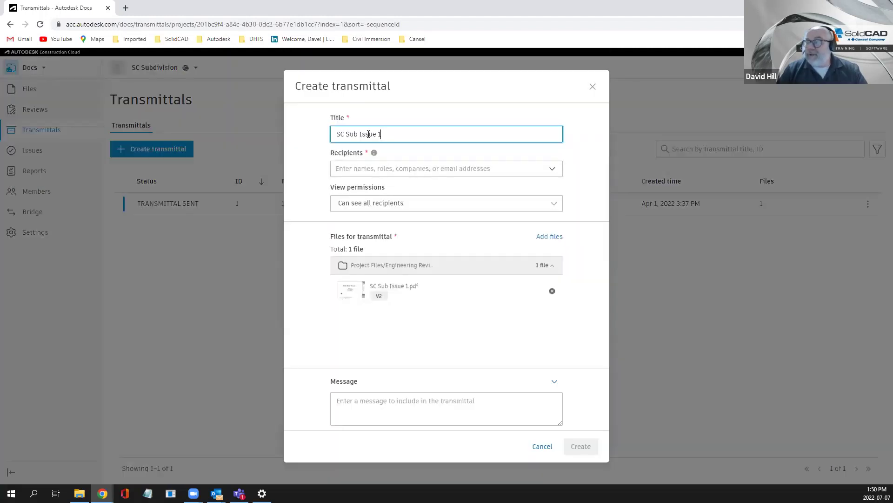
# Add the project member who last updated SC Sub Issue 1.pdf as the recipient and create the transmittal.
pyautogui.click(398, 170)
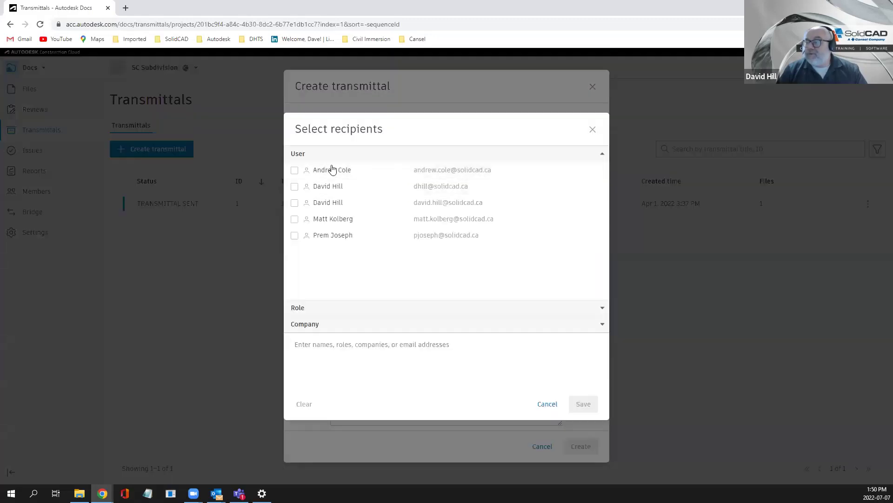
pyautogui.click(294, 219)
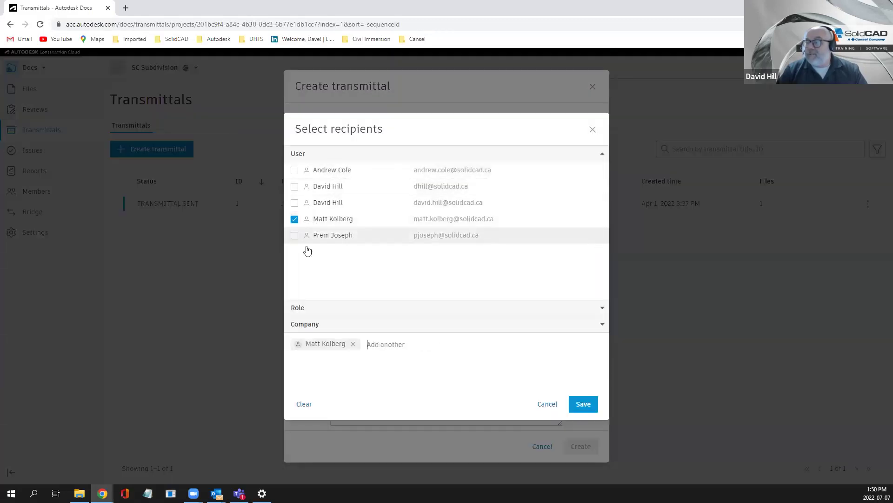
pyautogui.click(582, 404)
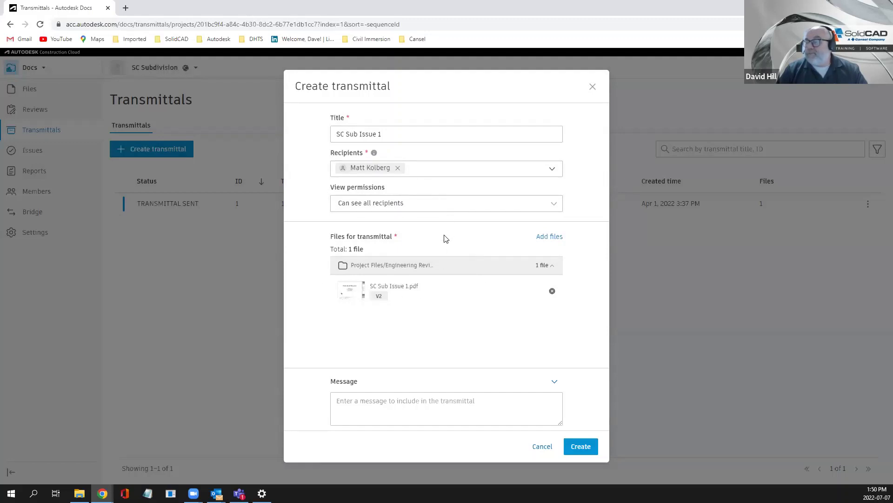
pyautogui.click(582, 446)
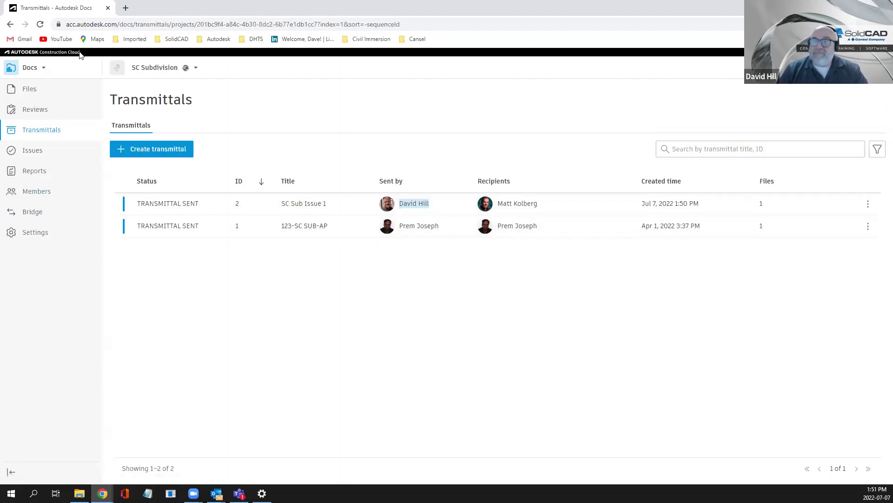
pyautogui.rightClick(48, 131)
pyautogui.press('Escape')
pyautogui.click(124, 149)
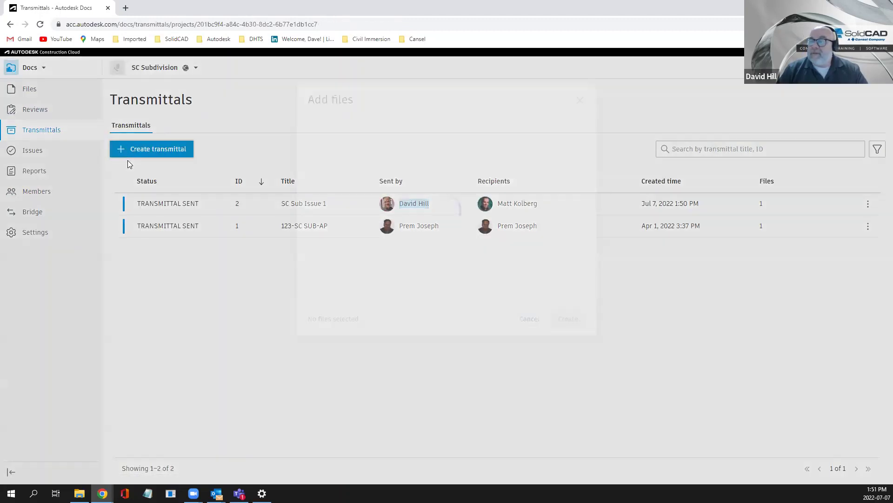
pyautogui.click(310, 192)
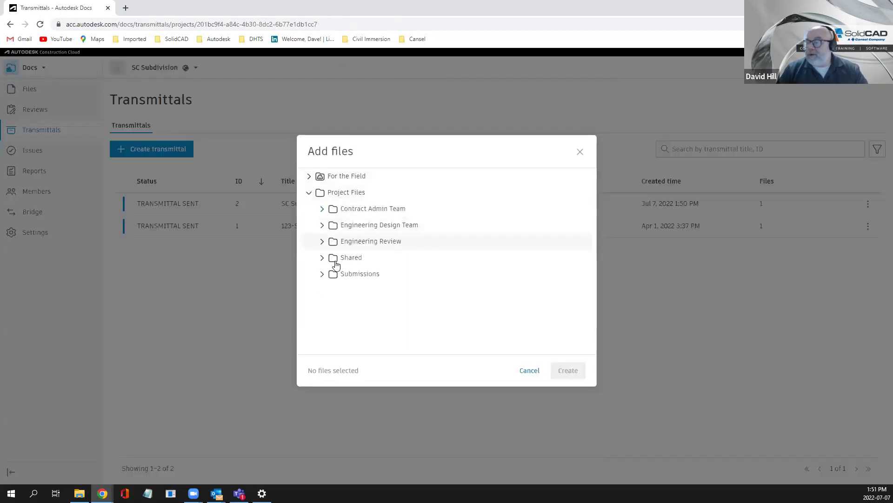
pyautogui.click(322, 241)
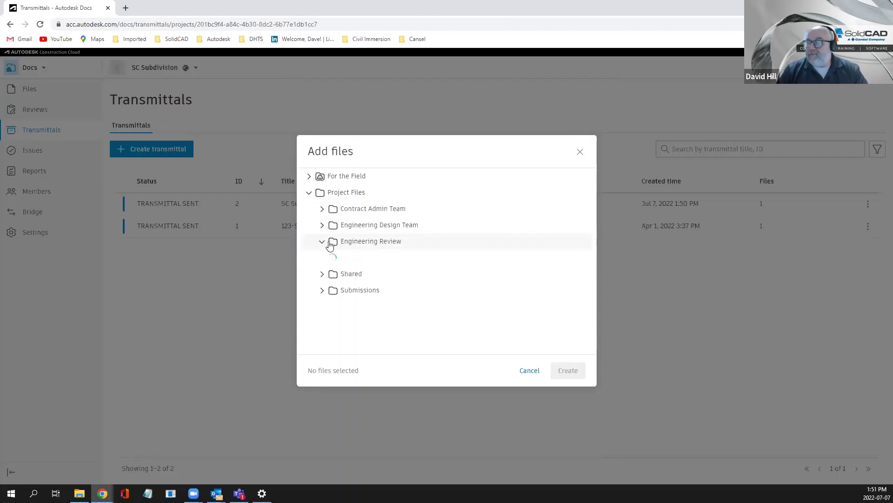
pyautogui.click(384, 261)
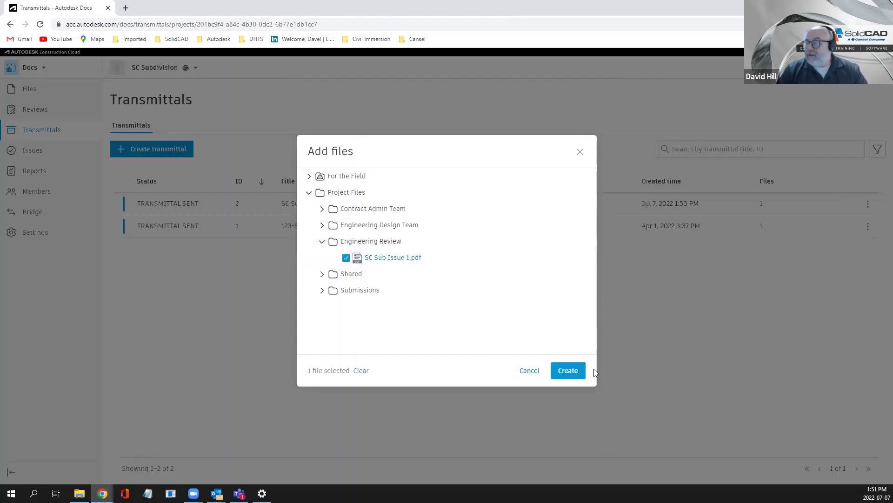
pyautogui.click(568, 370)
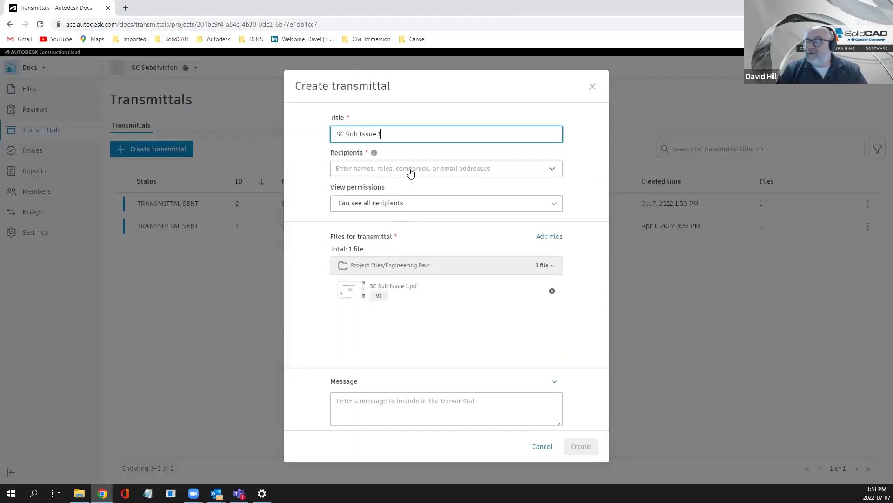
pyautogui.click(529, 171)
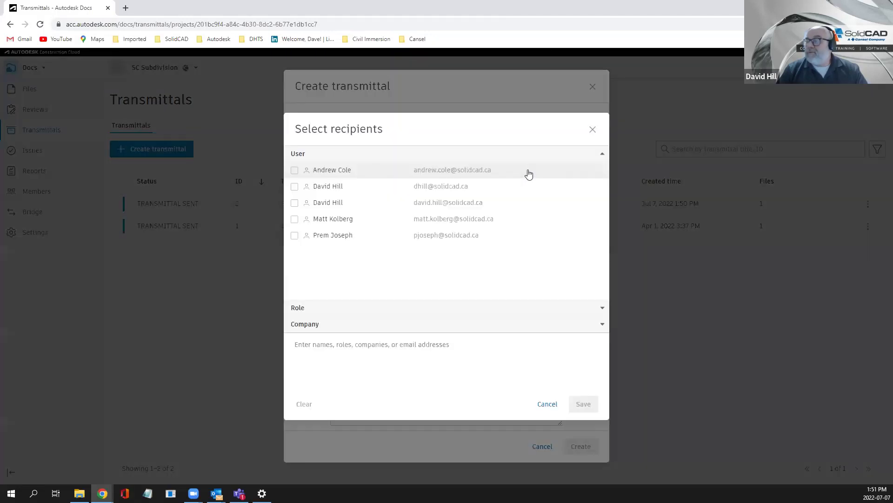
pyautogui.click(593, 130)
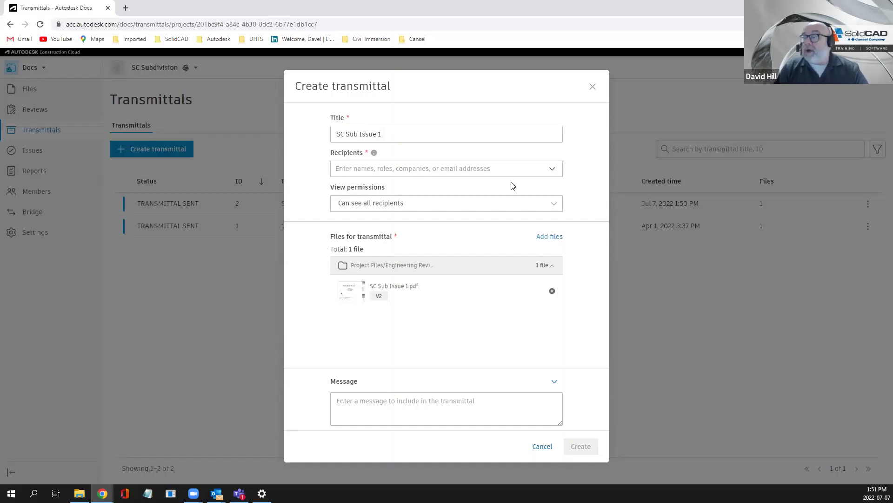
pyautogui.click(592, 87)
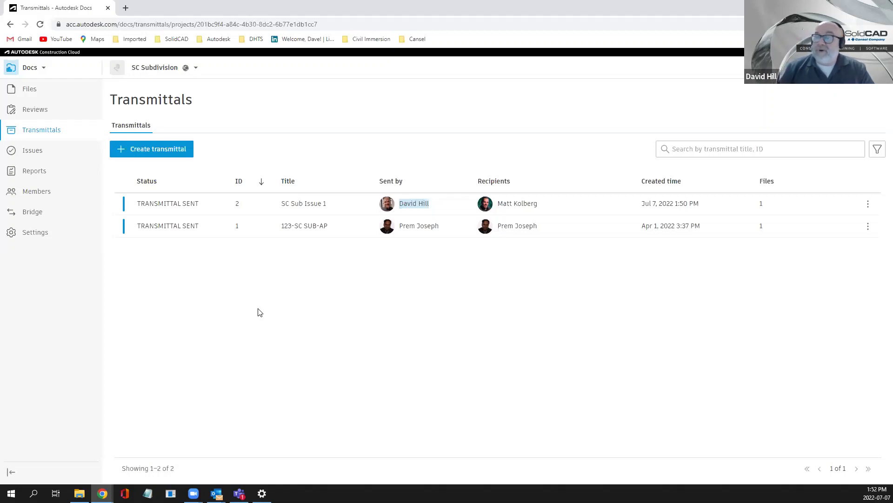
# Return to the project files and expand the Submissions folder to examine its 1.0 Issued for Tender and 2.0 Issued for Construction subfolders.
pyautogui.click(30, 96)
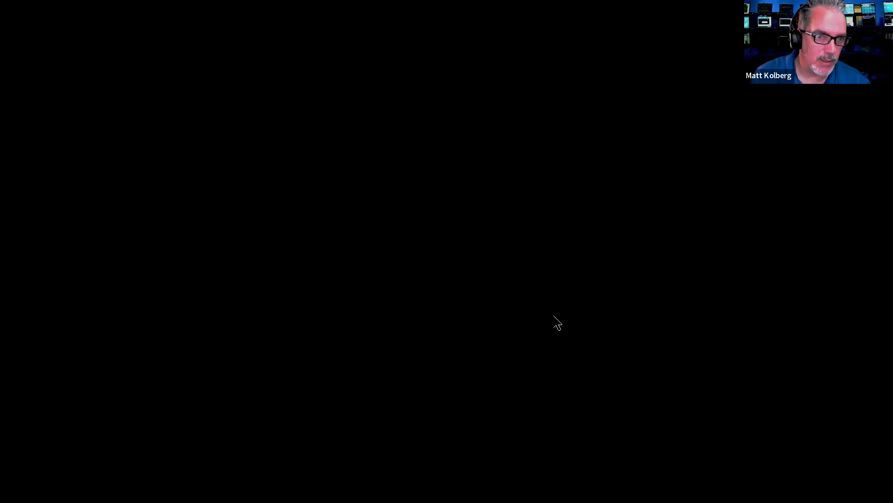
pyautogui.hotkey('alt', 'Tab')
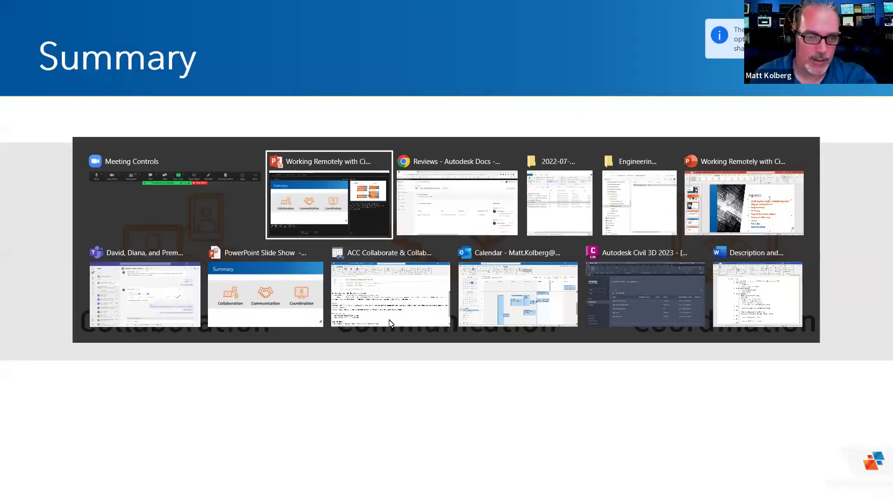
pyautogui.hotkey('alt', 'Tab')
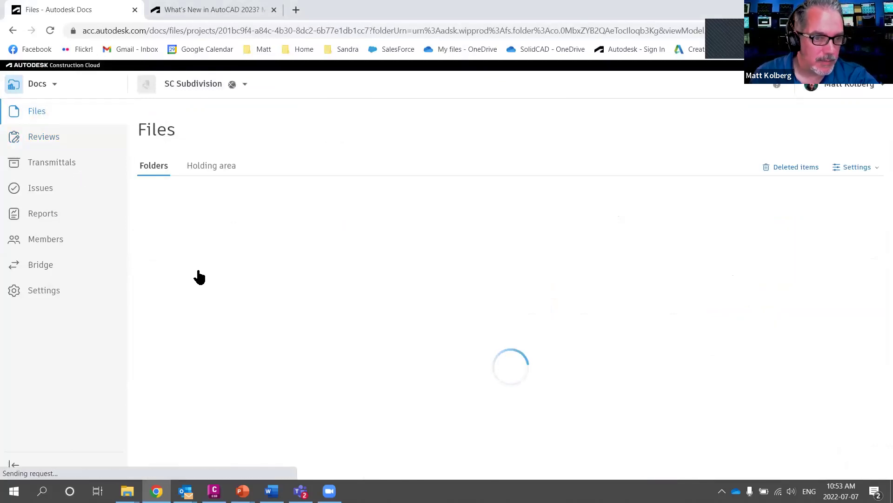
pyautogui.click(153, 337)
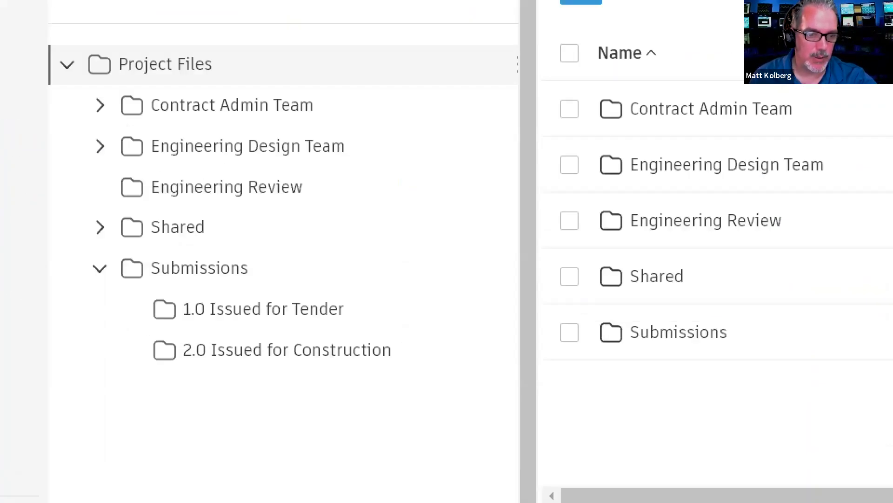
pyautogui.moveTo(241, 317)
pyautogui.mouseDown()
pyautogui.moveTo(172, 320)
pyautogui.moveTo(338, 314)
pyautogui.mouseUp()
pyautogui.moveTo(288, 200); pyautogui.dragTo(468, 228)
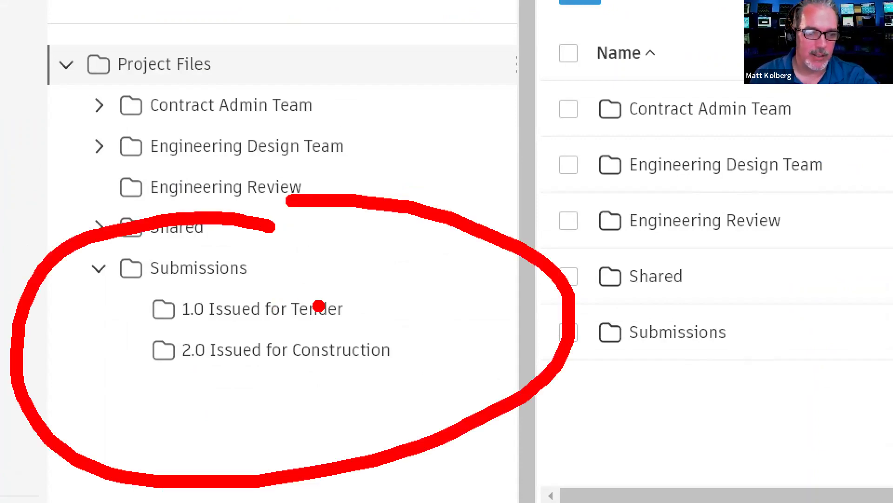
pyautogui.moveTo(322, 305); pyautogui.dragTo(444, 309)
pyautogui.moveTo(398, 359); pyautogui.dragTo(455, 351)
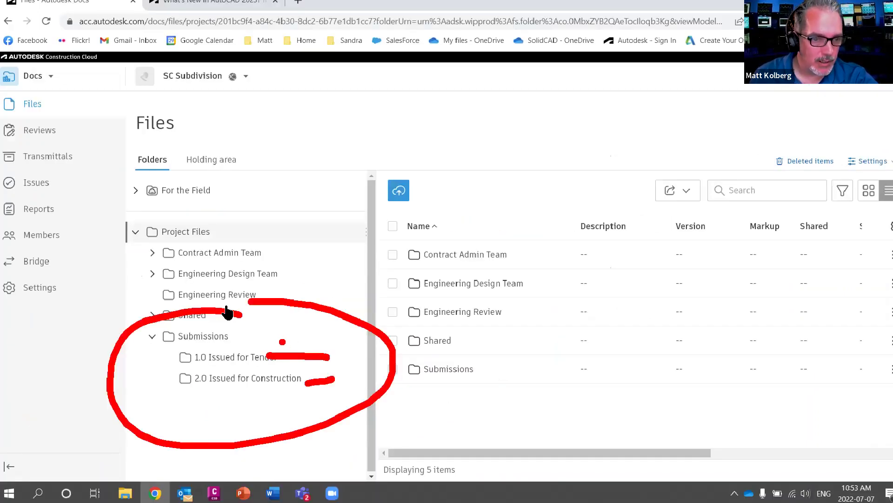
# Open the Engineering Review folder and examine the SC Sub Issue 1.pdf entry.
pyautogui.click(231, 193)
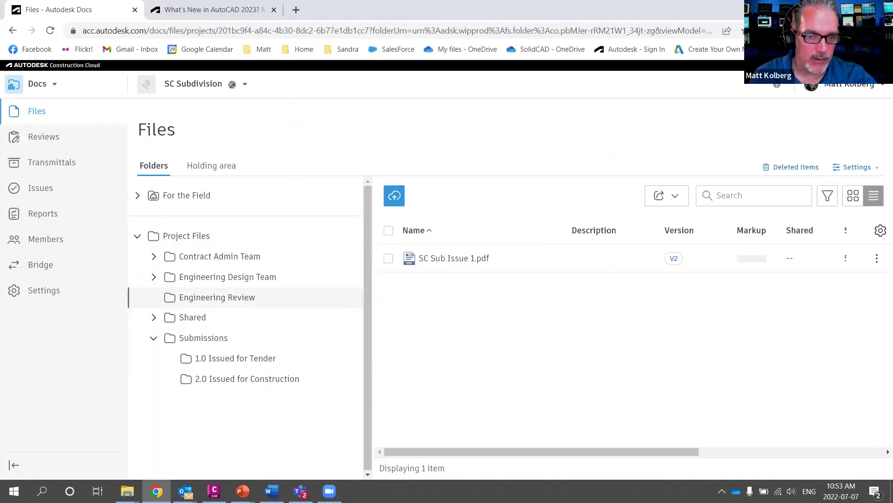
pyautogui.moveTo(424, 232)
pyautogui.mouseDown()
pyautogui.moveTo(484, 300)
pyautogui.moveTo(437, 241)
pyautogui.mouseUp()
pyautogui.moveTo(205, 280); pyautogui.dragTo(213, 269)
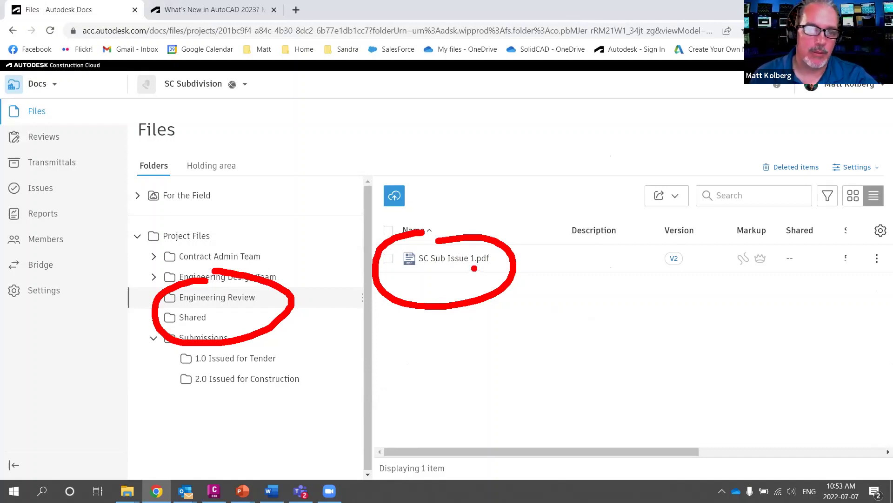
pyautogui.moveTo(468, 274); pyautogui.dragTo(487, 350)
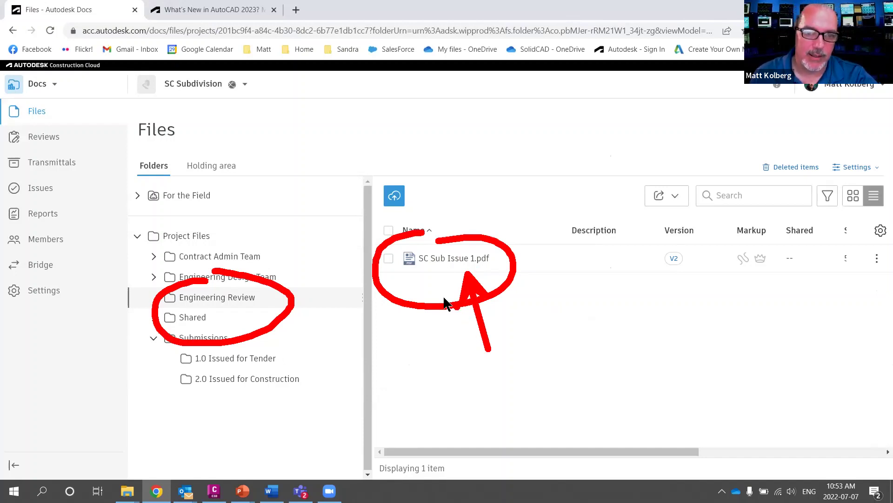
pyautogui.press('Escape')
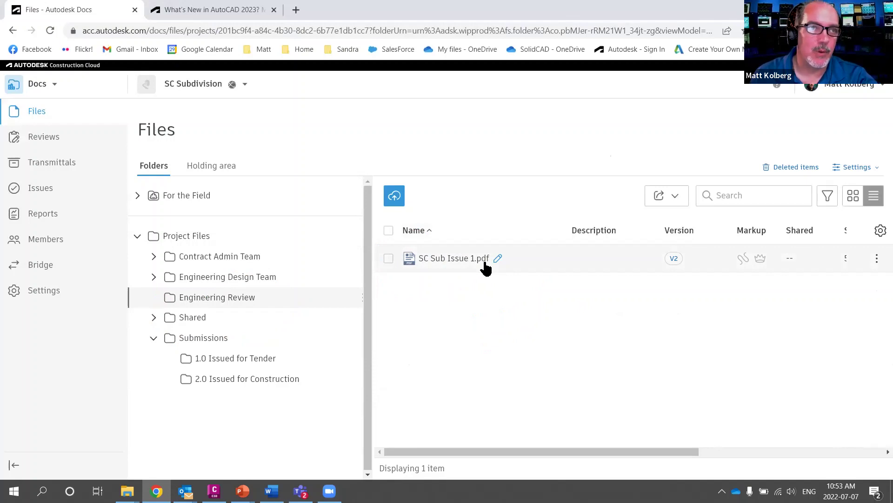
# Copy SC Sub Issue 1.pdf from Engineering Review into the 1.0 Issued for Tender folder under Submissions.
pyautogui.click(389, 260)
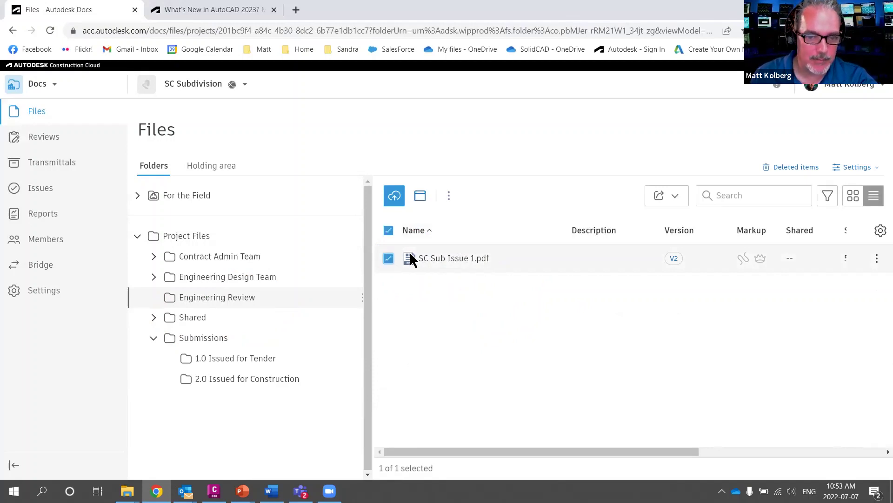
pyautogui.click(449, 196)
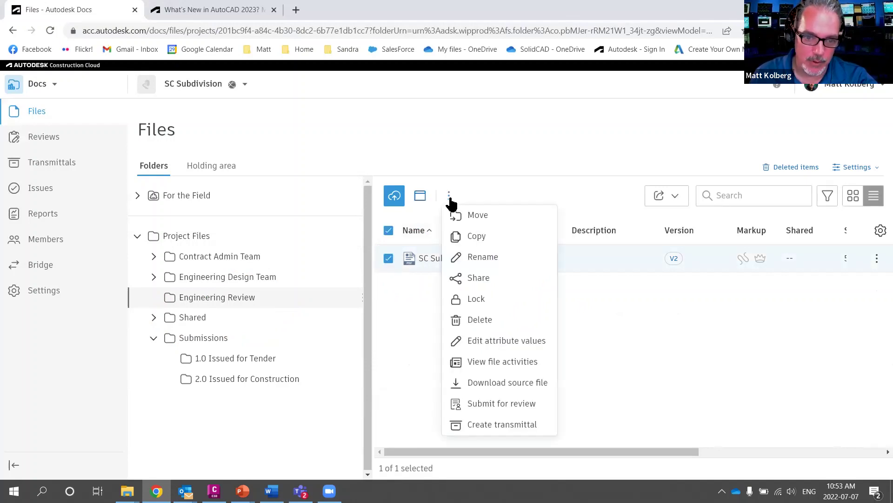
pyautogui.click(485, 241)
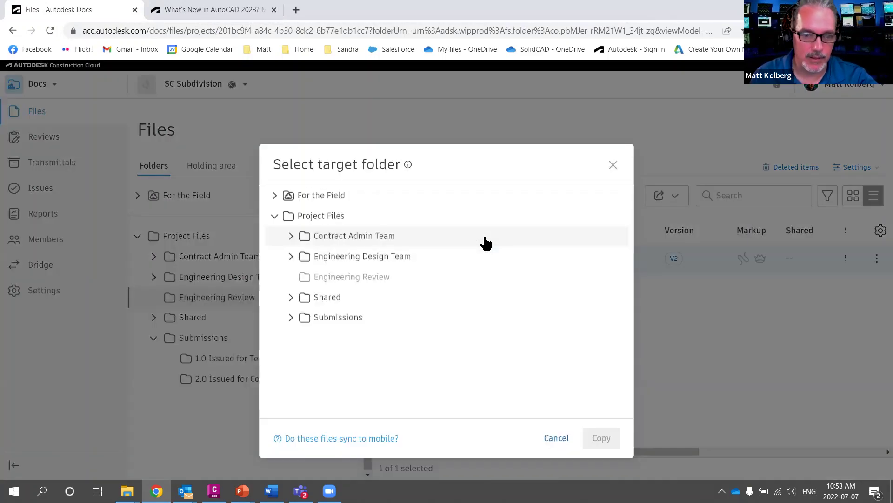
pyautogui.click(289, 323)
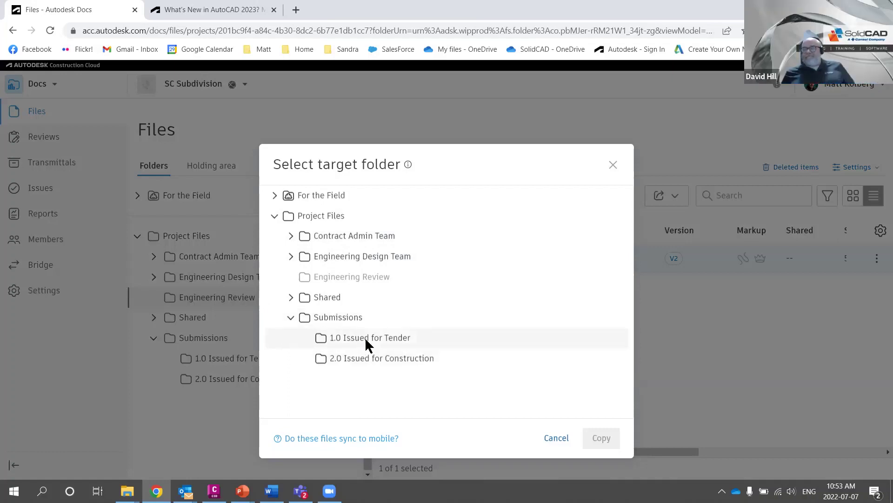
pyautogui.click(364, 338)
pyautogui.click(607, 440)
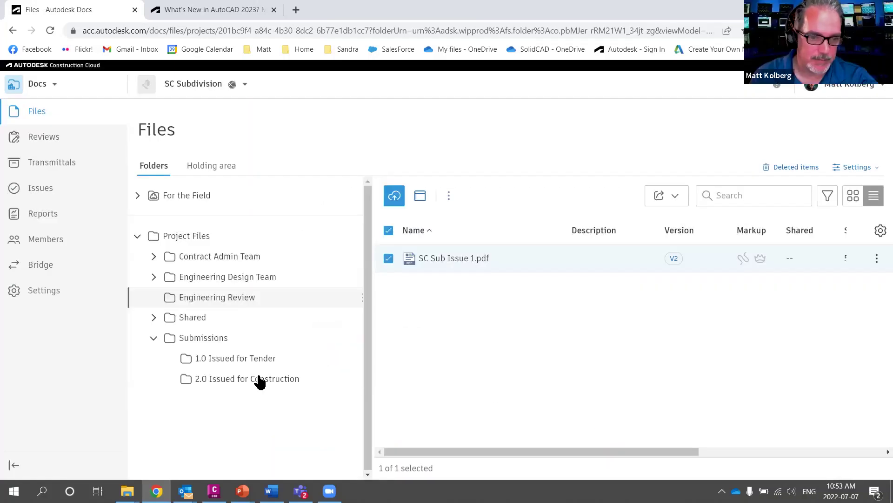
# Compare the version of SC Sub Issue 1.pdf in the 1.0 Issued for Tender folder with the one in Engineering Review.
pyautogui.click(228, 357)
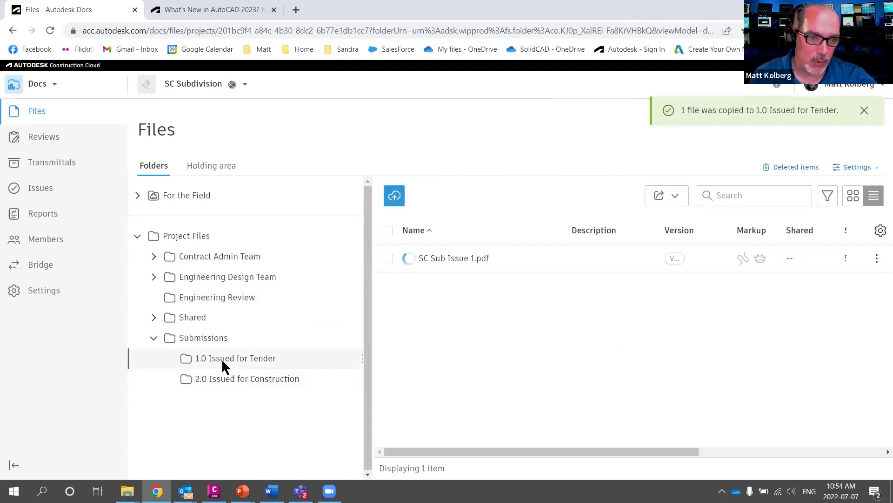
pyautogui.click(261, 307)
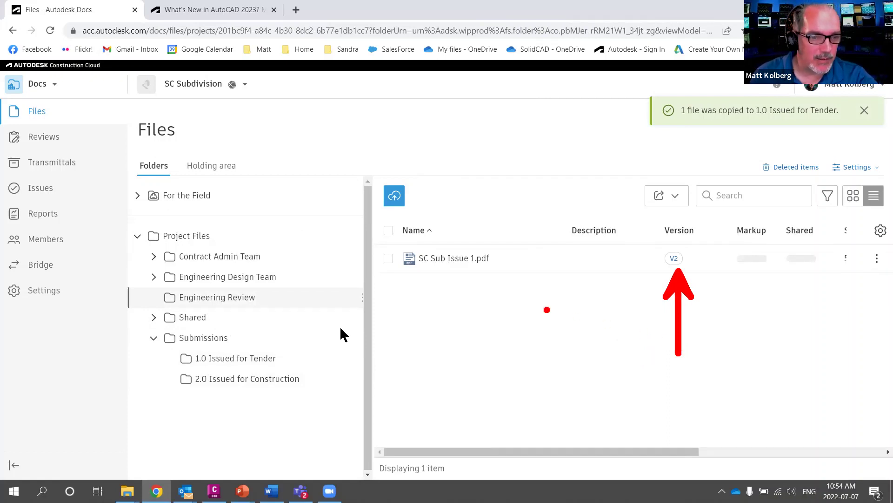
pyautogui.click(236, 358)
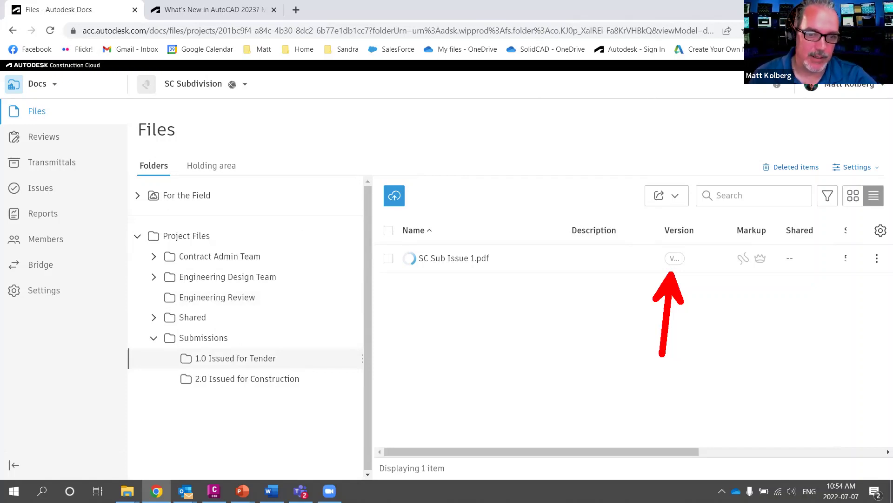
# Examine the sharing options for SC Sub Issue 1.pdf in 1.0 Issued for Tender, including Anyone with the link, and close them without sending.
pyautogui.click(389, 259)
pyautogui.click(447, 196)
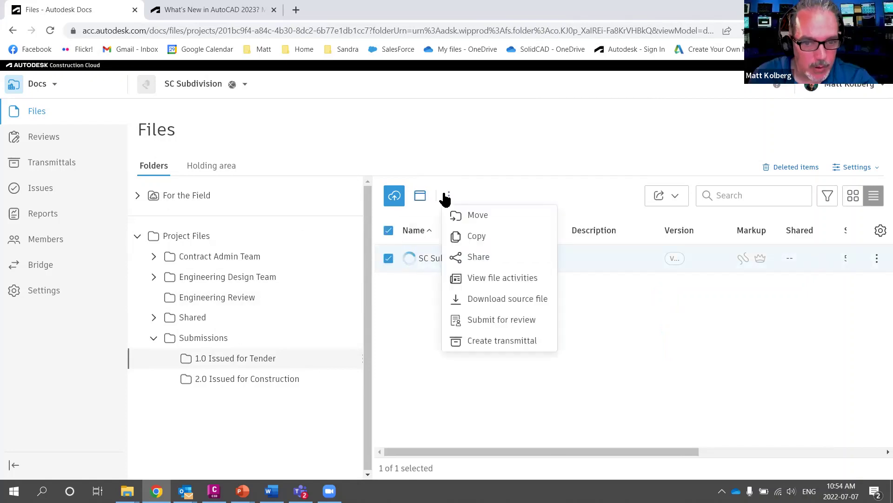
pyautogui.click(492, 259)
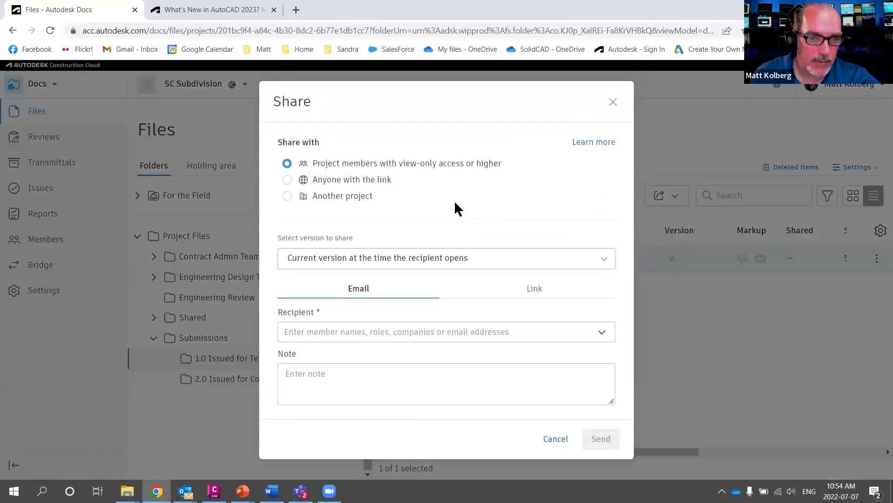
pyautogui.moveTo(346, 168)
pyautogui.mouseDown()
pyautogui.moveTo(263, 183)
pyautogui.moveTo(428, 189)
pyautogui.moveTo(301, 163)
pyautogui.mouseUp()
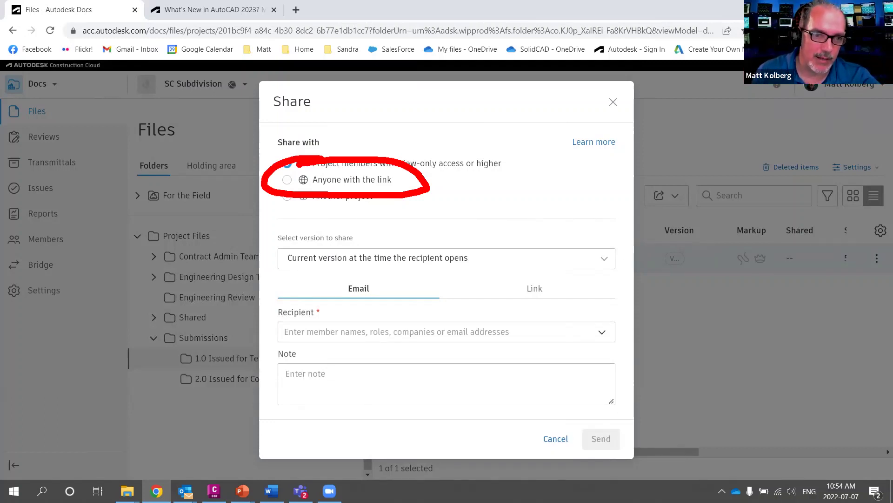
pyautogui.press('Escape')
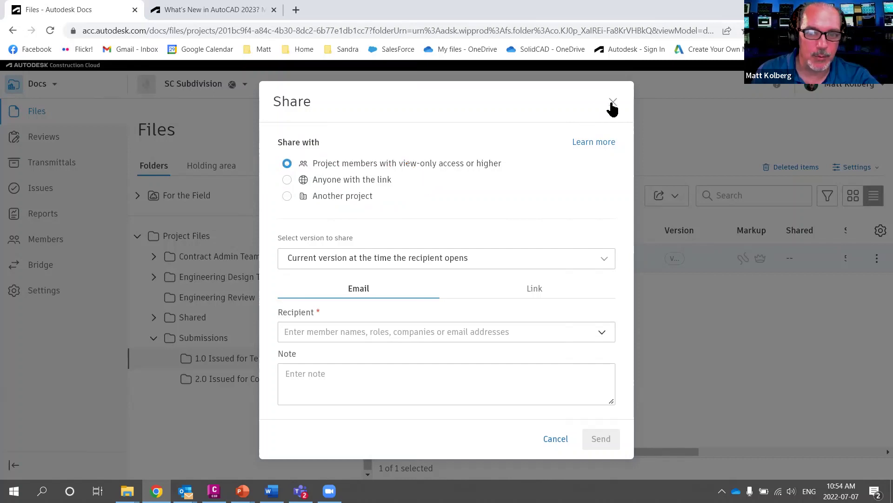
pyautogui.click(613, 108)
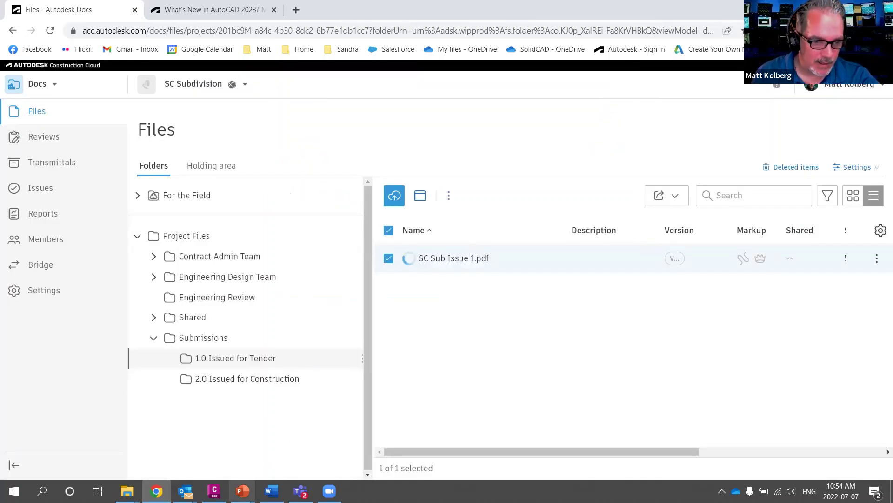
# Switch to the PowerPoint slide show at the Summary slide.
pyautogui.moveTo(246, 488)
pyautogui.click(240, 447)
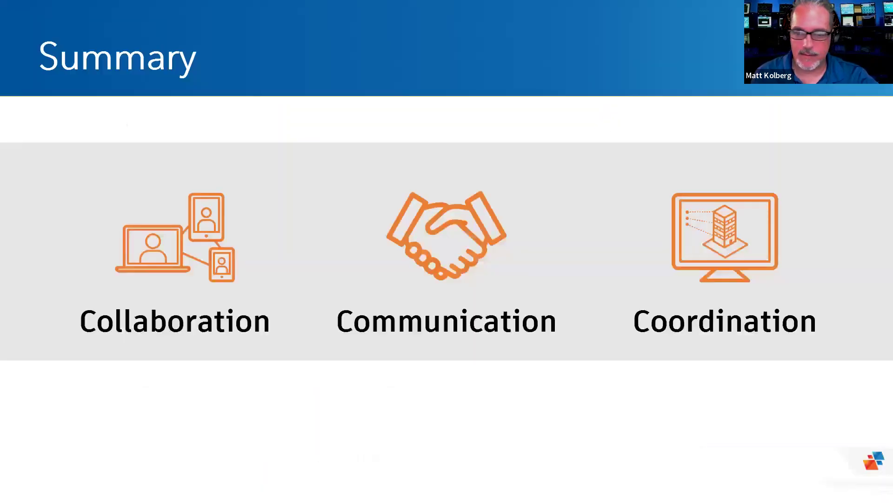